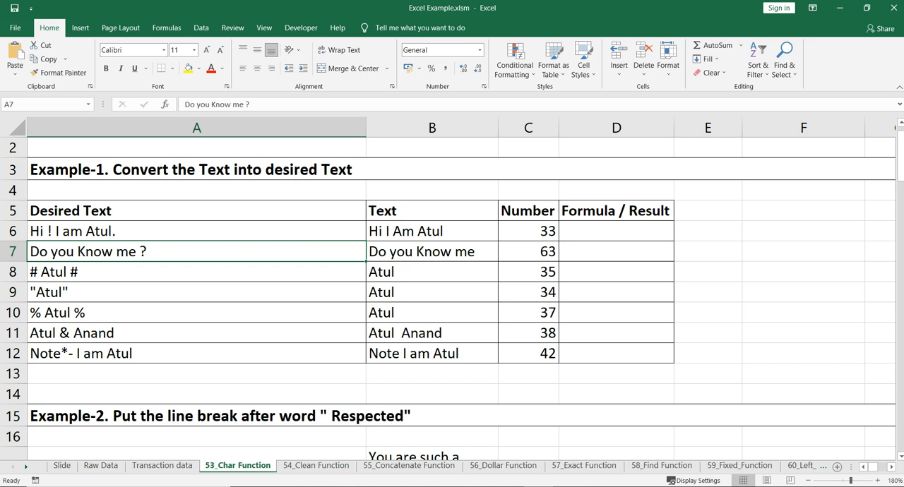
# Examine the Example-1 table, comparing the Desired Text entries with the Text column and the empty result cells.
pyautogui.press('Up')
pyautogui.press('Up')
pyautogui.press('Up')
pyautogui.press('Up')
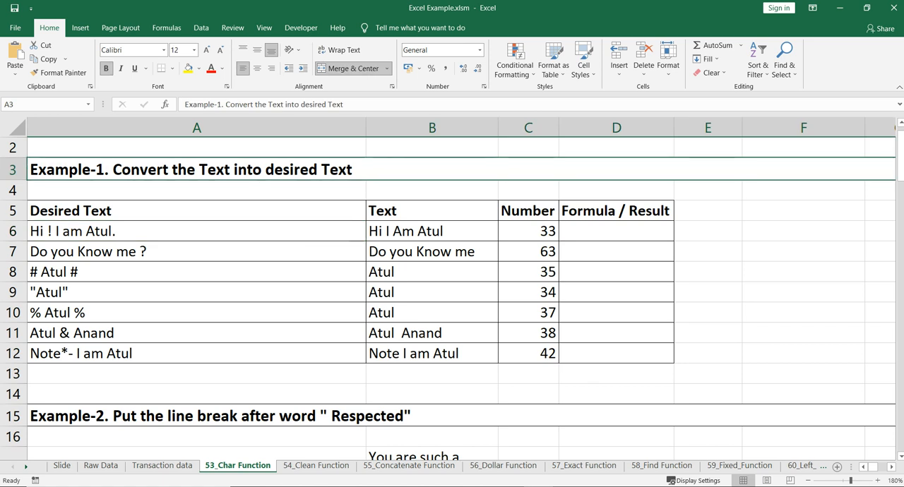
pyautogui.moveTo(196, 211); pyautogui.dragTo(196, 354)
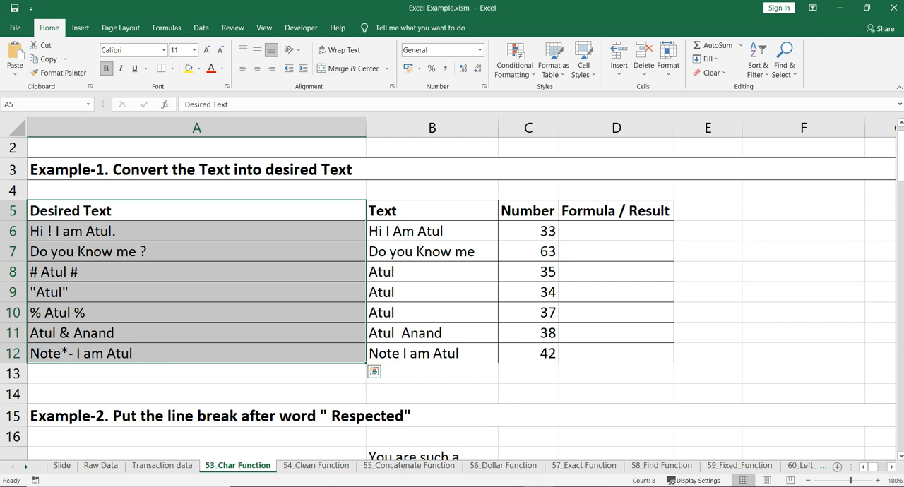
pyautogui.moveTo(432, 211); pyautogui.dragTo(432, 353)
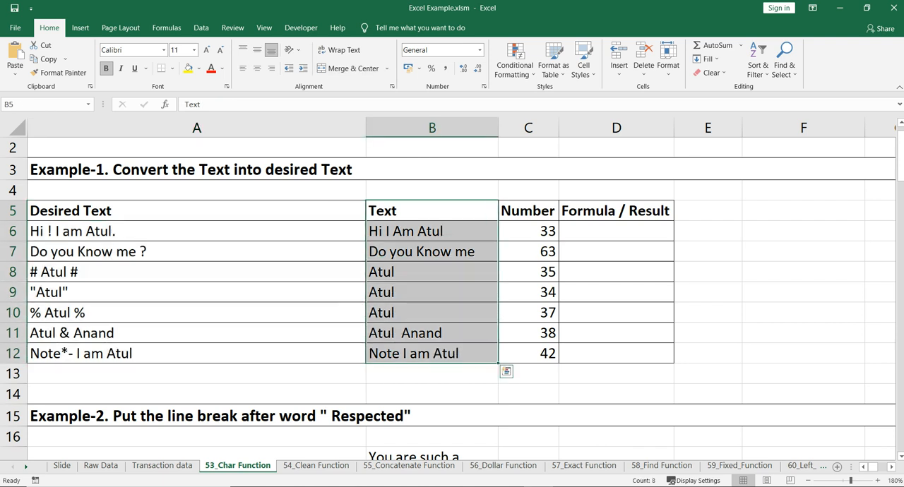
pyautogui.click(196, 231)
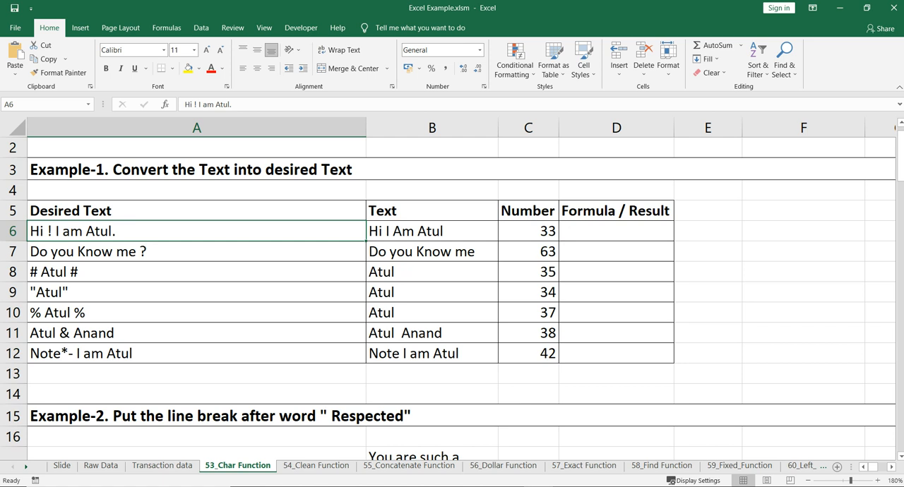
pyautogui.click(431, 231)
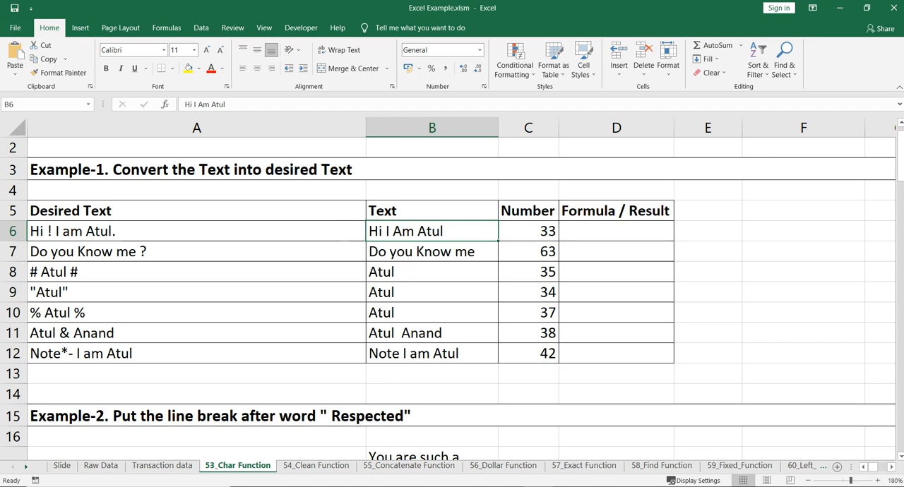
pyautogui.click(616, 231)
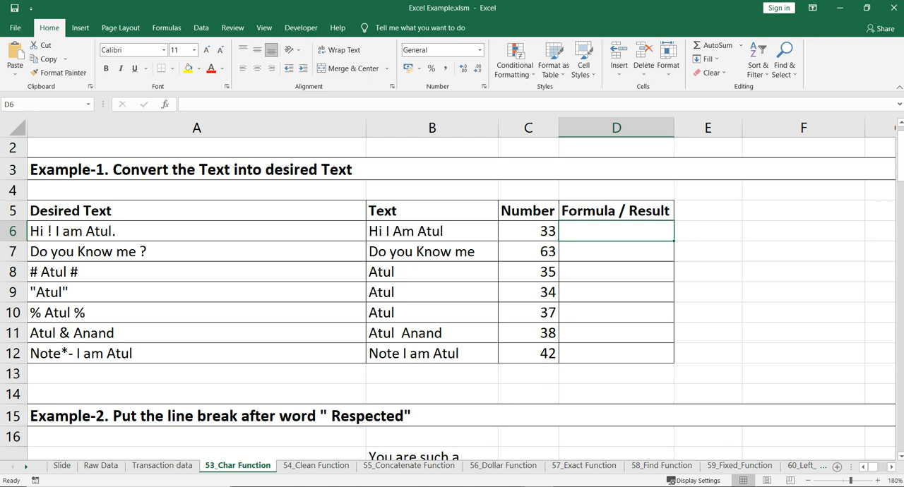
pyautogui.moveTo(196, 232); pyautogui.dragTo(196, 354)
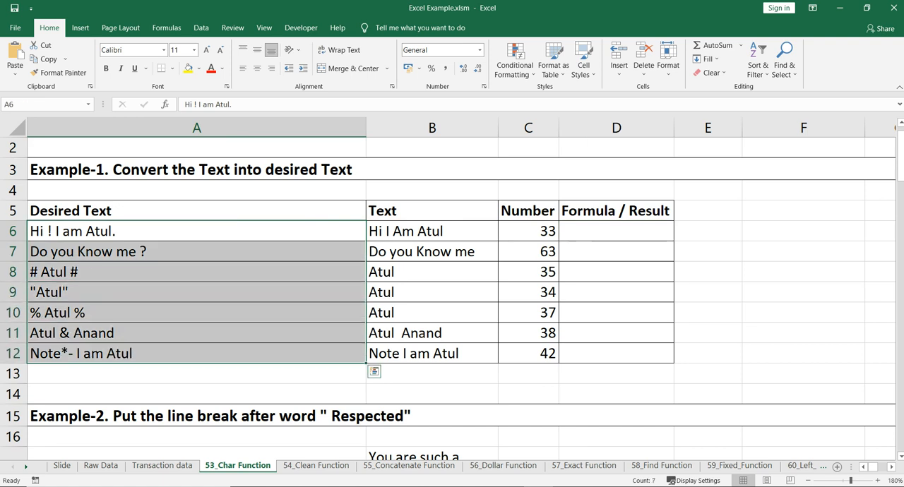
pyautogui.click(196, 293)
pyautogui.click(197, 232)
pyautogui.click(196, 252)
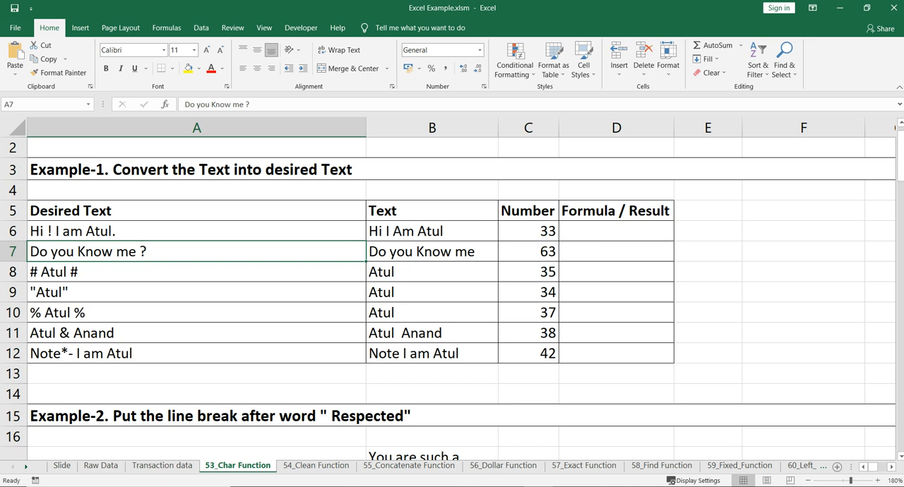
pyautogui.click(616, 231)
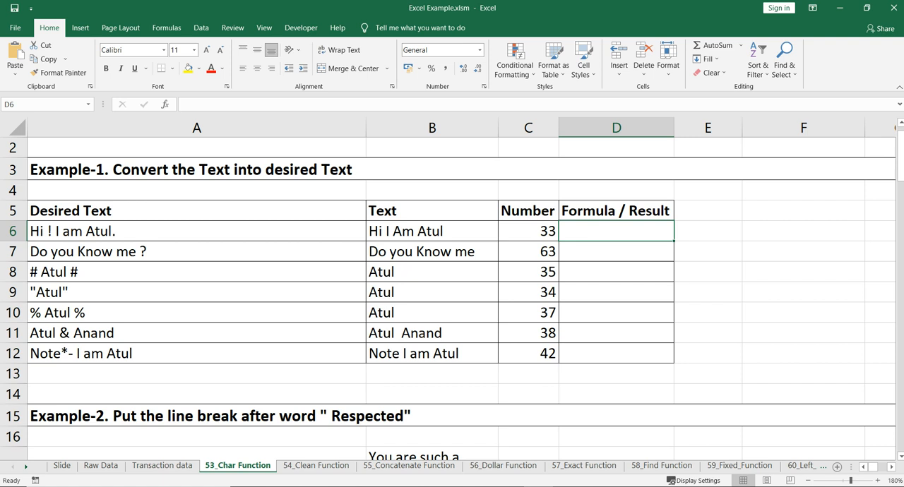
pyautogui.write('=')
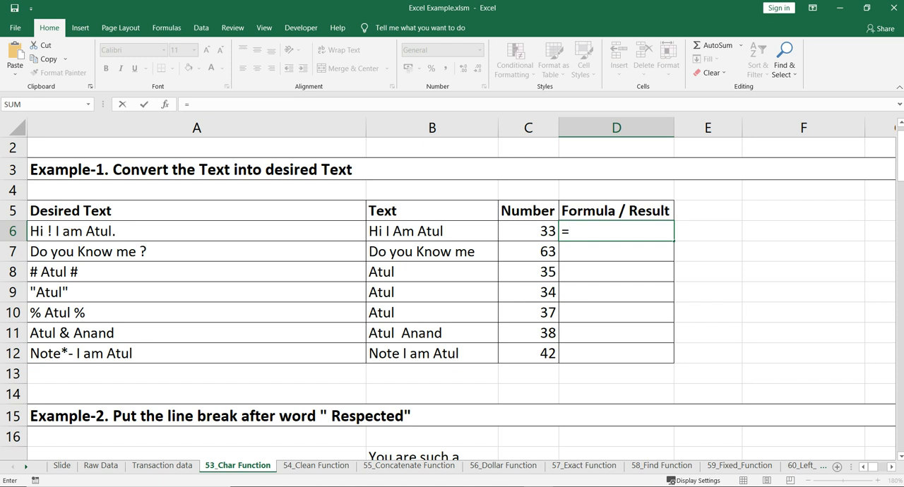
pyautogui.write('c')
pyautogui.press('Right')
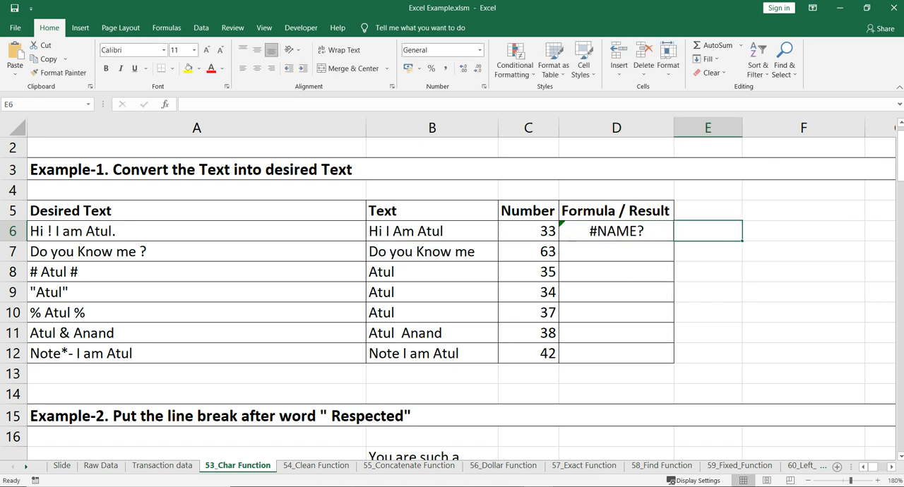
pyautogui.press('Left')
pyautogui.write('=con')
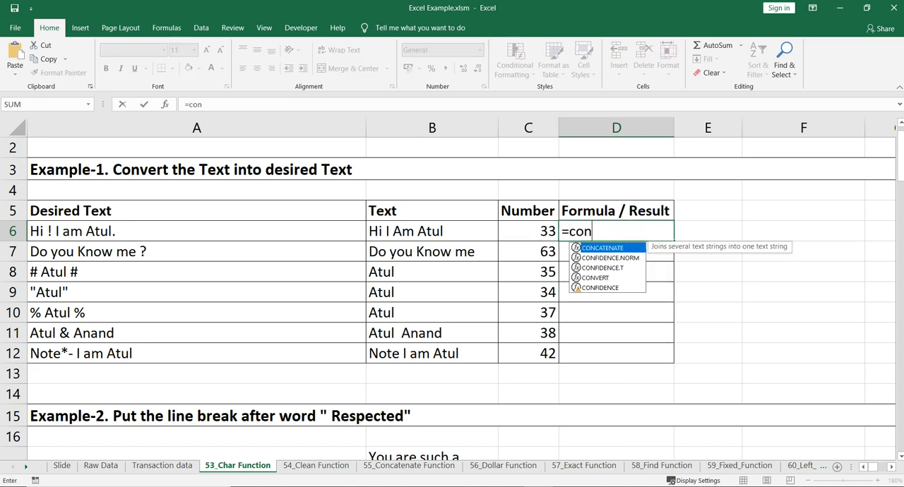
pyautogui.press('Tab')
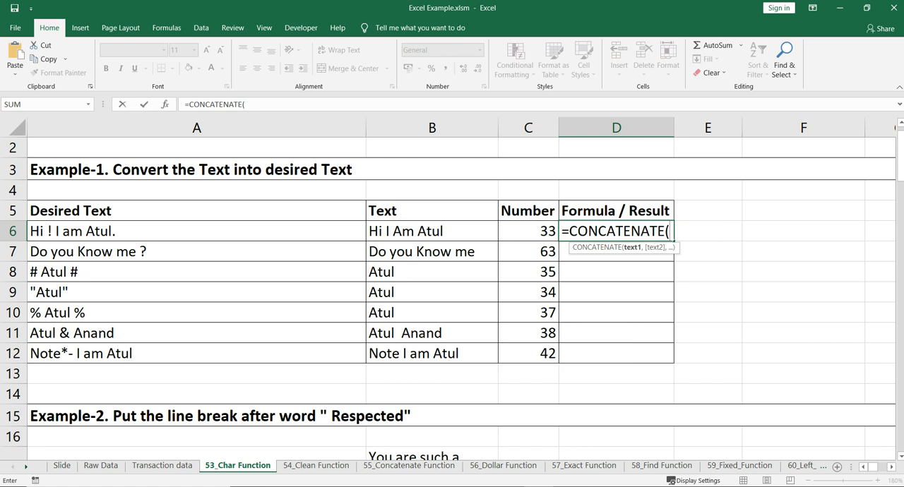
pyautogui.click(432, 232)
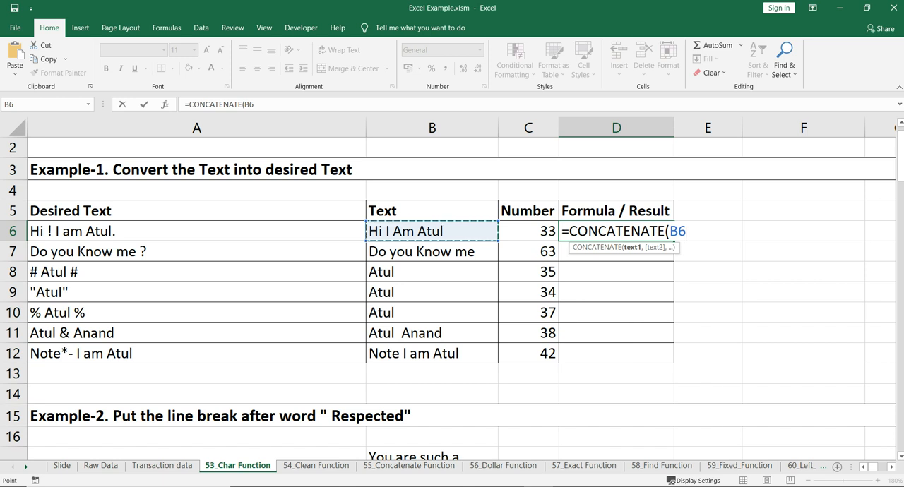
pyautogui.write(',')
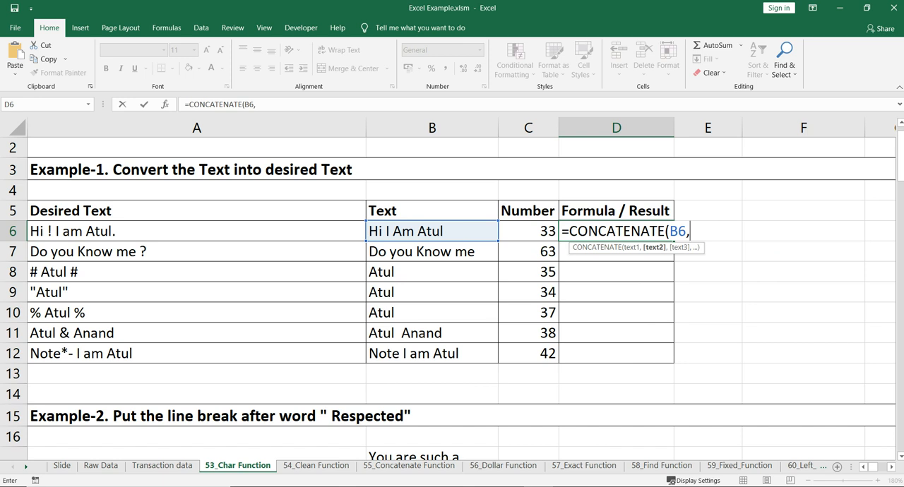
pyautogui.press('Escape')
pyautogui.press('Delete')
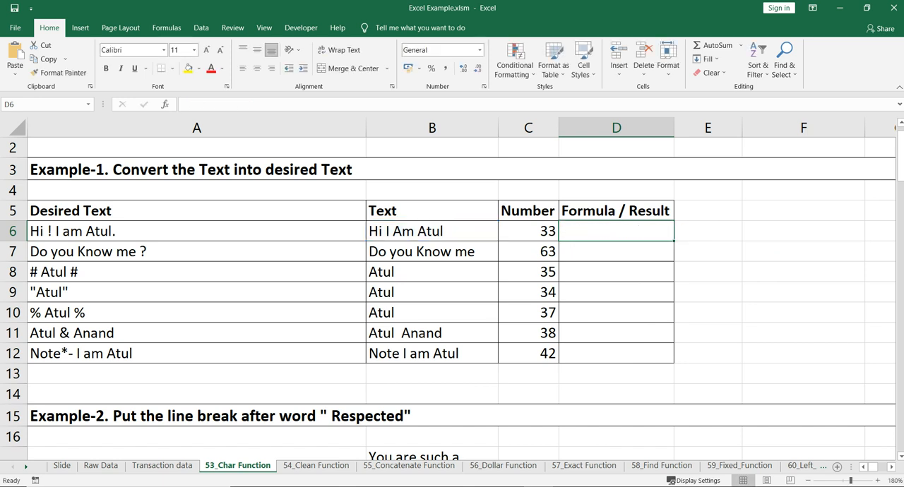
# Enter the test formula =CHAR(C6) in cell E6, beside the first row of the Example-1 table.
pyautogui.press('Right')
pyautogui.write('=ch')
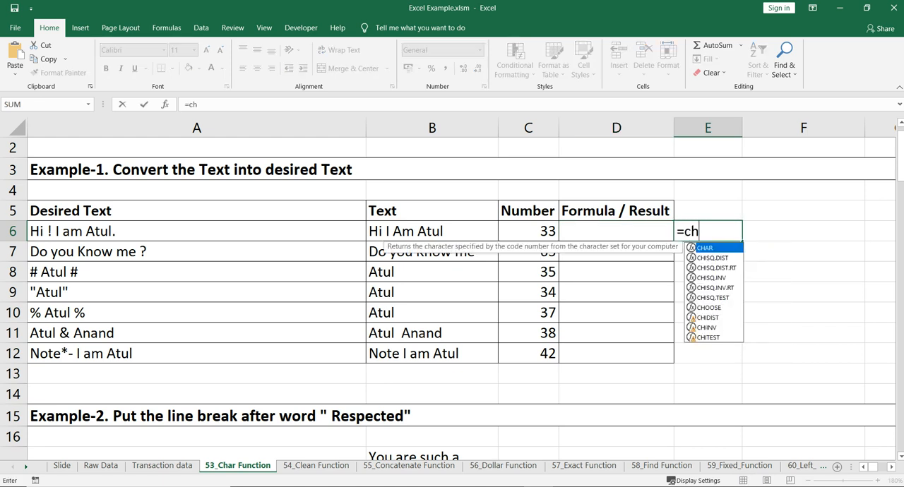
pyautogui.press('Tab')
pyautogui.press('Left')
pyautogui.press('Left')
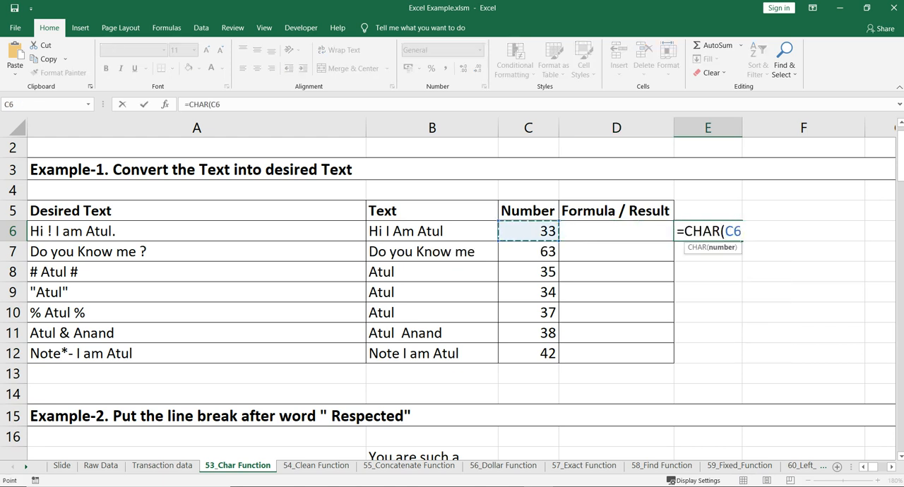
pyautogui.write(')')
pyautogui.press('Return')
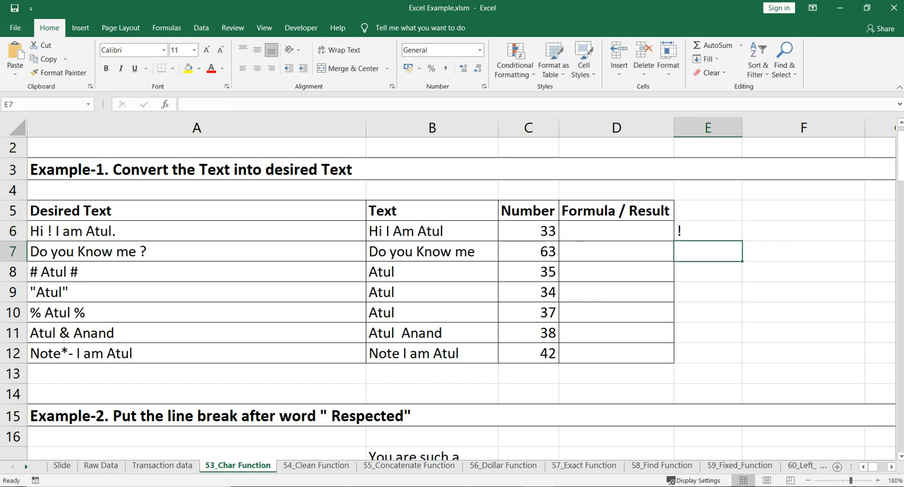
pyautogui.press('Up')
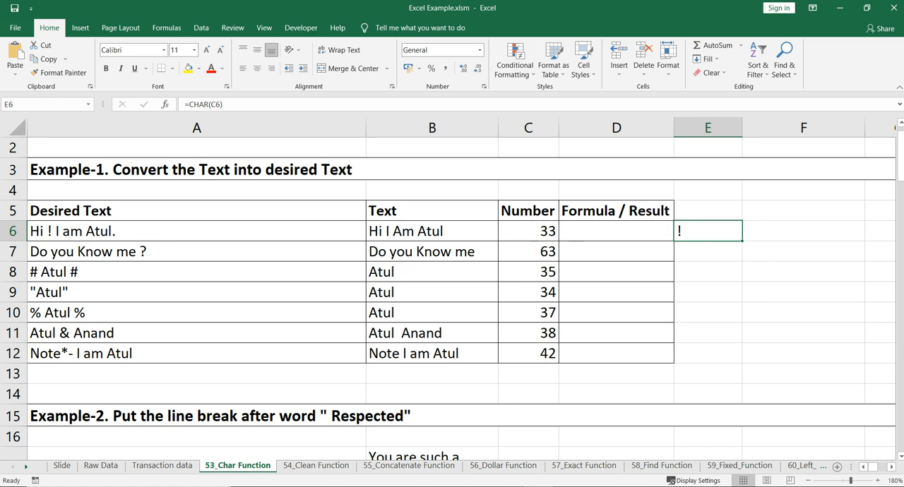
# Begin a CONCATENATE formula in D6 with LEFT(B6,3) as its first text argument.
pyautogui.click(616, 232)
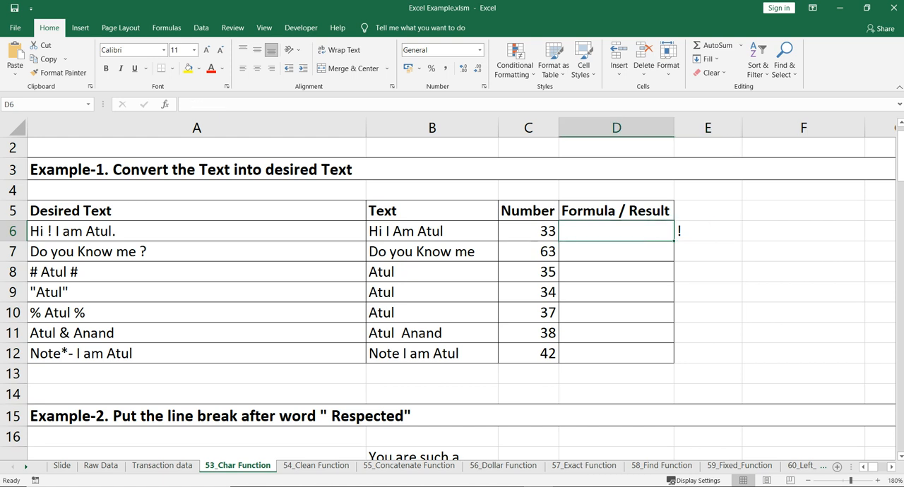
pyautogui.write('=con')
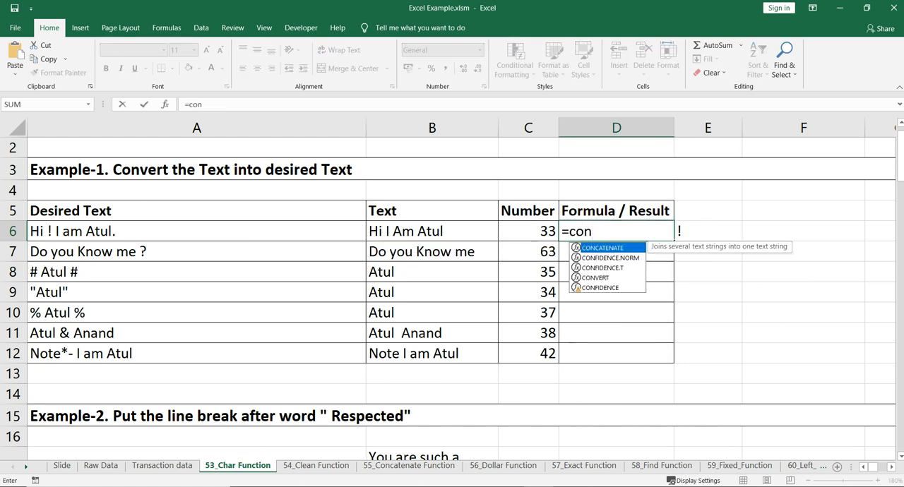
pyautogui.press('Tab')
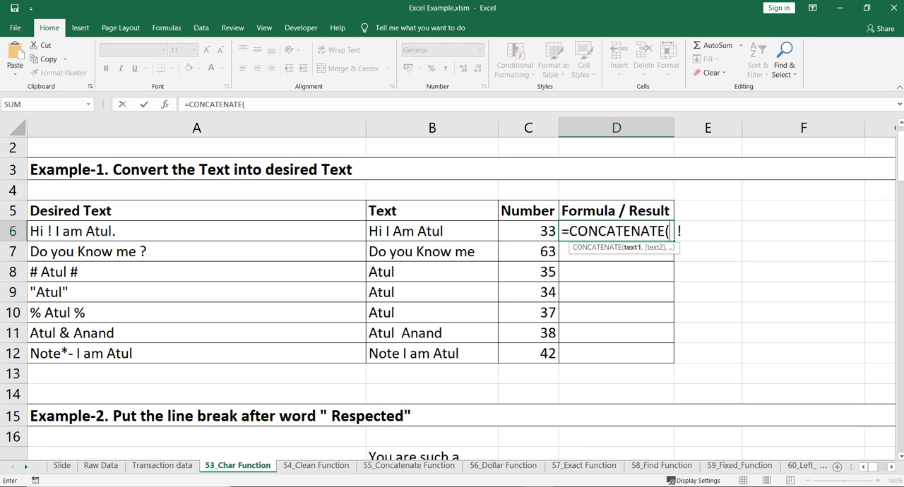
pyautogui.write('left')
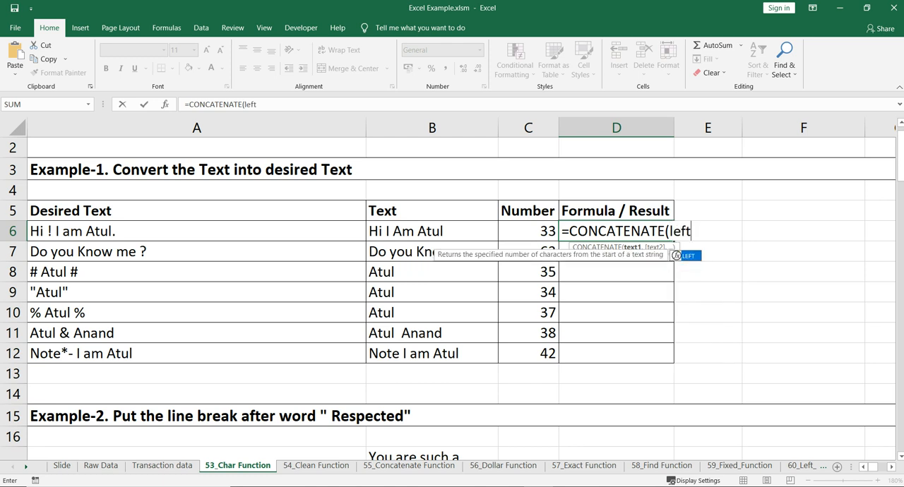
pyautogui.press('Tab')
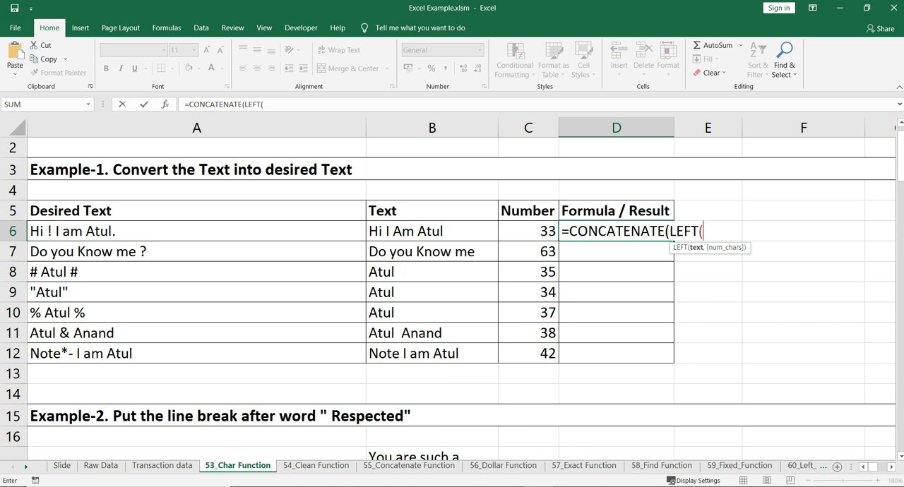
pyautogui.click(432, 232)
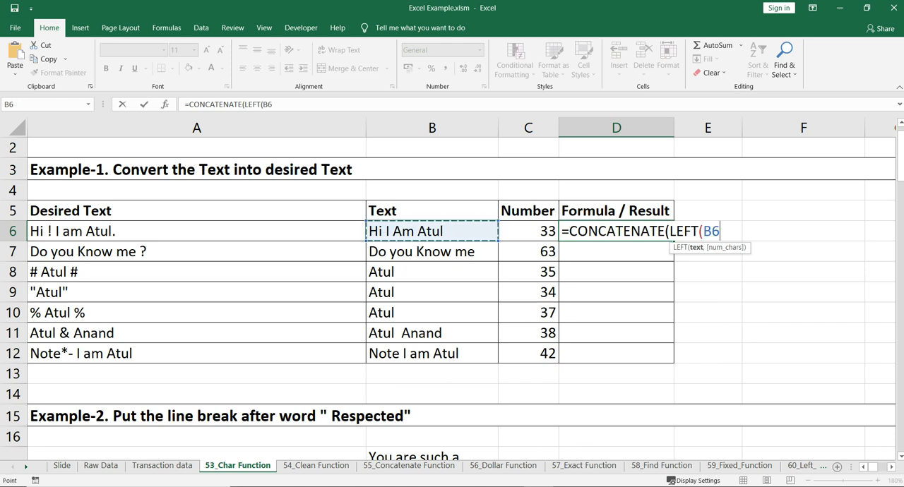
pyautogui.write(',3)')
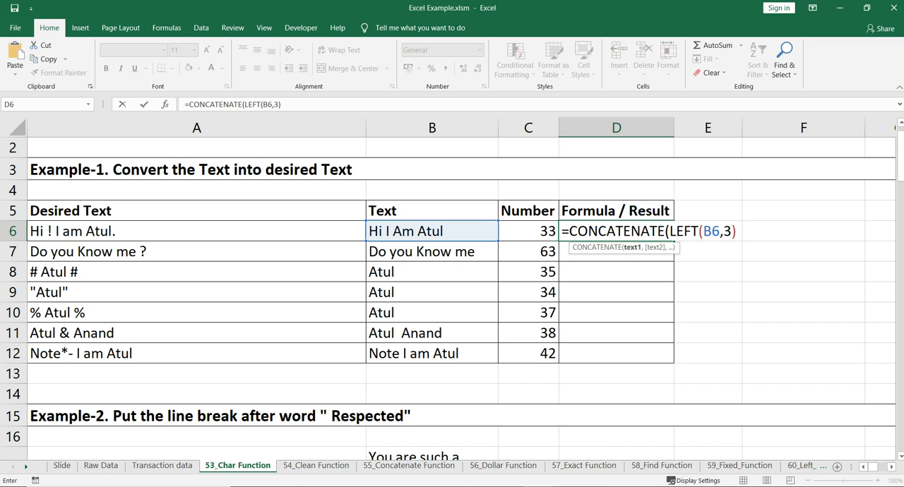
pyautogui.write(',')
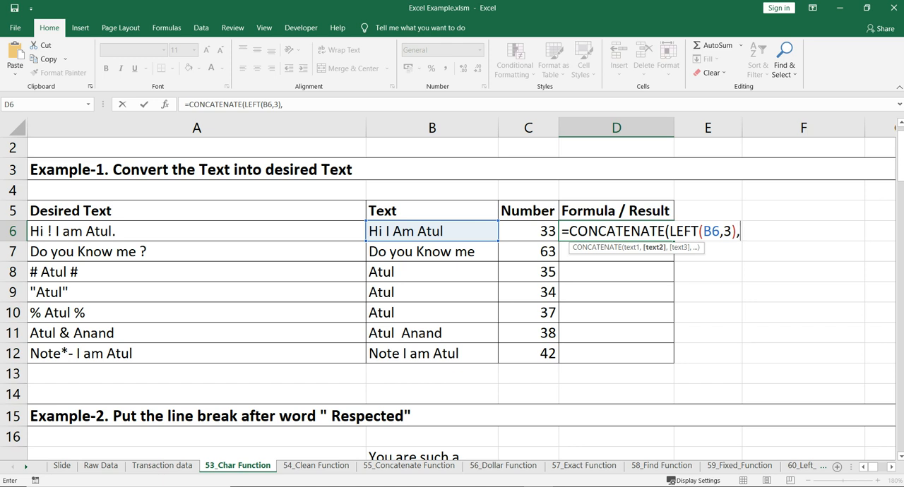
# Add CHAR(C6) as the second argument of the CONCATENATE formula in D6.
pyautogui.write('cha')
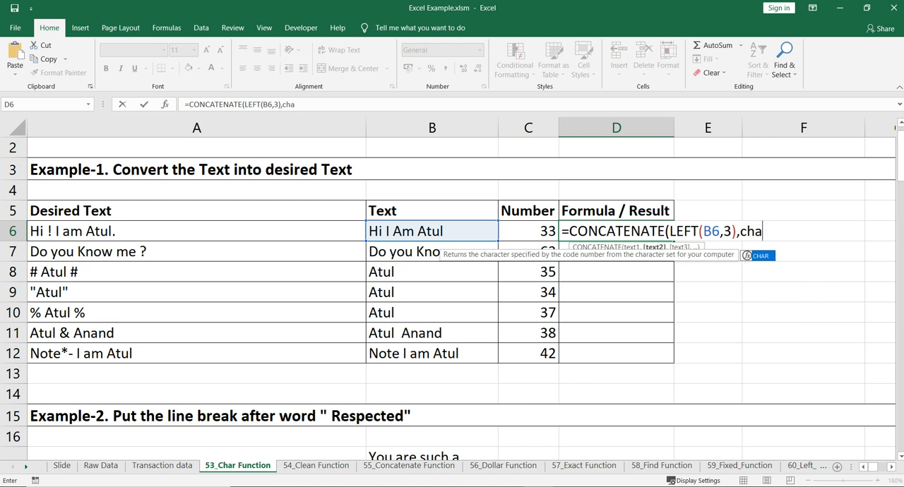
pyautogui.press('Tab')
pyautogui.press('Left')
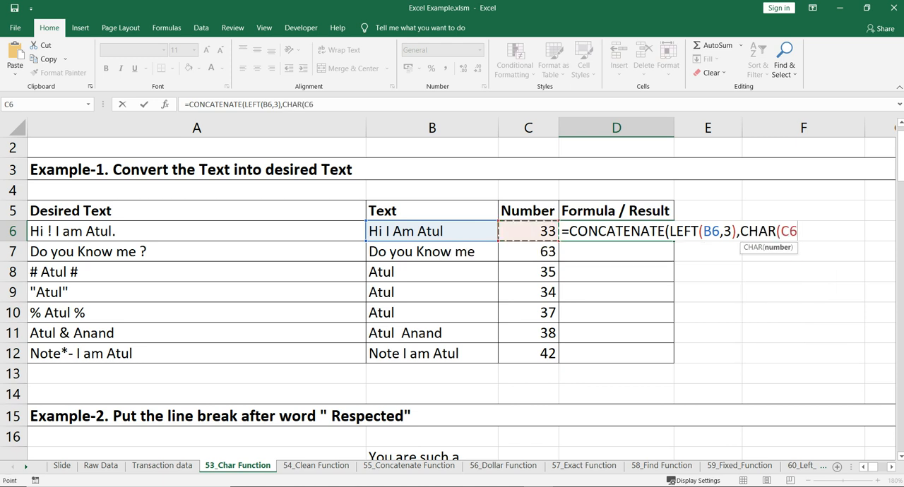
pyautogui.write(')')
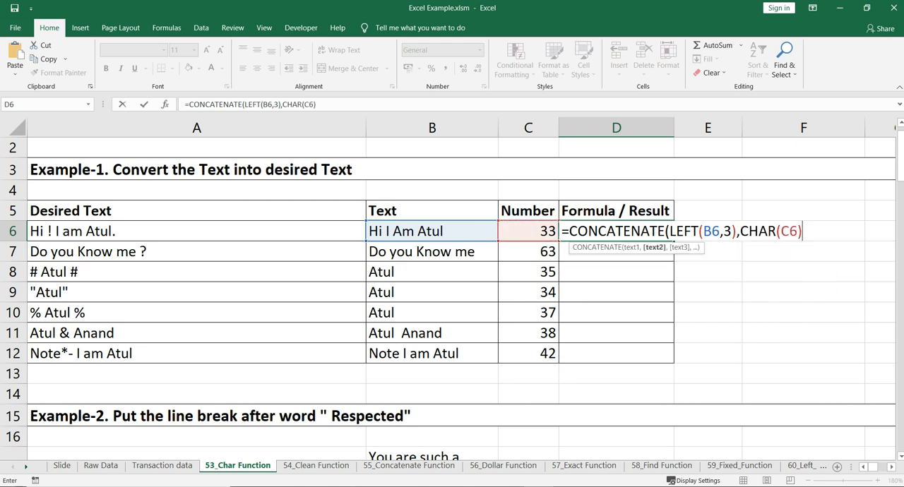
pyautogui.write(',')
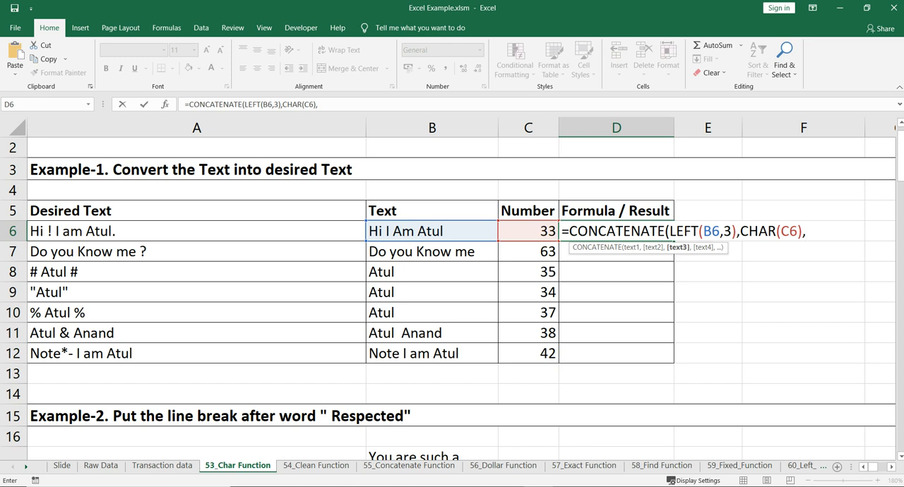
# Complete the CONCATENATE formula in D6 with RIGHT(B6,LEN(B6)-3) as its third argument.
pyautogui.write('rig')
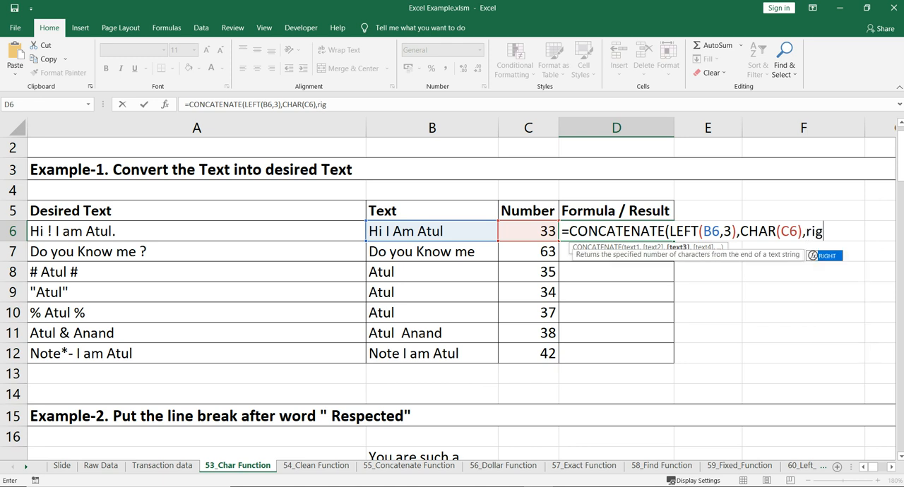
pyautogui.press('Tab')
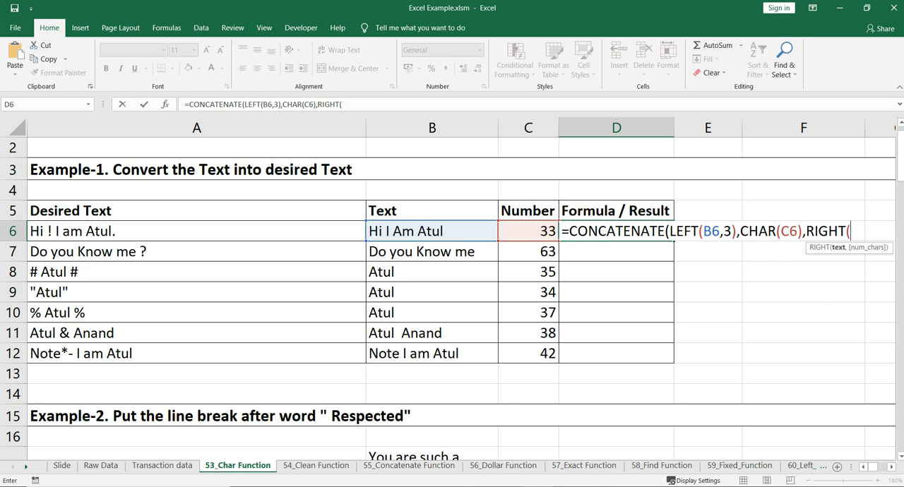
pyautogui.click(432, 232)
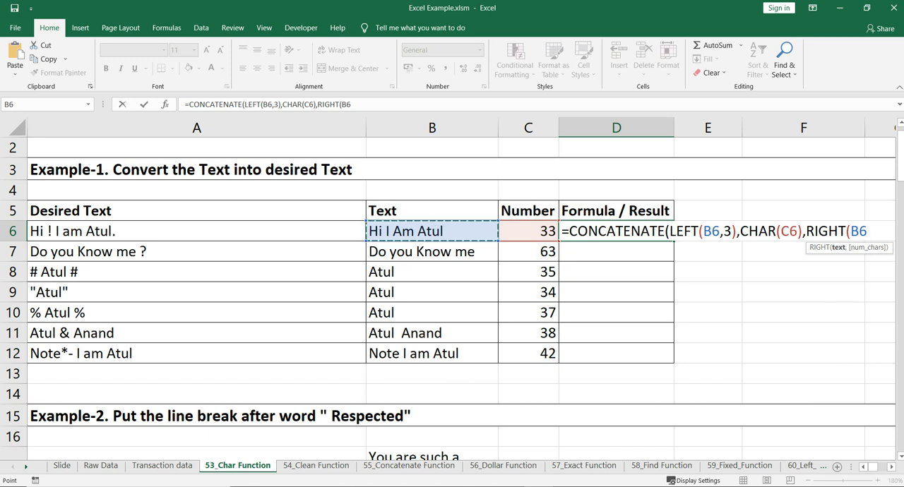
pyautogui.write(',')
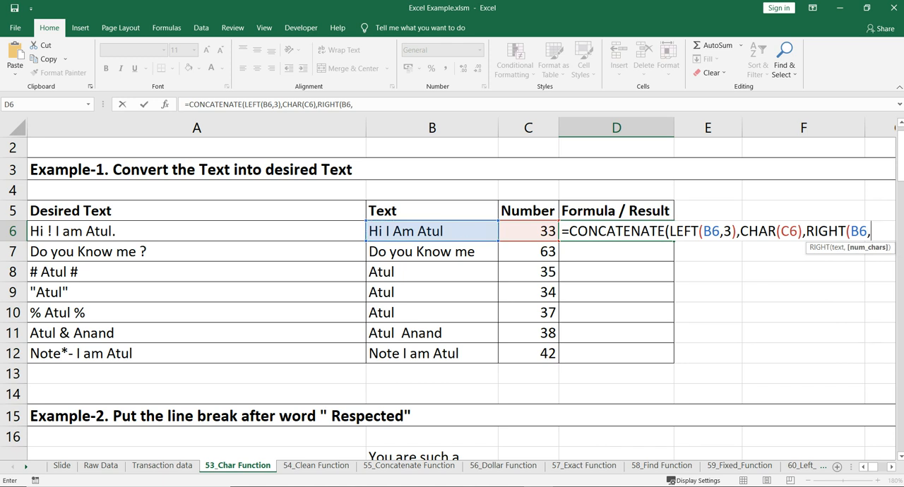
pyautogui.write('len')
pyautogui.press('Tab')
pyautogui.press('Left')
pyautogui.press('Left')
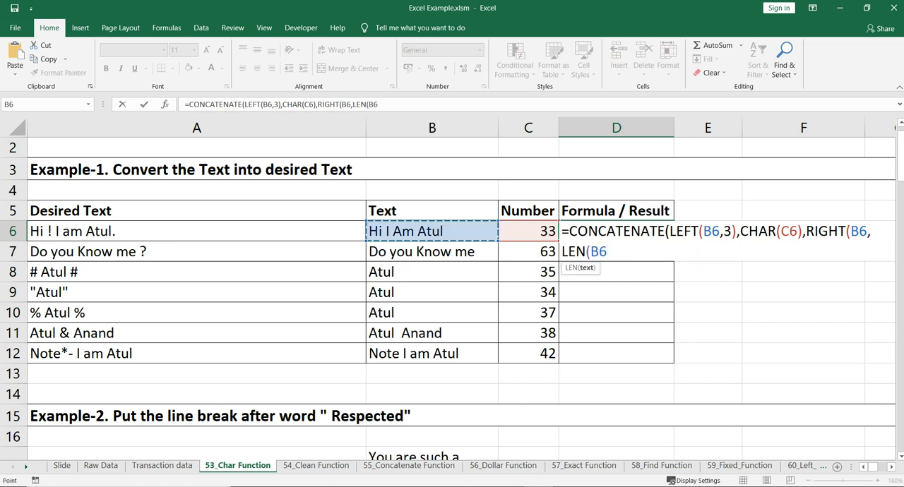
pyautogui.write(')-3')
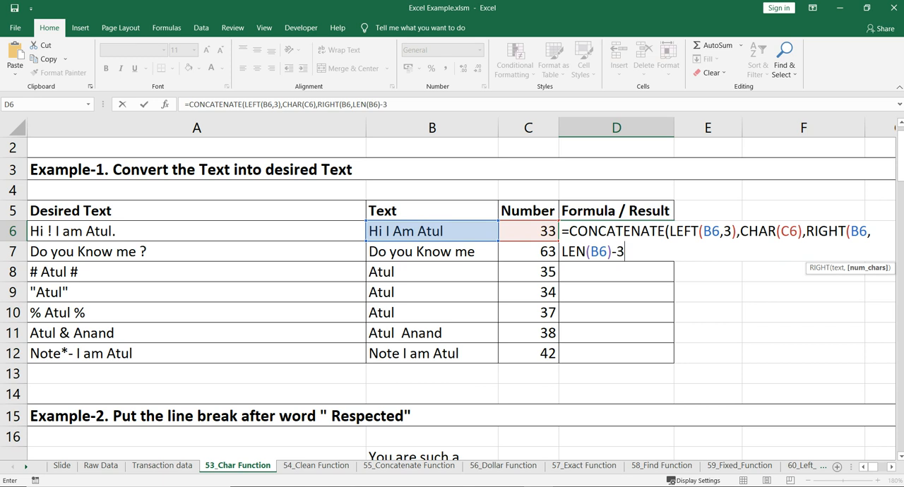
pyautogui.write(')')
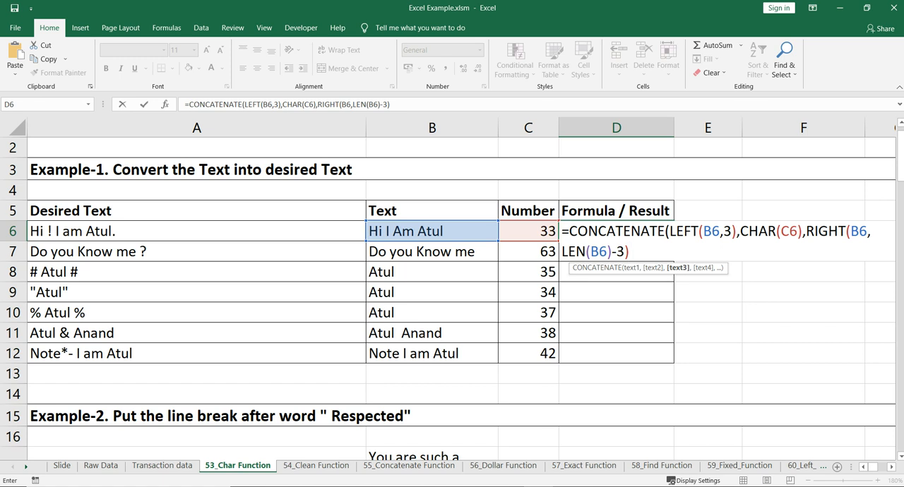
pyautogui.write(')')
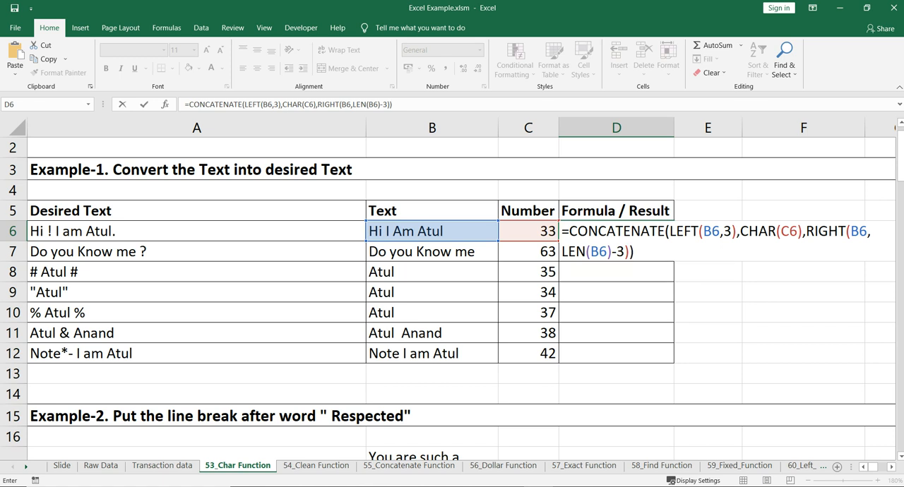
pyautogui.press('Return')
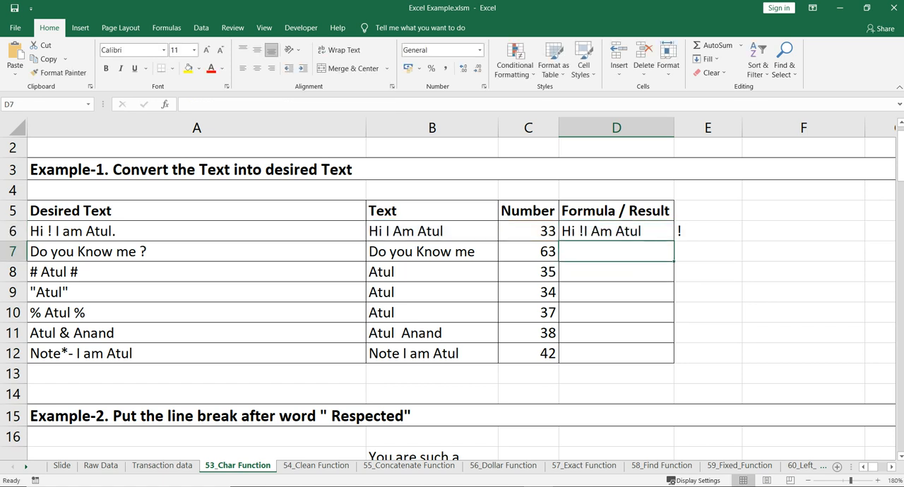
# Insert a space " " as an extra argument between CHAR(C6) and RIGHT in the D6 formula.
pyautogui.press('Up')
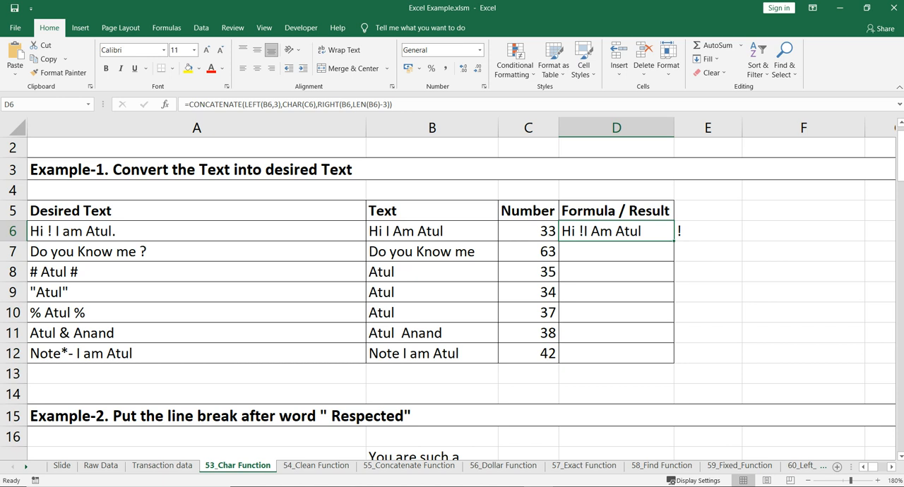
pyautogui.doubleClick(587, 231)
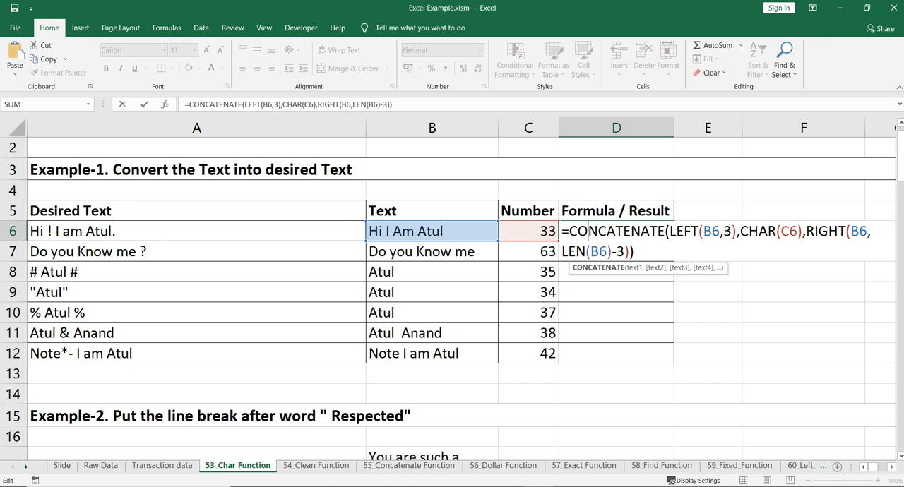
pyautogui.click(802, 231)
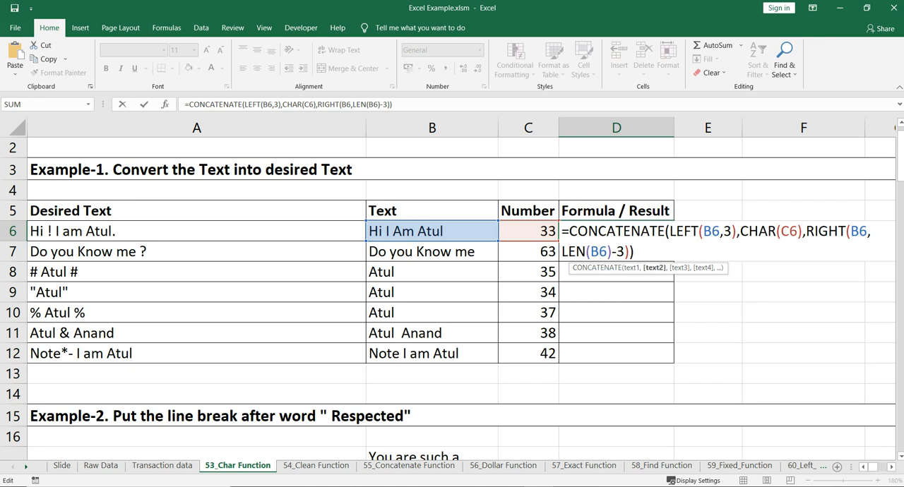
pyautogui.write('" ",')
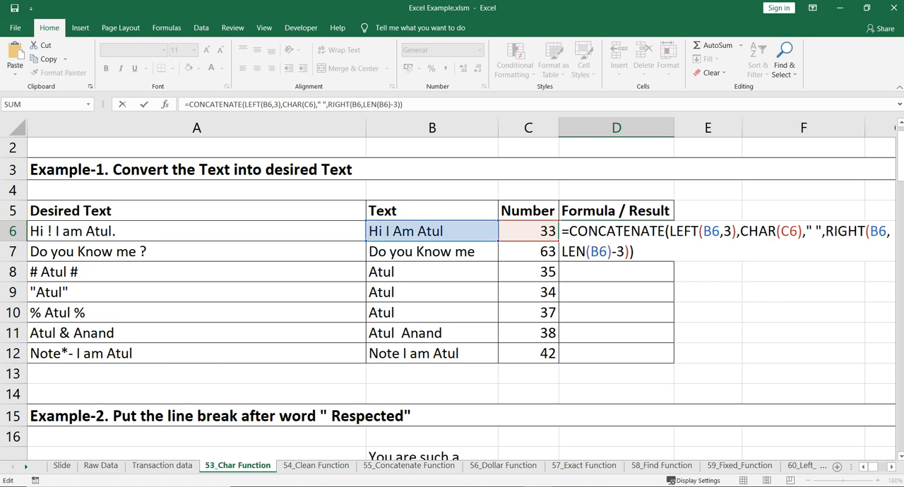
pyautogui.press('Return')
pyautogui.press('Up')
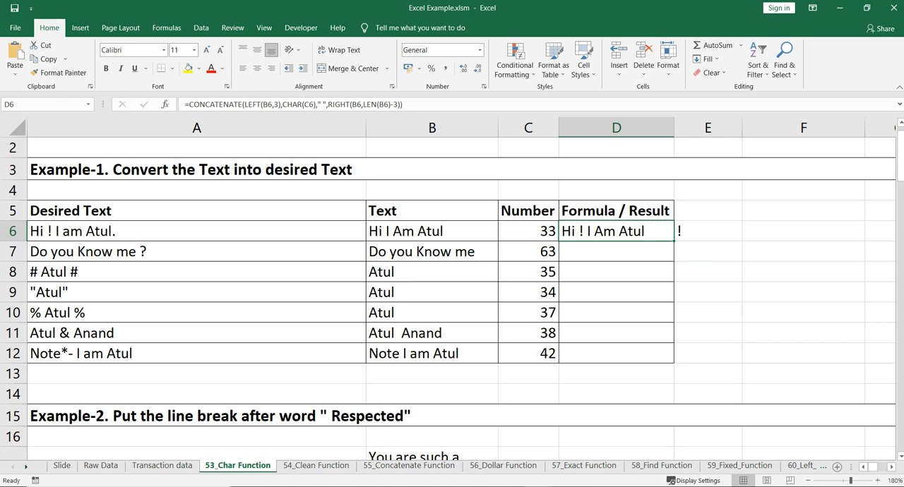
# Append a full stop "." as the last argument of the CONCATENATE formula in D6.
pyautogui.press('Home')
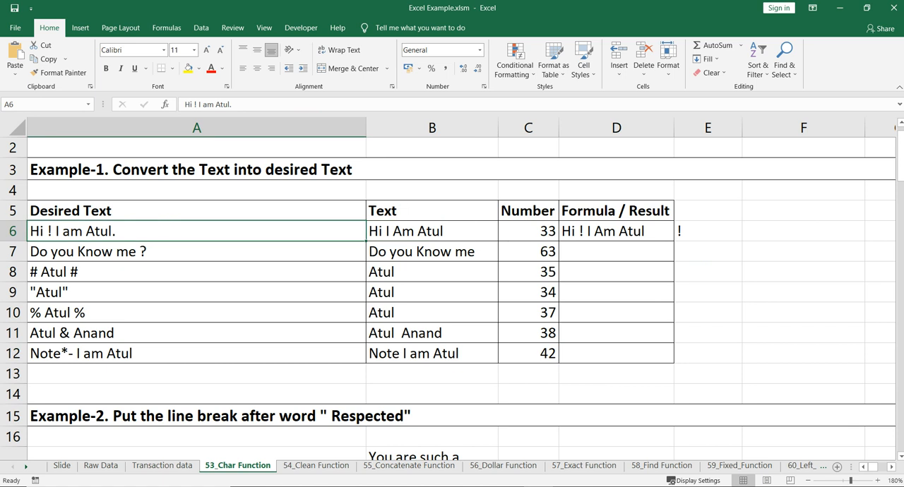
pyautogui.click(615, 232)
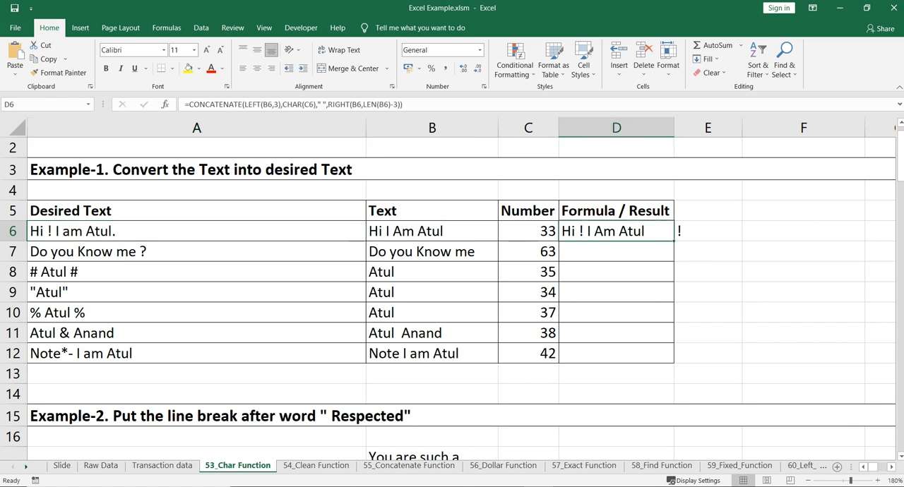
pyautogui.press('F2')
pyautogui.write(',"."')
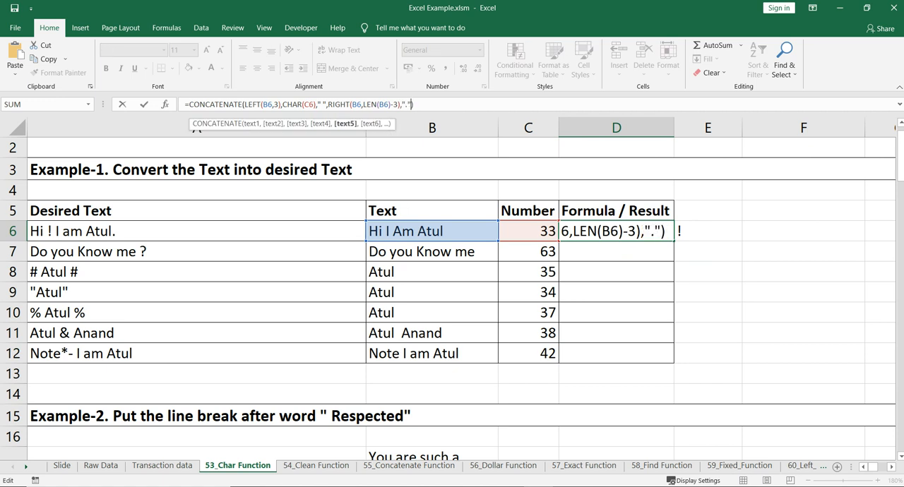
pyautogui.press('Return')
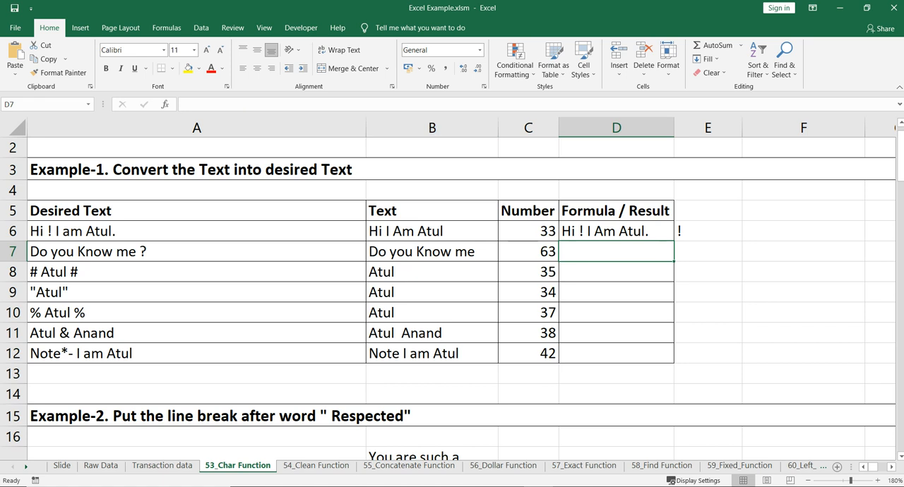
pyautogui.click(616, 231)
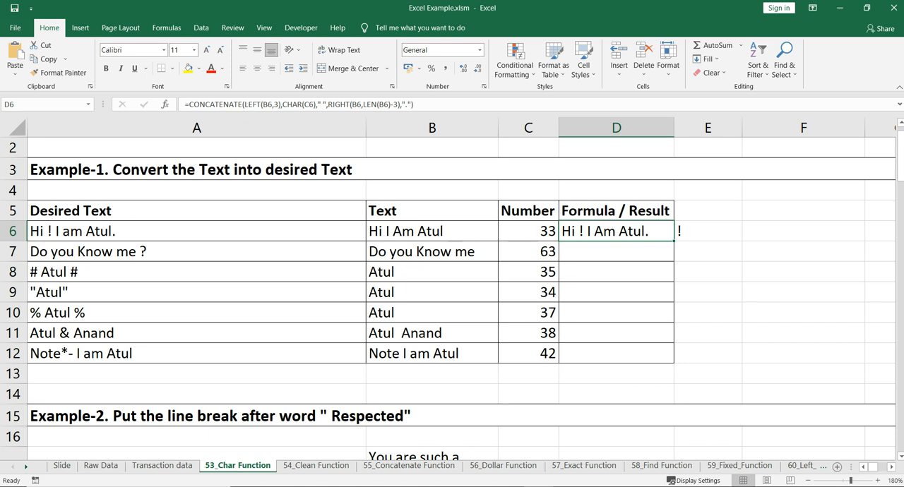
# Enter the test formula =CHAR(C7) in cell E7, beside the "Do you Know me" row.
pyautogui.click(432, 252)
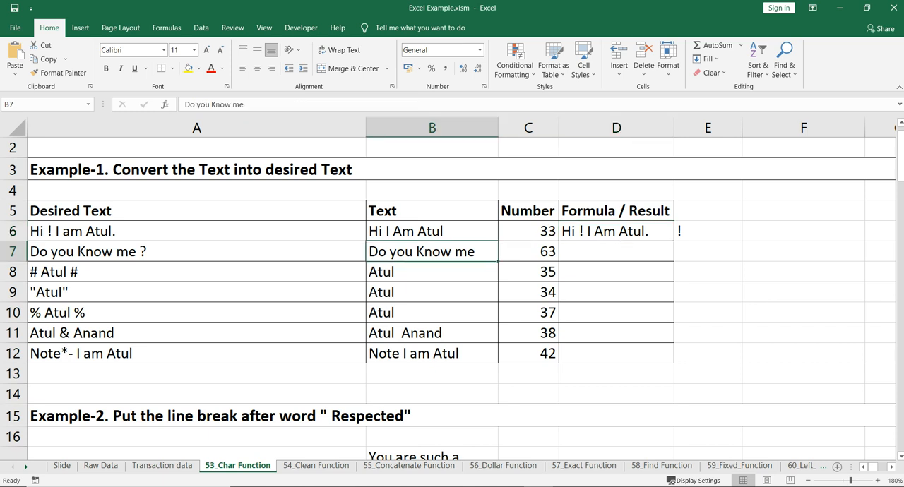
pyautogui.click(196, 252)
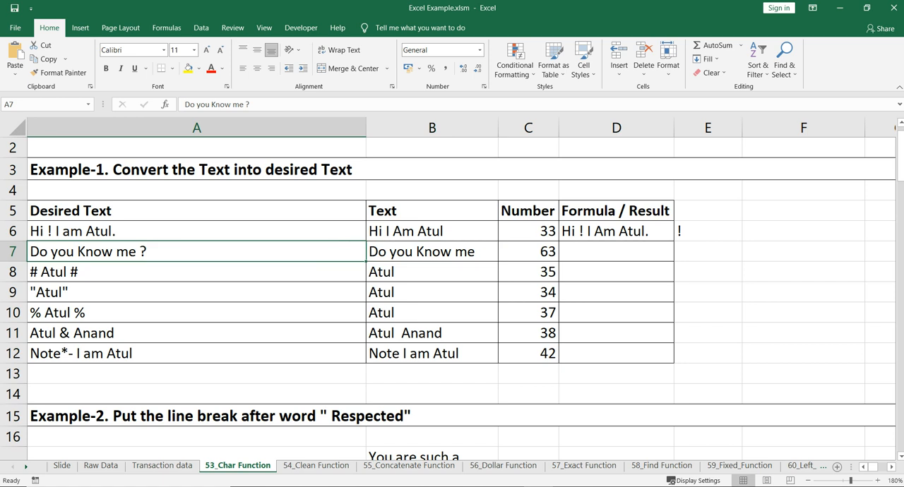
pyautogui.click(708, 252)
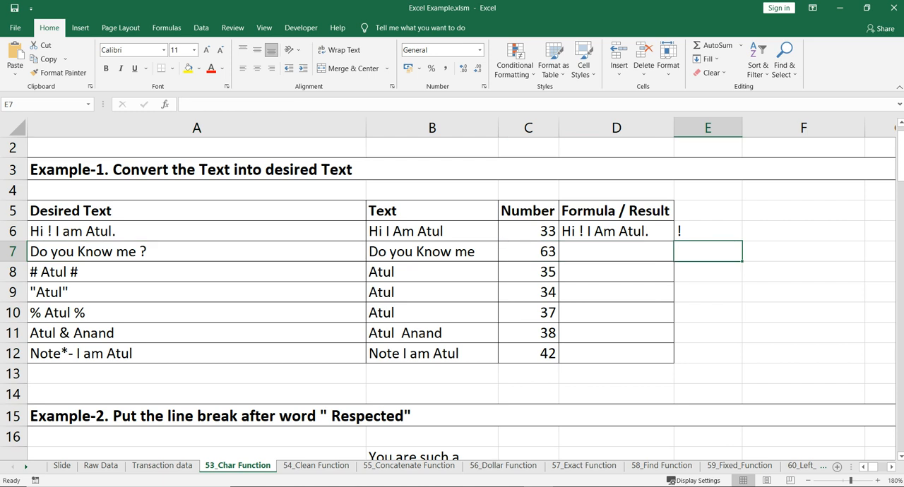
pyautogui.write('=ch')
pyautogui.press('Tab')
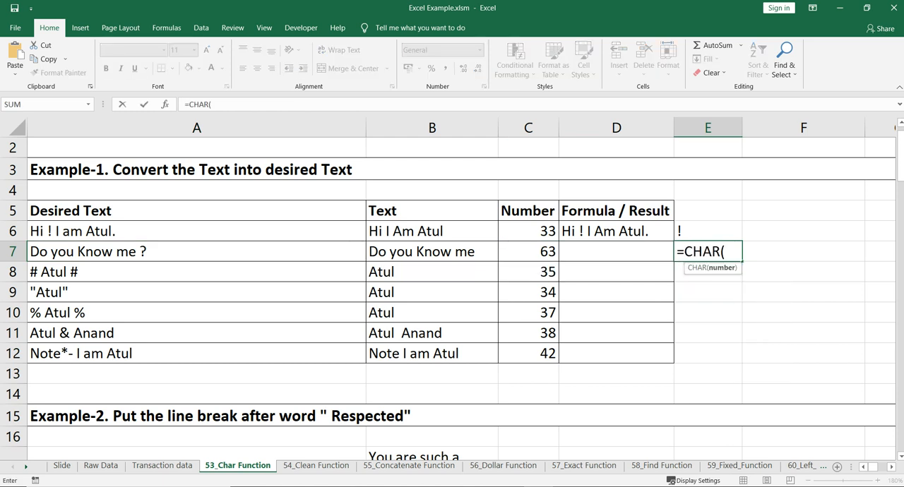
pyautogui.click(528, 252)
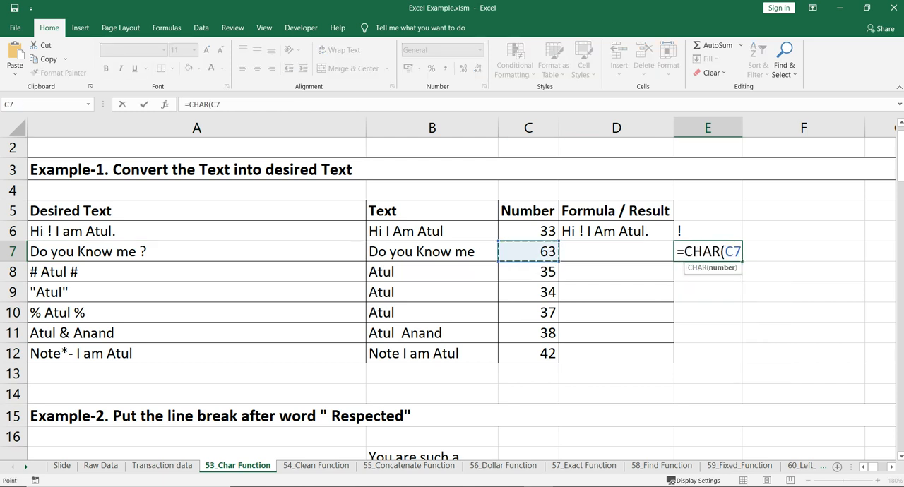
pyautogui.write(')')
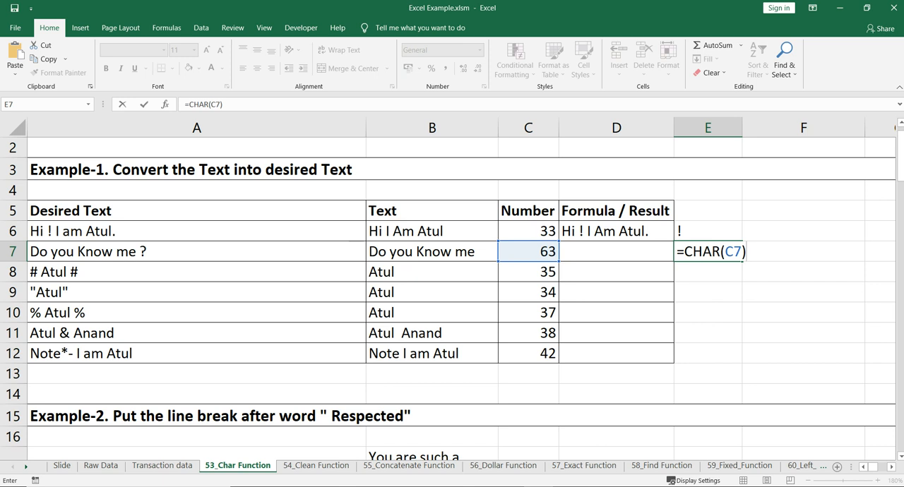
pyautogui.press('Return')
pyautogui.press('Up')
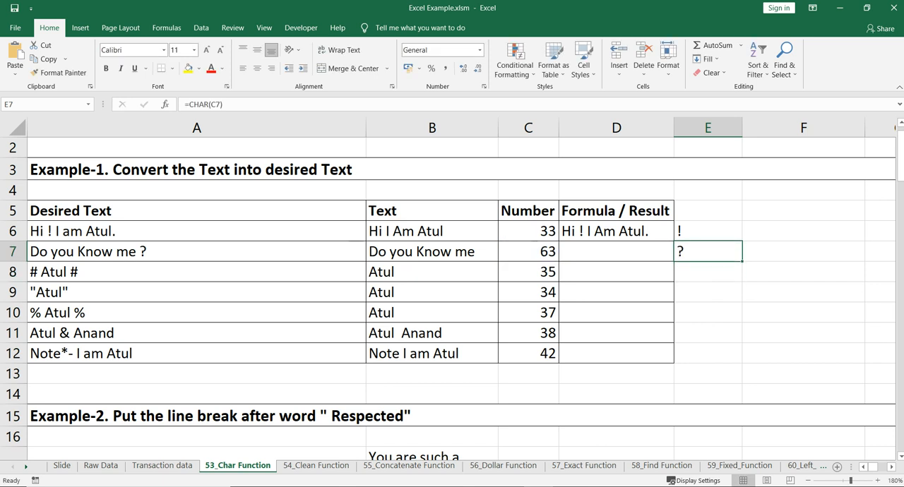
# Fill the CHAR formula from E7 down to E8 and compare it with its number in C8.
pyautogui.click(196, 271)
pyautogui.click(707, 252)
pyautogui.moveTo(742, 262)
pyautogui.mouseDown()
pyautogui.moveTo(742, 291)
pyautogui.moveTo(742, 278)
pyautogui.mouseUp()
pyautogui.click(707, 271)
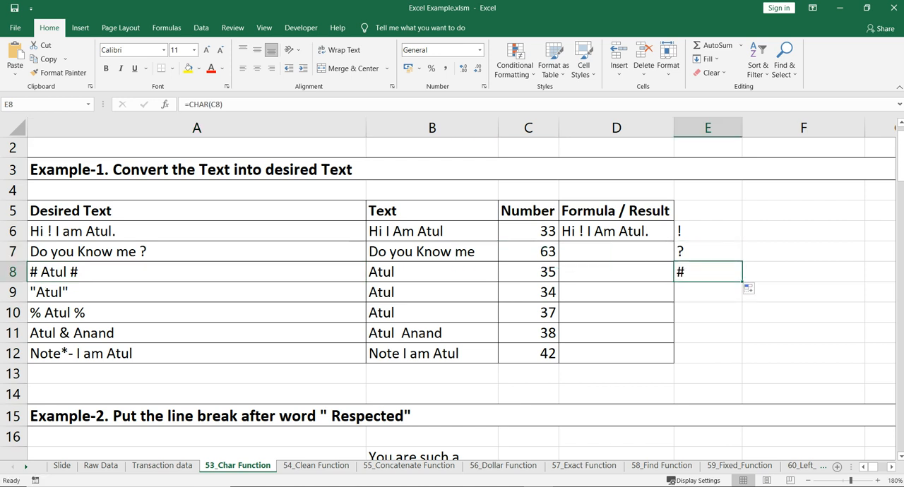
pyautogui.click(528, 272)
pyautogui.press('Right')
pyautogui.press('Right')
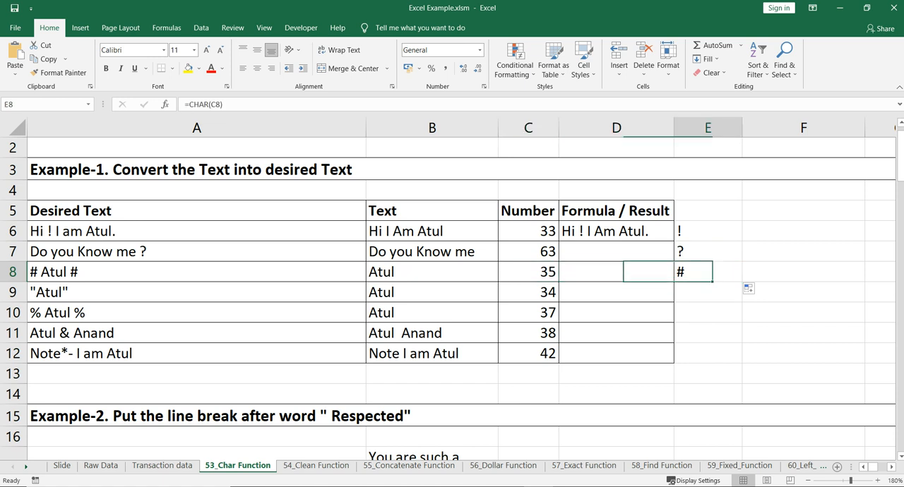
# Extend the CHAR formula from E8 down to E9 and check it against the number in C9.
pyautogui.click(169, 292)
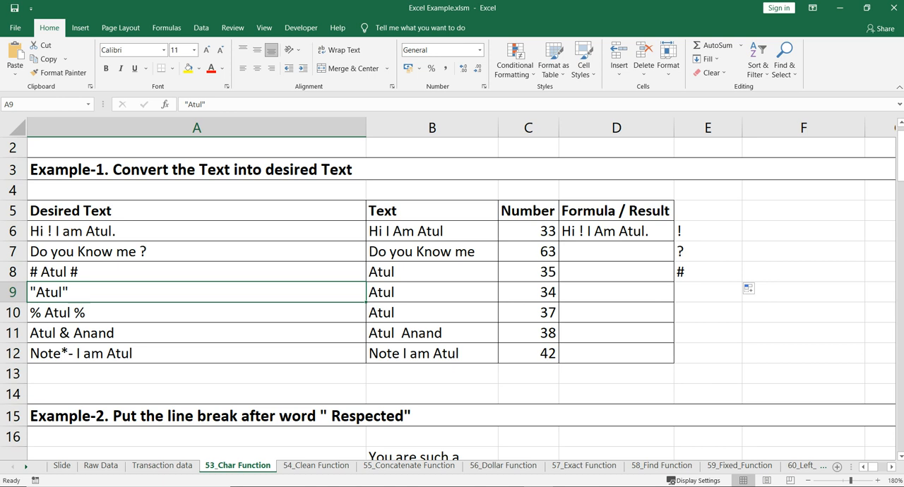
pyautogui.click(708, 292)
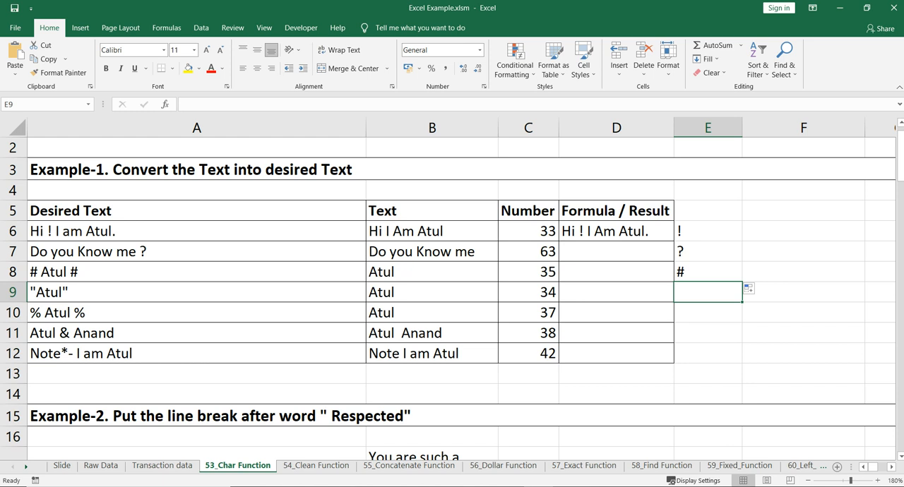
pyautogui.click(170, 292)
pyautogui.click(707, 272)
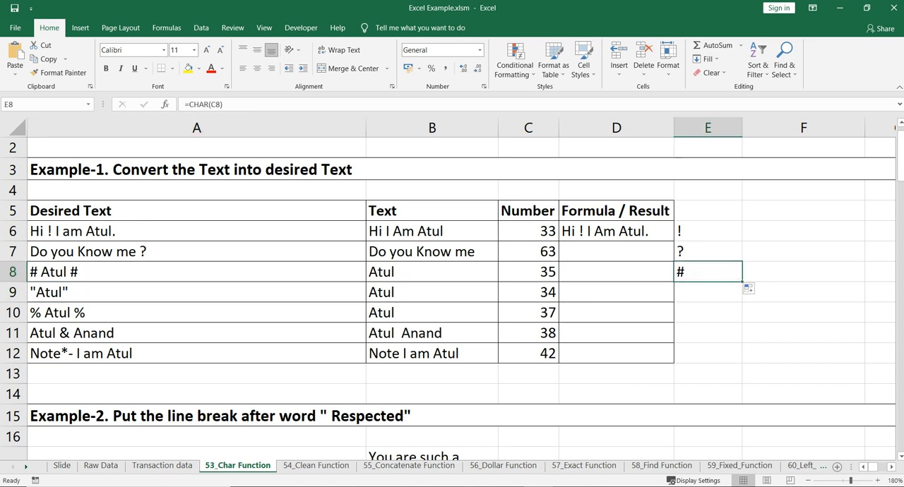
pyautogui.moveTo(742, 282); pyautogui.dragTo(742, 301)
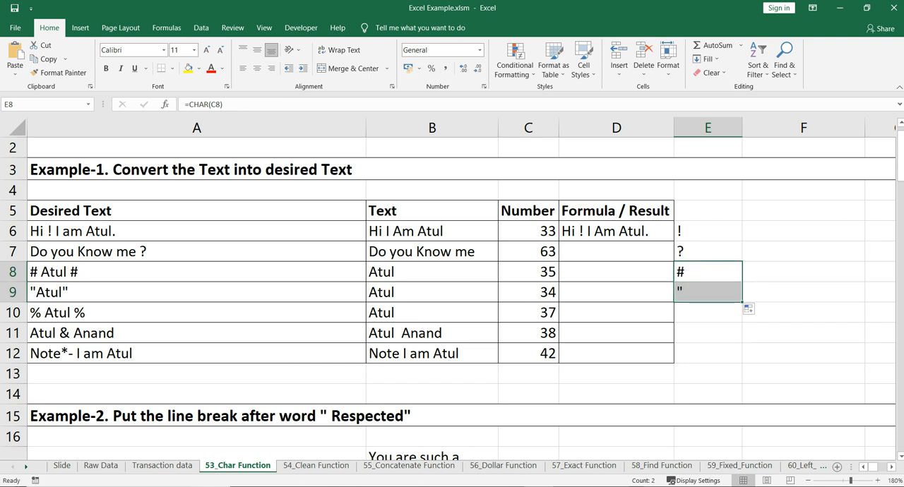
pyautogui.click(707, 292)
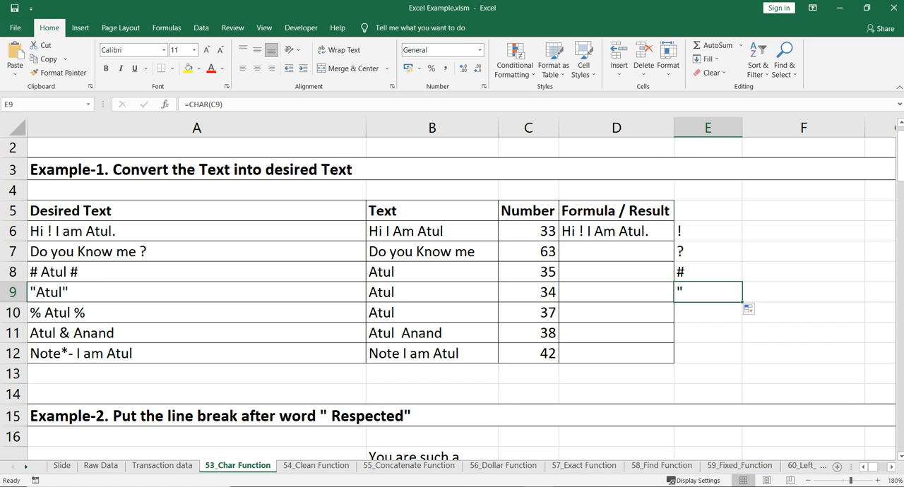
pyautogui.click(528, 292)
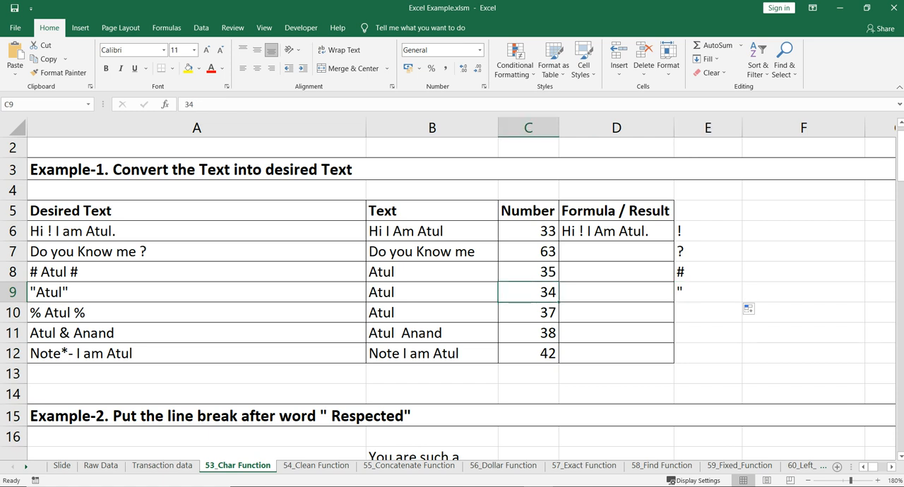
pyautogui.click(707, 292)
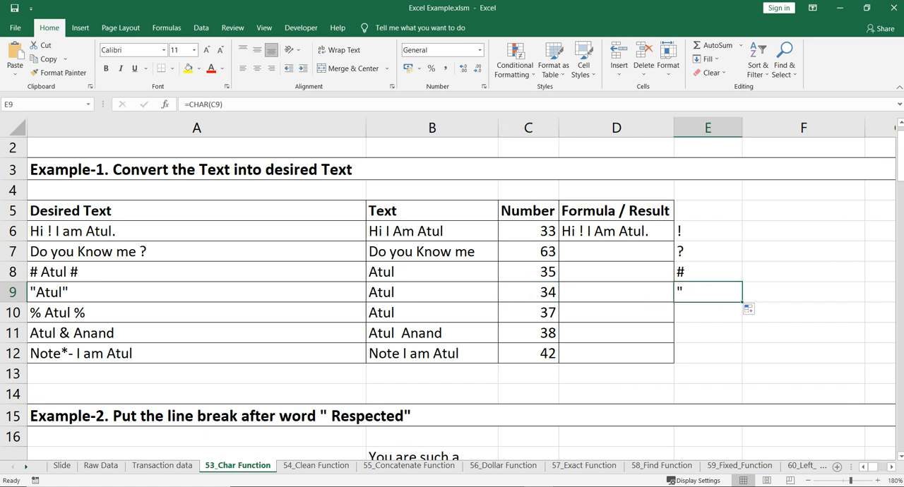
# Fill the CHAR formula from E9 down through E12 to convert the remaining numbers in C10:C12.
pyautogui.click(708, 313)
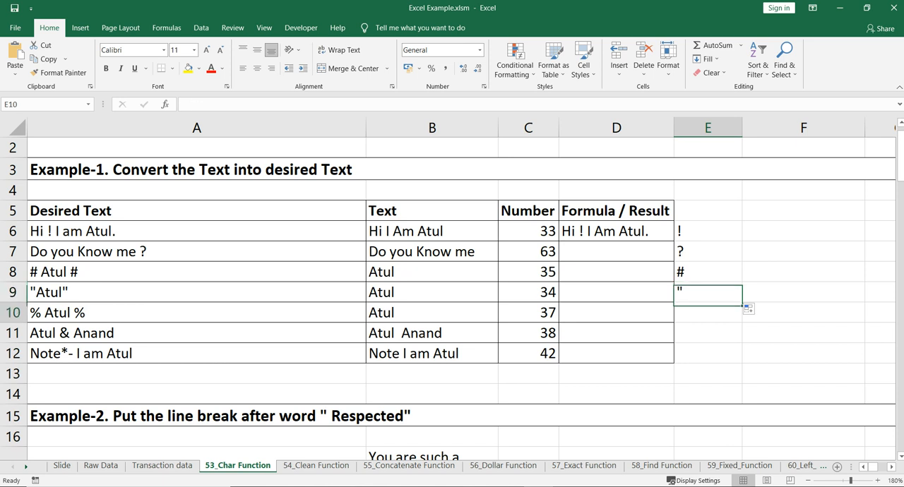
pyautogui.click(707, 292)
pyautogui.click(528, 313)
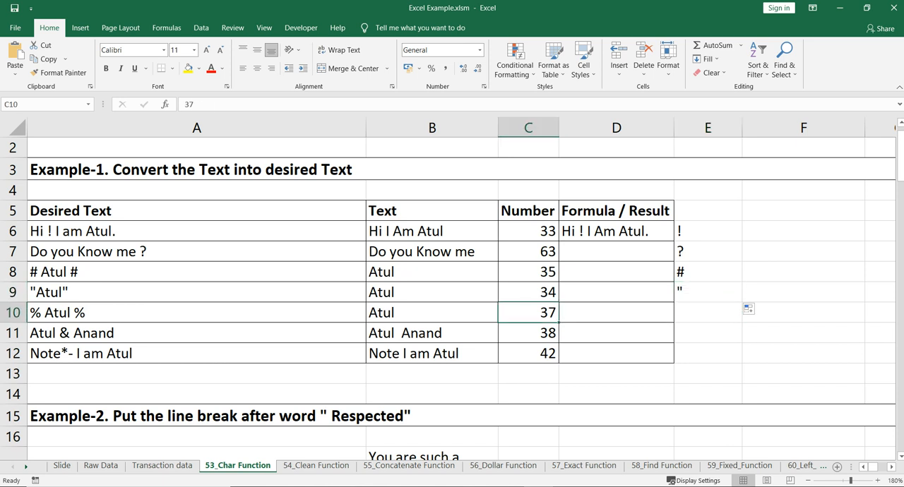
pyautogui.click(528, 333)
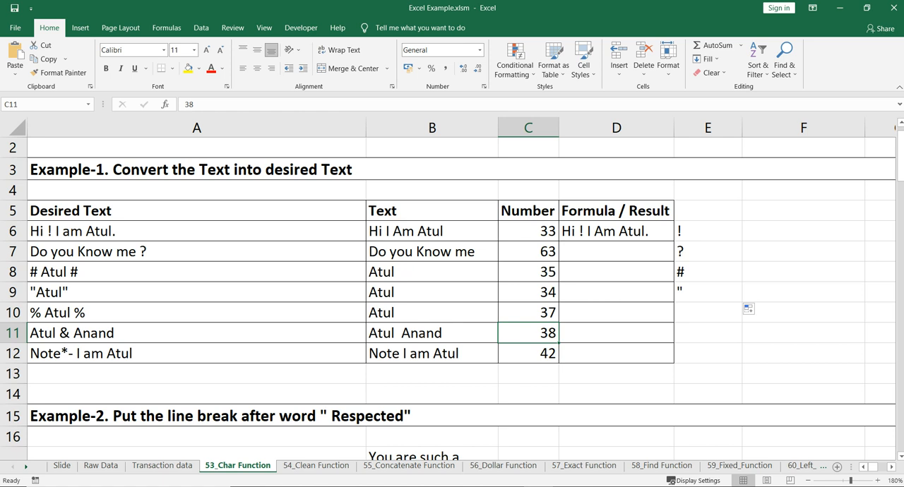
pyautogui.click(528, 354)
pyautogui.click(707, 292)
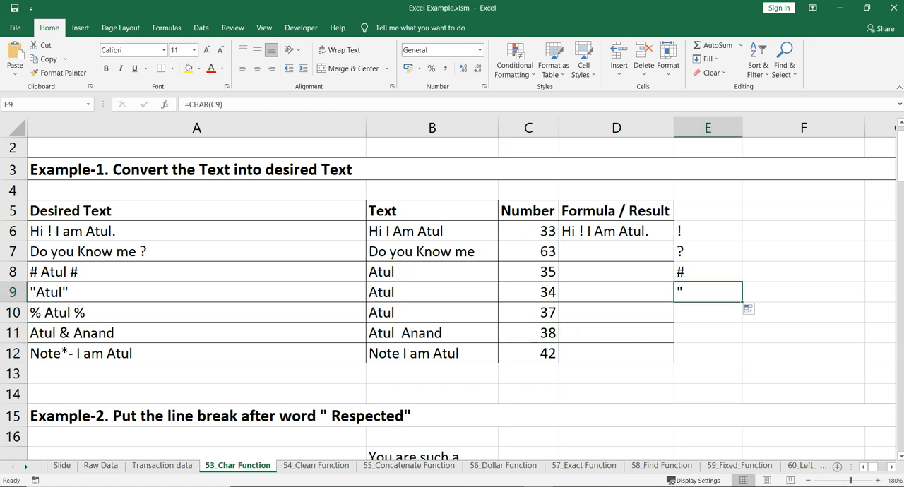
pyautogui.moveTo(741, 302); pyautogui.dragTo(741, 356)
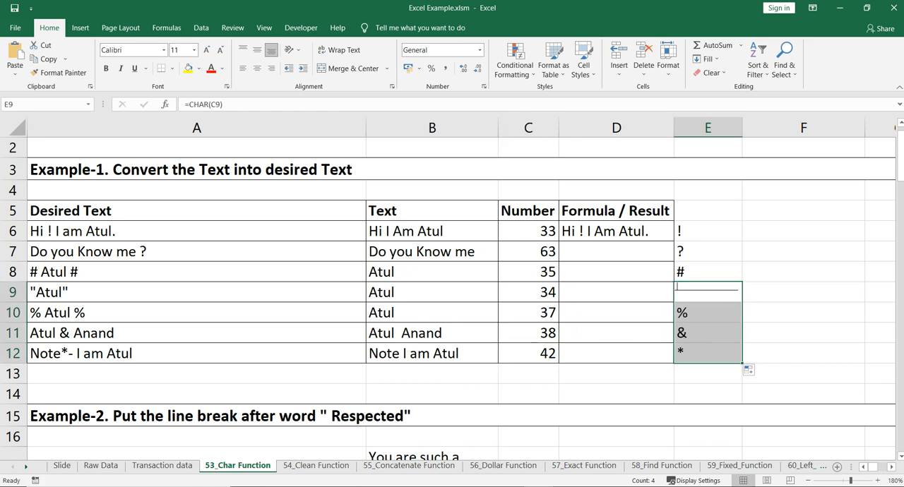
pyautogui.click(708, 353)
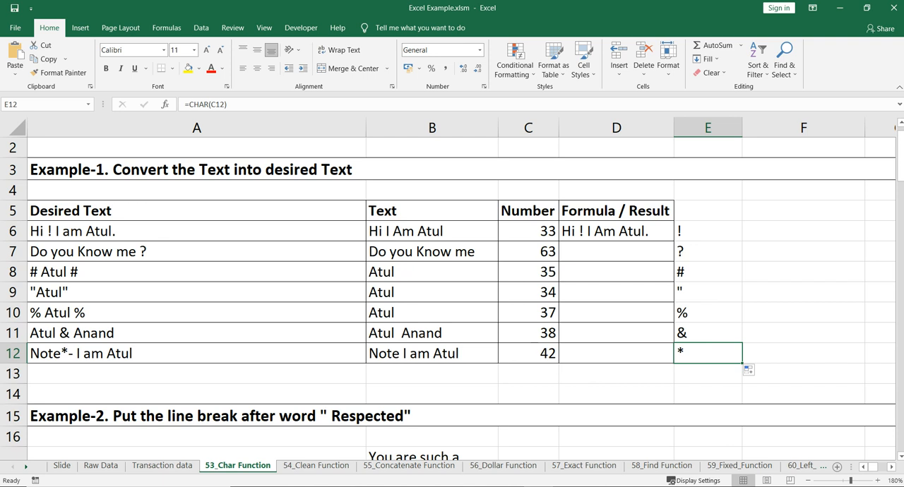
# Enter =CONCATENATE(B7," ",CHAR(C7)) in D7 and widen column D so the whole result fits.
pyautogui.click(615, 252)
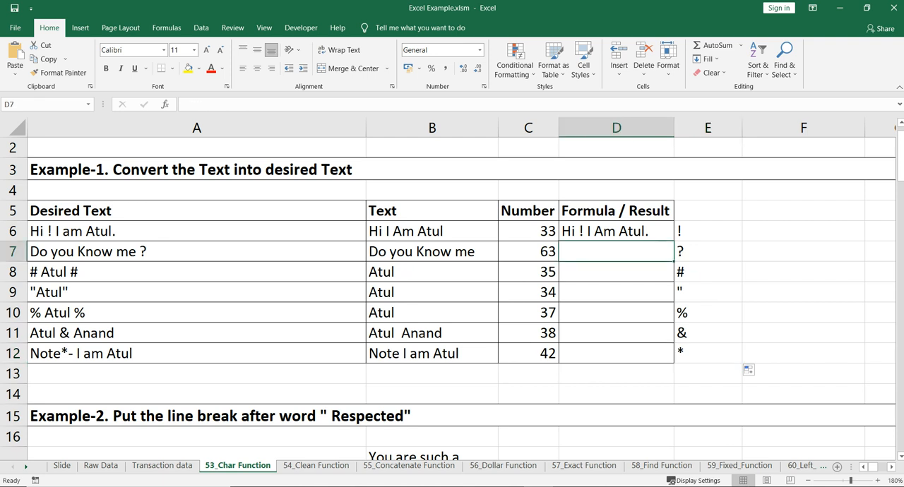
pyautogui.write('=c')
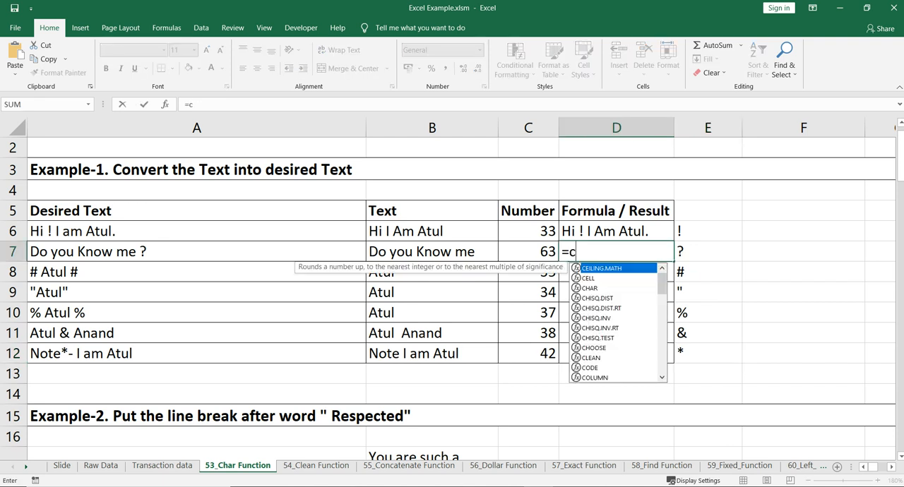
pyautogui.write('on')
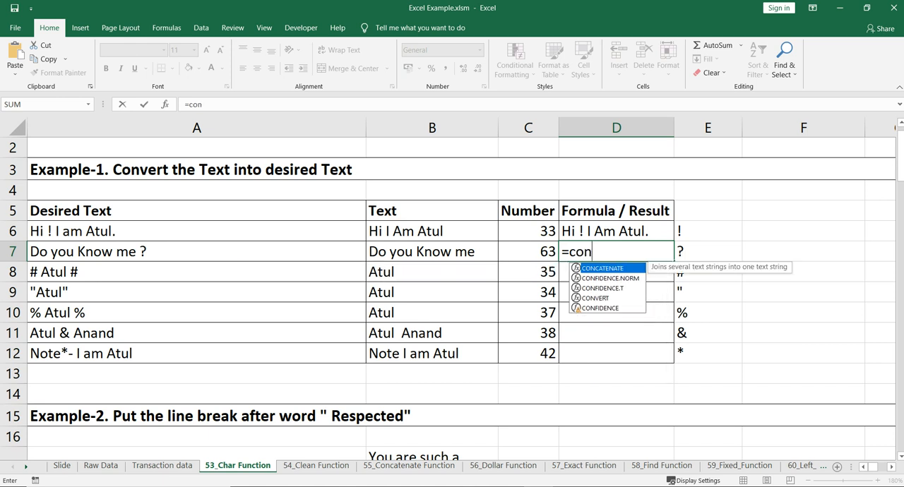
pyautogui.press('Tab')
pyautogui.click(432, 251)
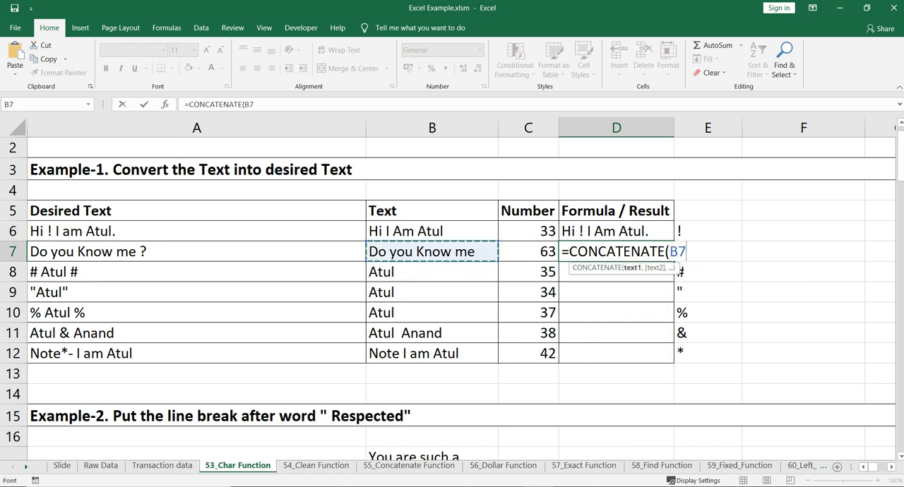
pyautogui.write(',')
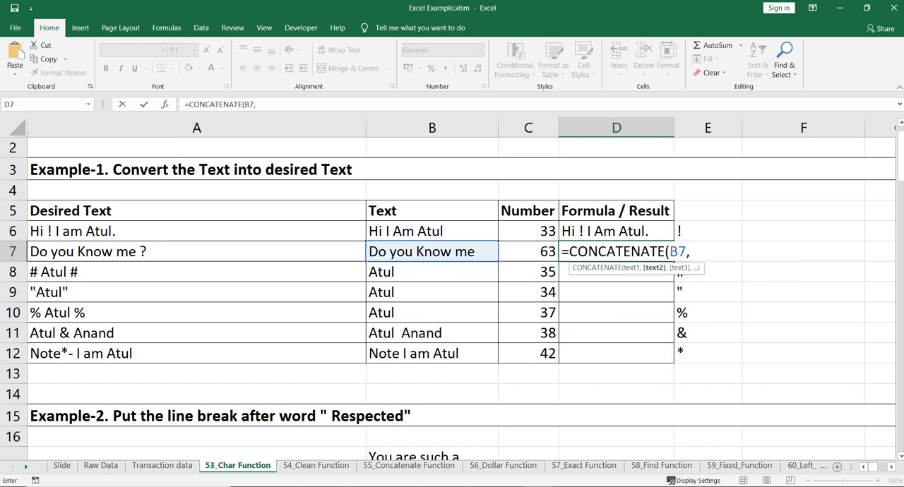
pyautogui.write('" ",cha')
pyautogui.press('Tab')
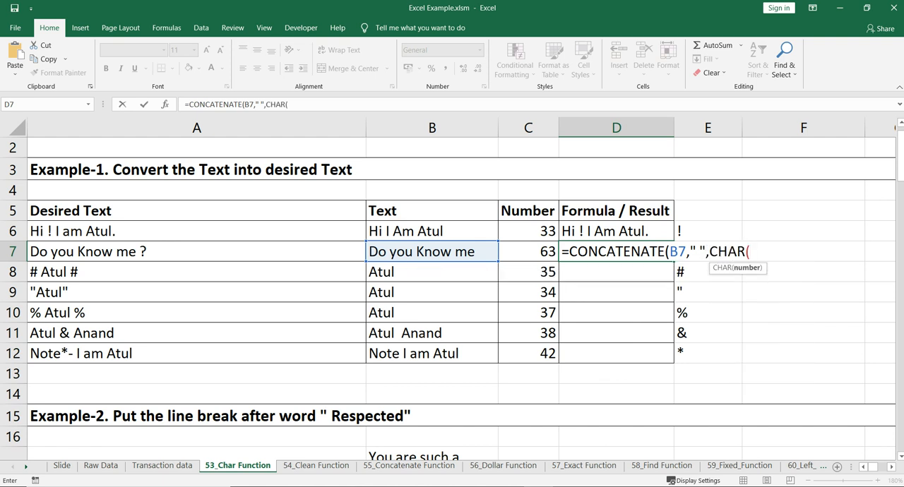
pyautogui.press('Left')
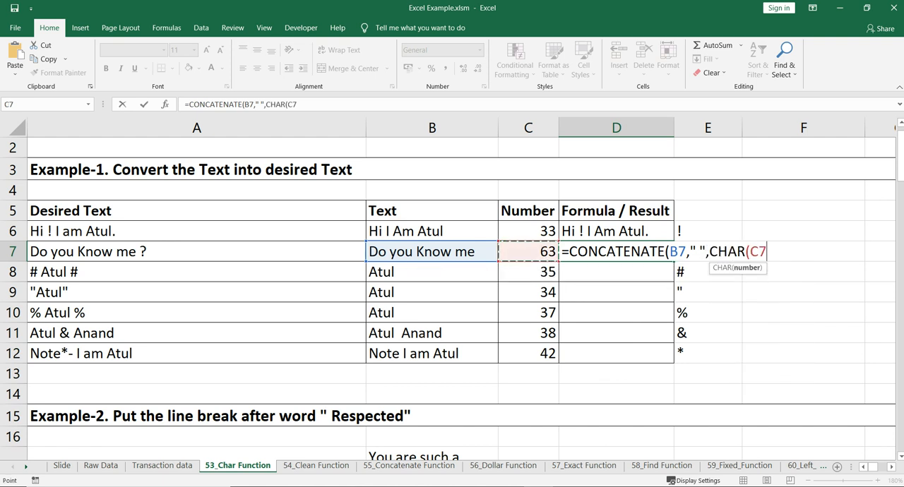
pyautogui.write('))')
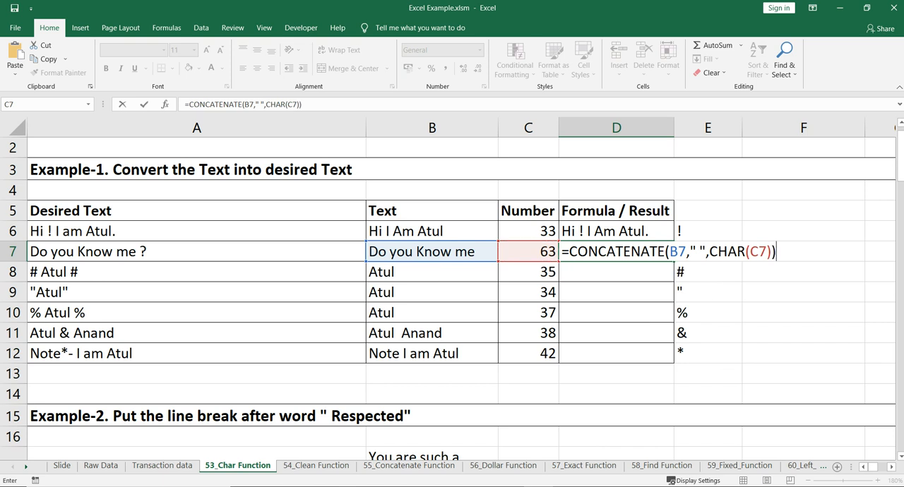
pyautogui.press('Return')
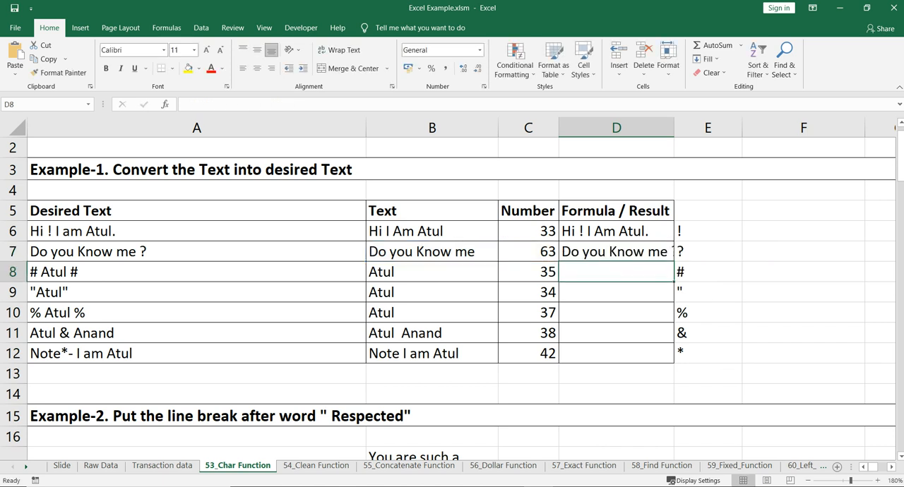
pyautogui.moveTo(673, 128); pyautogui.dragTo(693, 128)
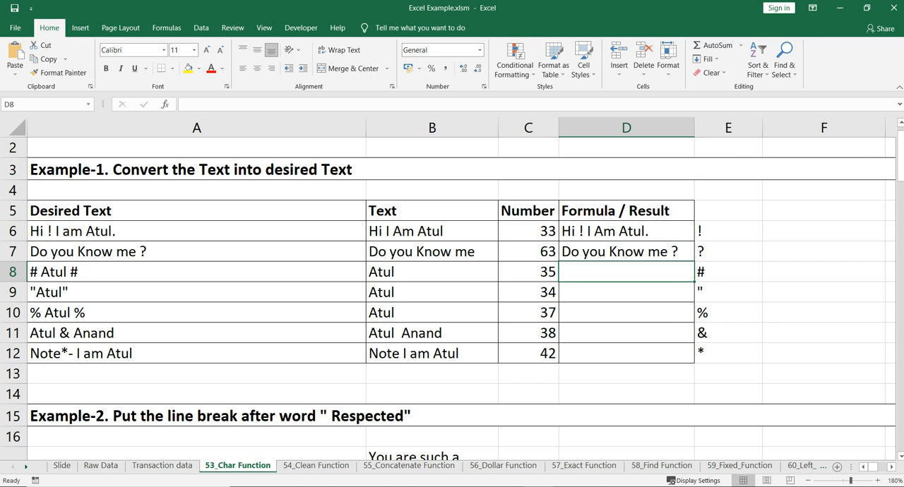
# Start a CONCATENATE formula in D8 with a space " " and CHAR(C8) as its first two arguments.
pyautogui.click(432, 272)
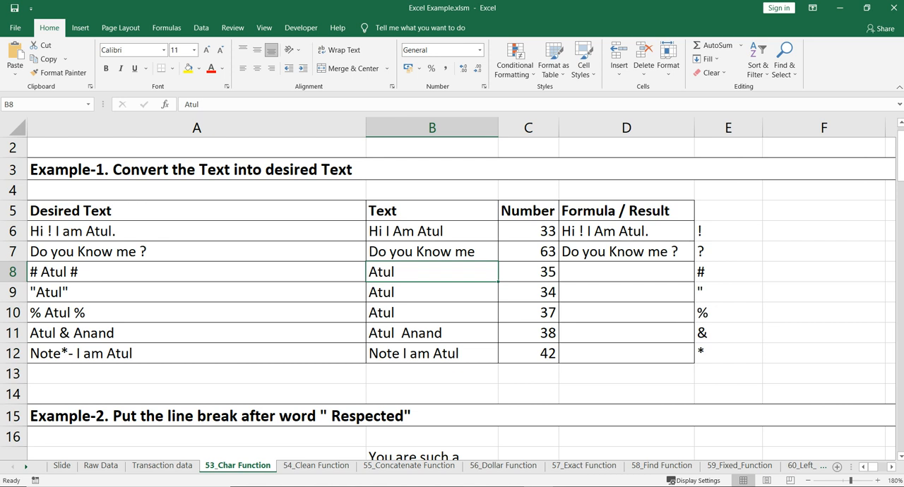
pyautogui.press('Right')
pyautogui.press('Right')
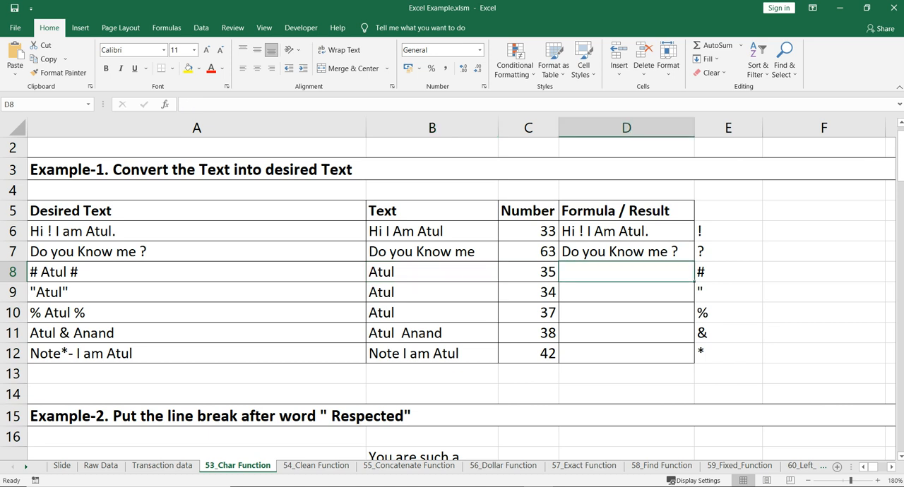
pyautogui.write('=coNCATENATE(')
pyautogui.press('Tab')
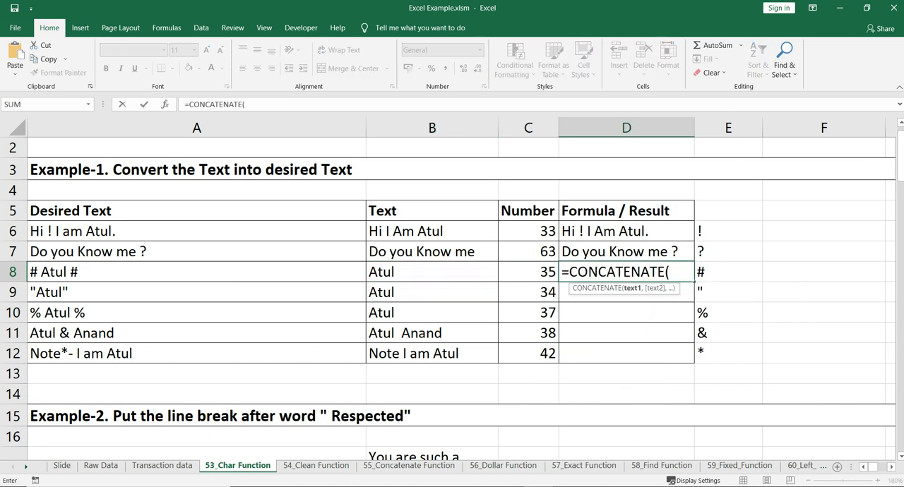
pyautogui.write('" ",')
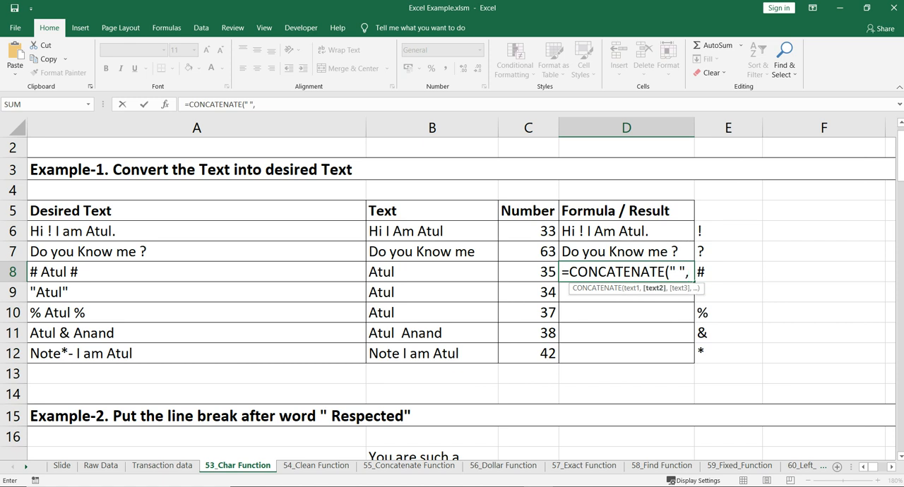
pyautogui.write('ch')
pyautogui.press('Tab')
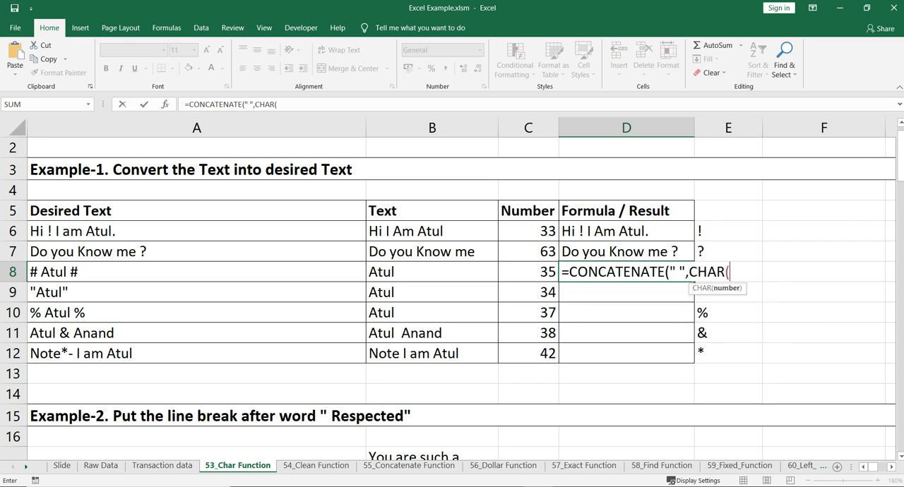
pyautogui.press('Left')
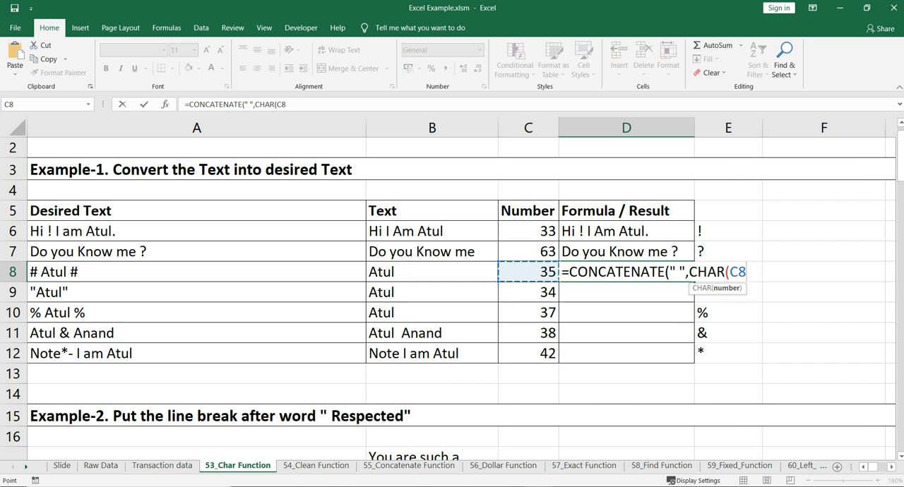
pyautogui.write('),')
# Complete the D8 formula with B8, a space " " and CHAR(C8) as the remaining arguments.
pyautogui.press('Left')
pyautogui.press('Left')
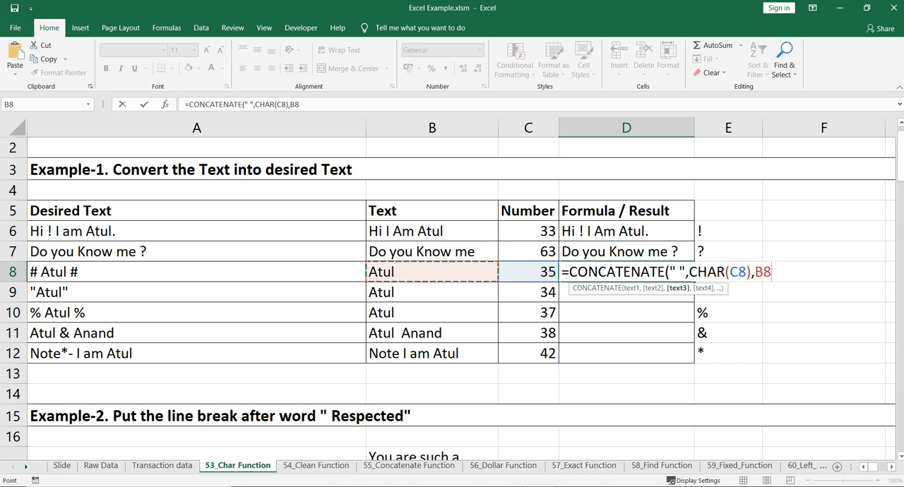
pyautogui.write(',')
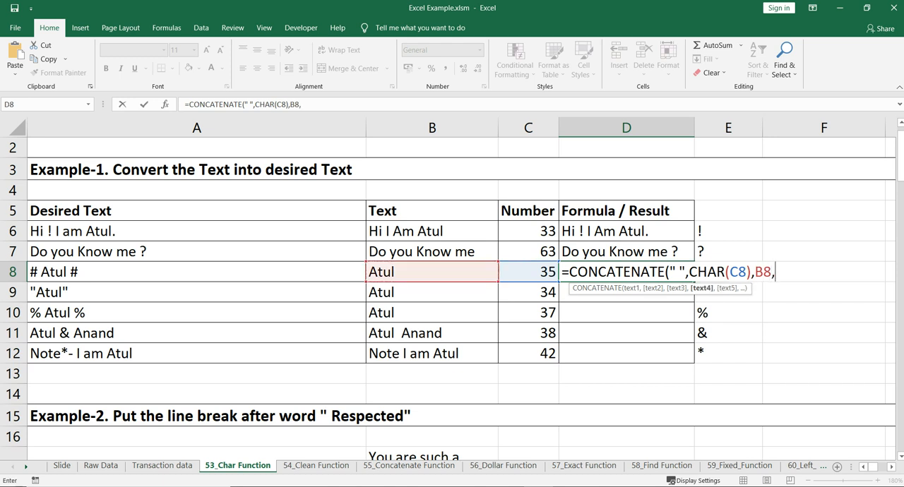
pyautogui.write('" ",ch')
pyautogui.press('Tab')
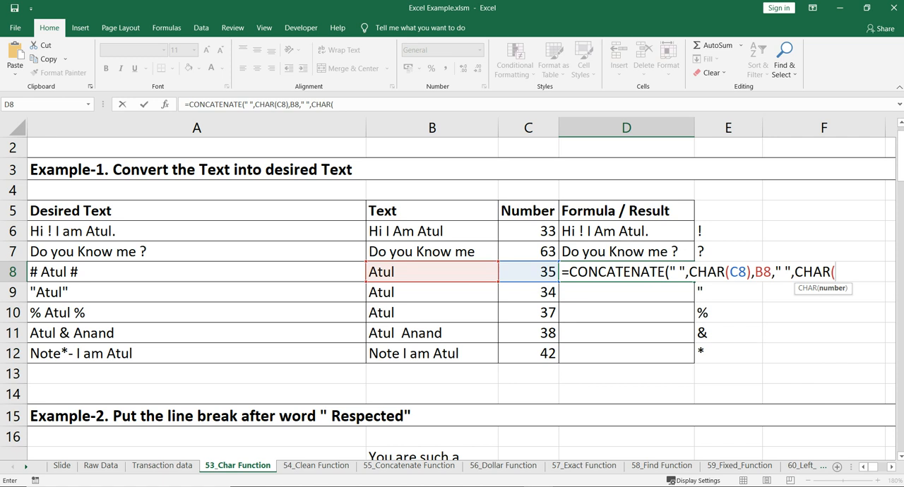
pyautogui.press('Left')
pyautogui.write('))')
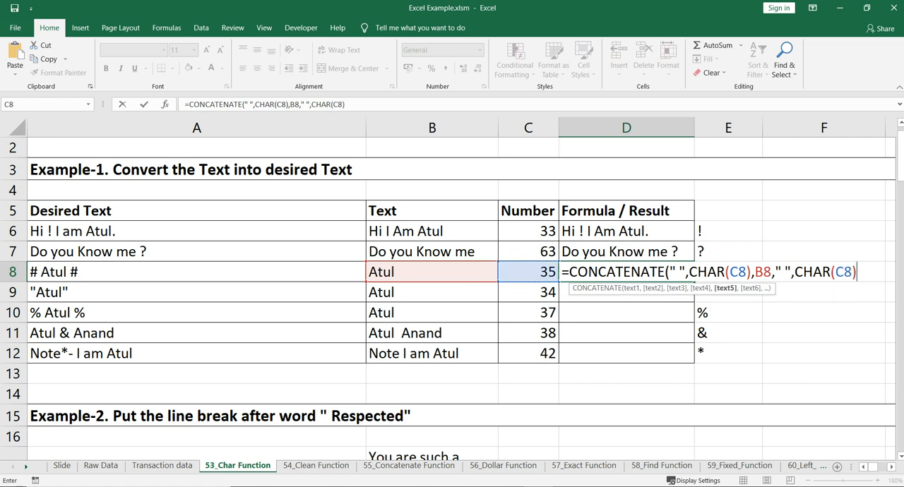
pyautogui.press('Return')
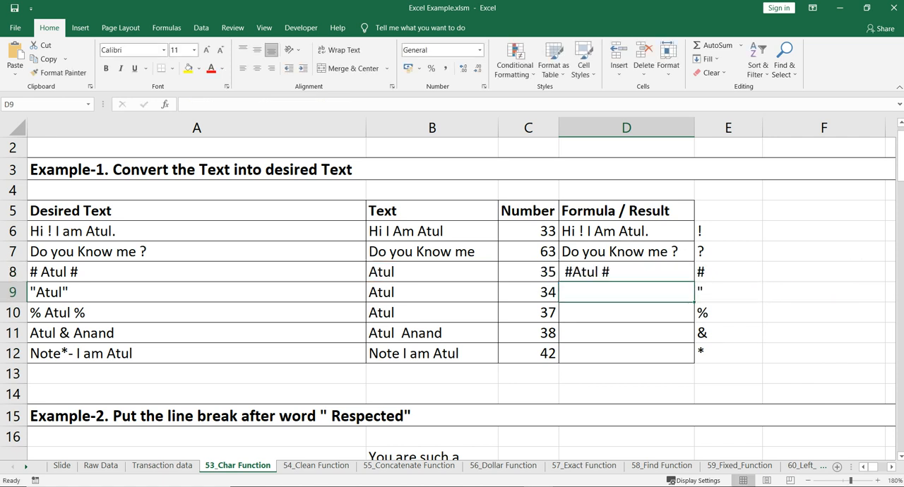
# Remove the leading space argument " " from the CONCATENATE formula in D8.
pyautogui.press('Up')
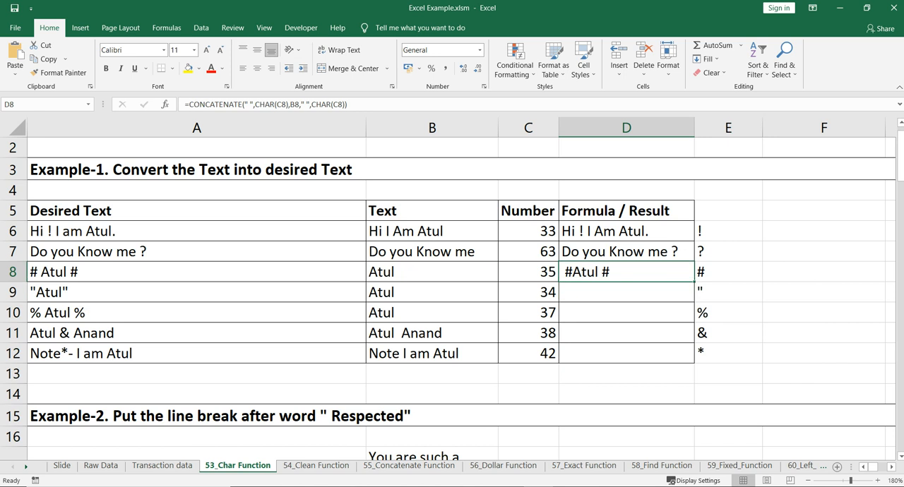
pyautogui.click(254, 105)
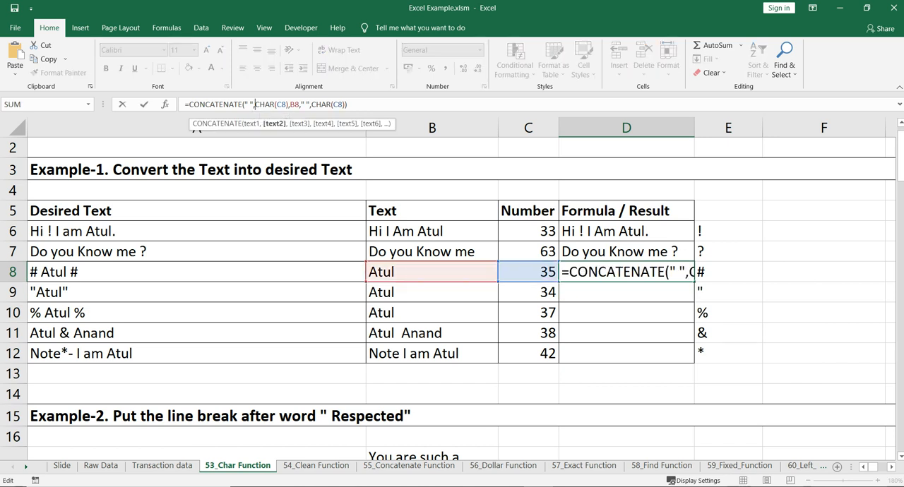
pyautogui.press('BackSpace')
pyautogui.press('BackSpace')
pyautogui.press('BackSpace')
pyautogui.press('BackSpace')
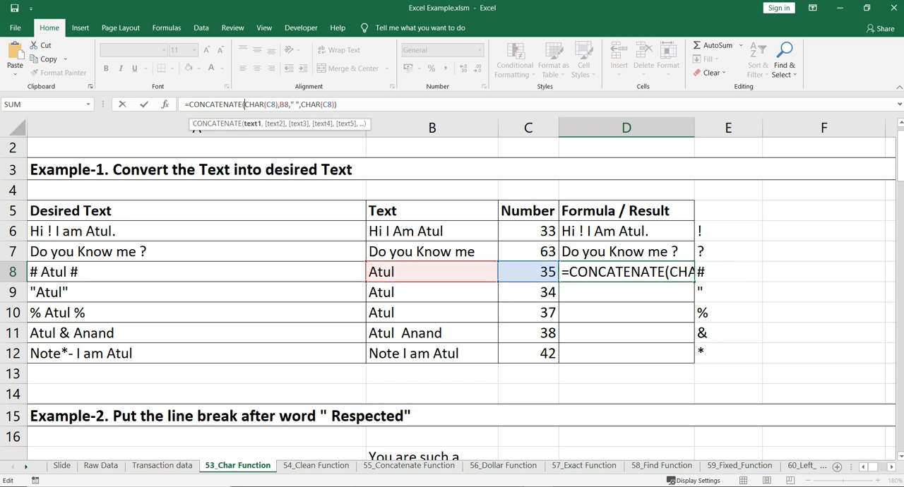
# Insert a space argument " " between CHAR(C8) and B8 in the D8 formula and reselect D8.
pyautogui.press('Right')
pyautogui.press('Right')
pyautogui.press('Right')
pyautogui.press('Right')
pyautogui.press('Right')
pyautogui.press('Right')
pyautogui.press('Right')
pyautogui.press('Right')
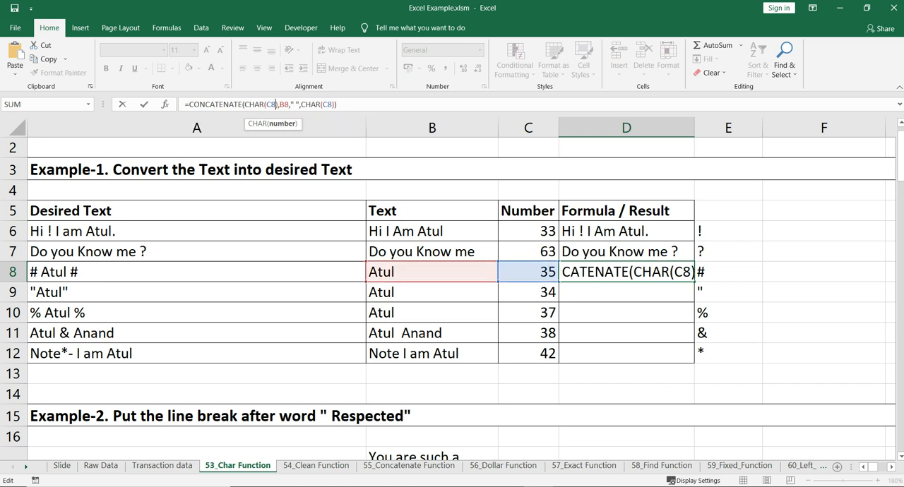
pyautogui.press('Right')
pyautogui.press('Right')
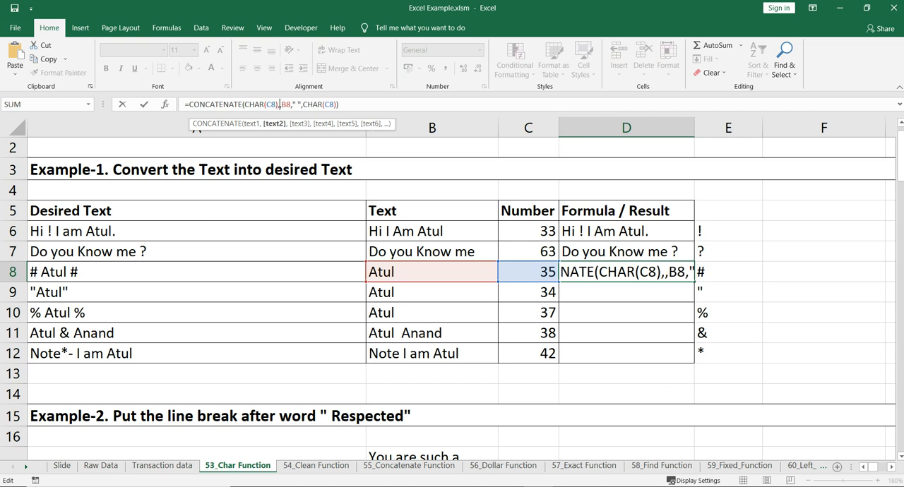
pyautogui.write('" "')
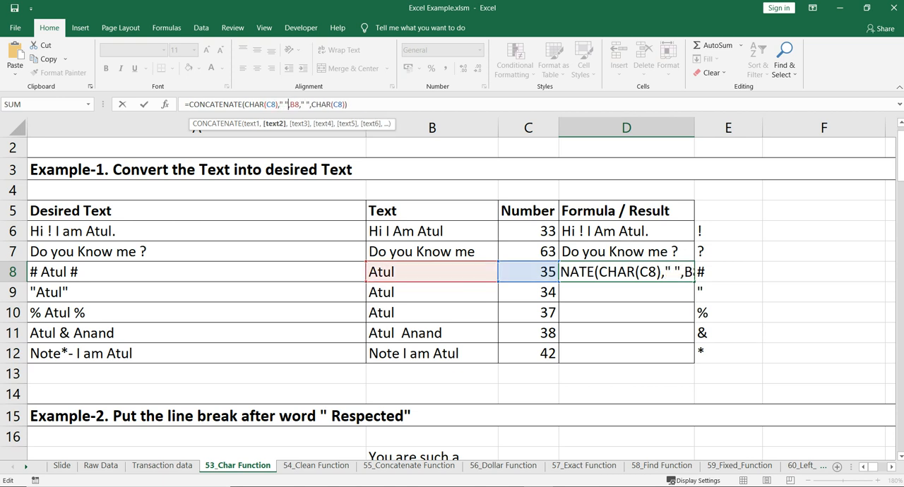
pyautogui.press('Return')
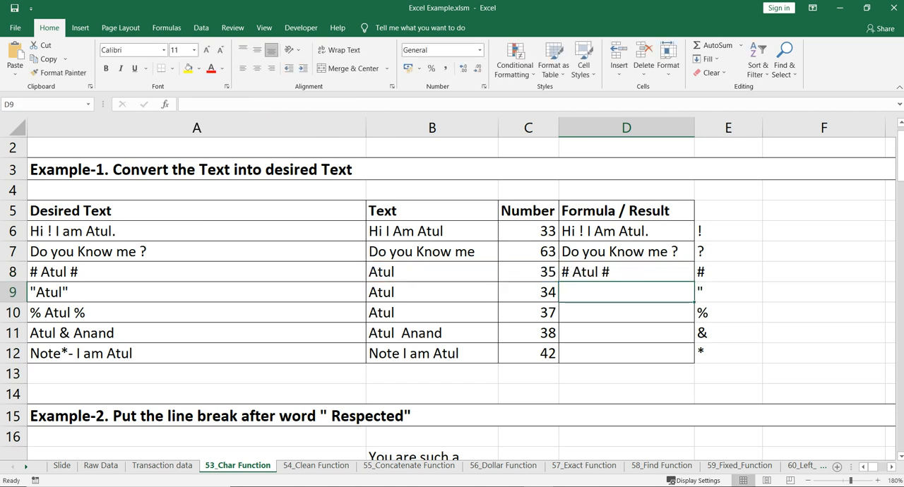
pyautogui.press('Up')
pyautogui.press('Down')
pyautogui.press('Up')
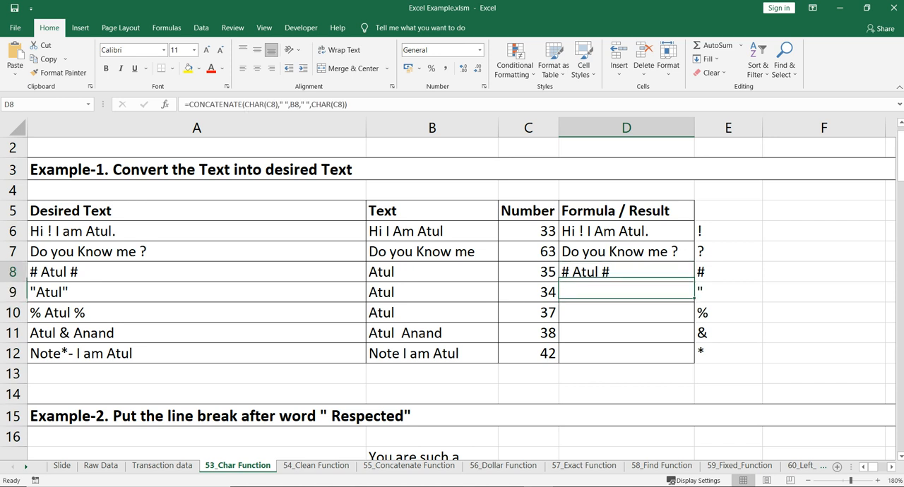
# Copy the D8 formula down to D9 and delete the " " text between CHAR(C9) and B9.
pyautogui.moveTo(694, 281); pyautogui.dragTo(694, 300)
pyautogui.press('Down')
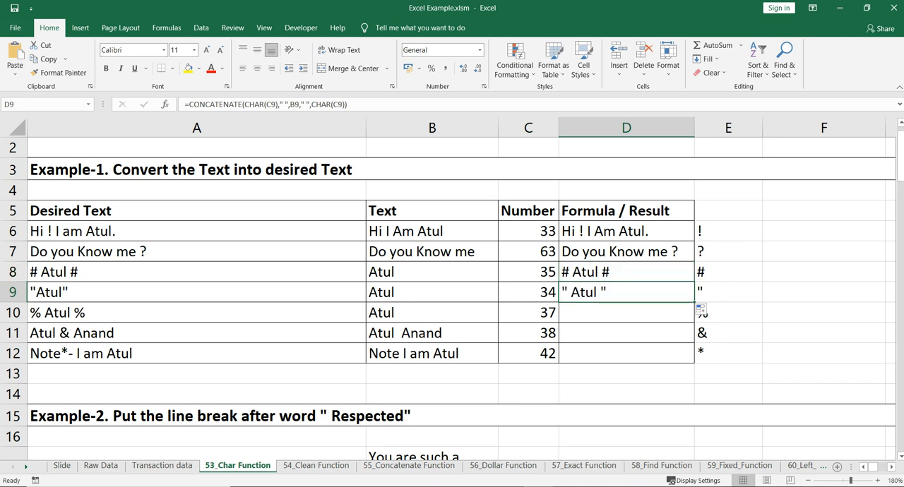
pyautogui.press('F2')
pyautogui.press('BackSpace')
pyautogui.press('BackSpace')
pyautogui.press('BackSpace')
pyautogui.press('BackSpace')
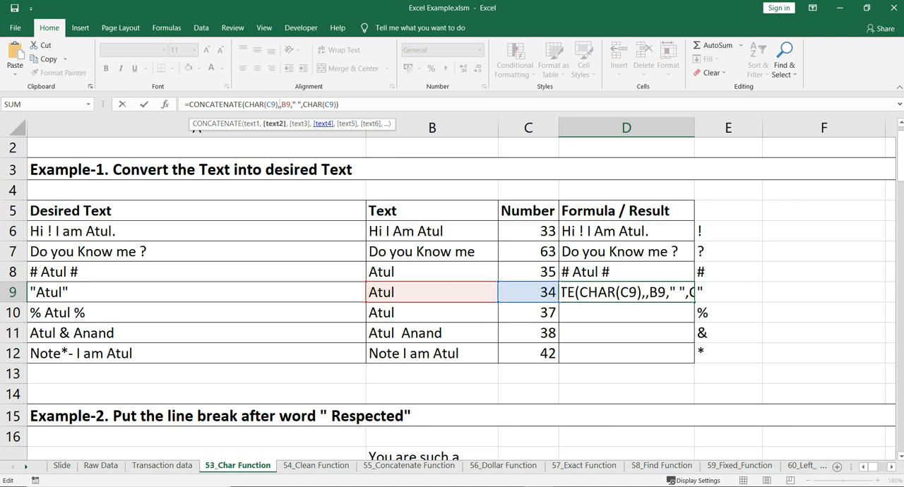
# Remove the remaining space argument and surplus commas so that D9 reads =CONCATENATE(CHAR(C9),B9,CHAR(C9)).
pyautogui.press('Right')
pyautogui.press('Right')
pyautogui.press('Right')
pyautogui.press('Right')
pyautogui.press('Right')
pyautogui.press('Right')
pyautogui.press('Right')
pyautogui.press('BackSpace')
pyautogui.press('BackSpace')
pyautogui.press('BackSpace')
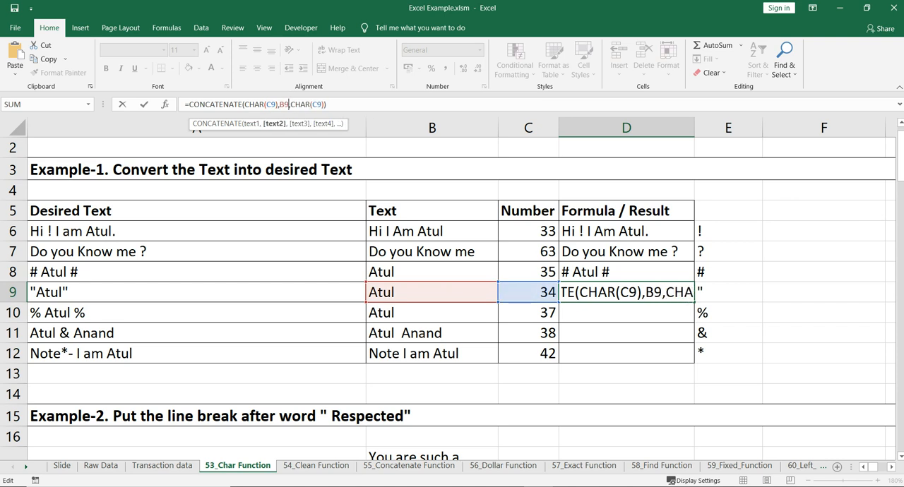
pyautogui.press('Delete')
pyautogui.press('Return')
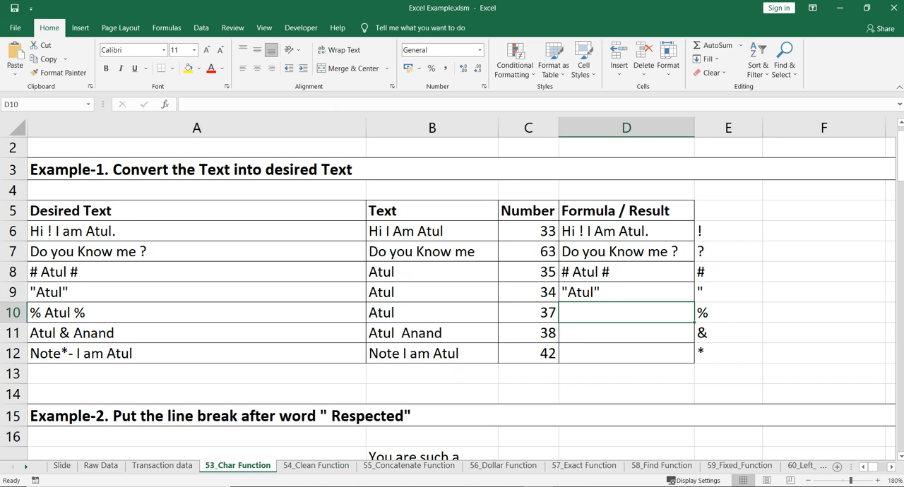
# Copy the D9 formula into D10.
pyautogui.press('Up')
pyautogui.hotkey('ctrl', 'c')
pyautogui.press('Down')
pyautogui.hotkey('ctrl', 'v')
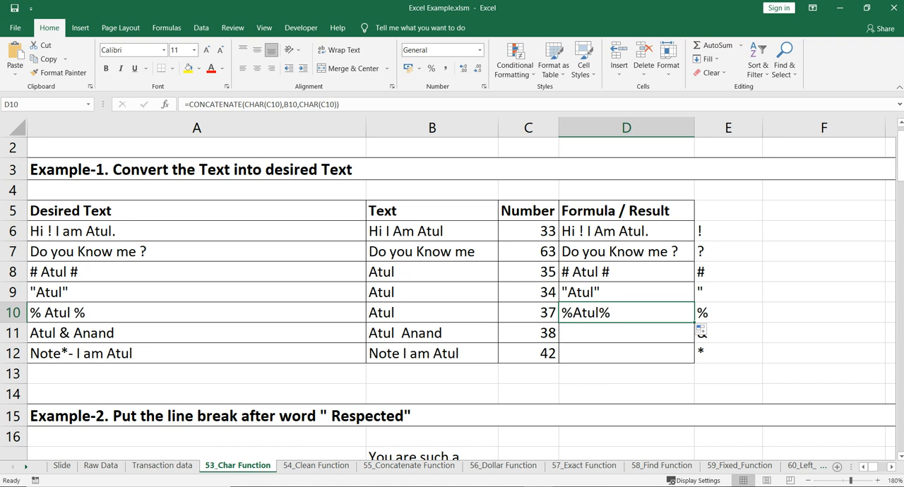
# Clear the existing numbers and CHAR formulas below the Number and Formula headers in columns U and V.
pyautogui.click(823, 292)
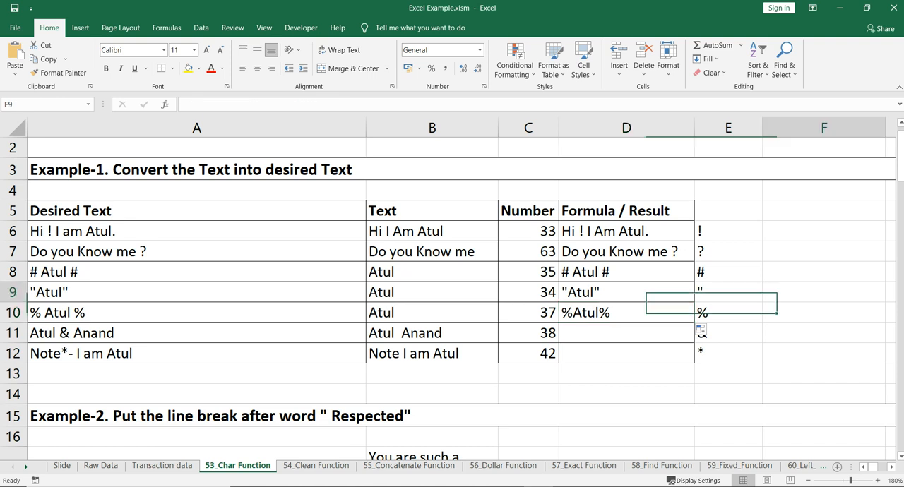
pyautogui.hscroll(10, 455, 289)
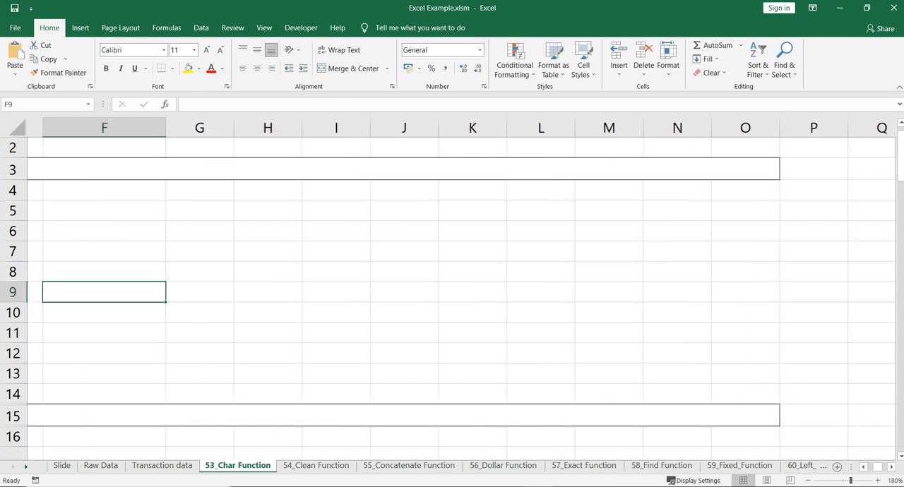
pyautogui.hscroll(1, 455, 289)
pyautogui.moveTo(538, 128); pyautogui.dragTo(632, 128)
pyautogui.click(606, 252)
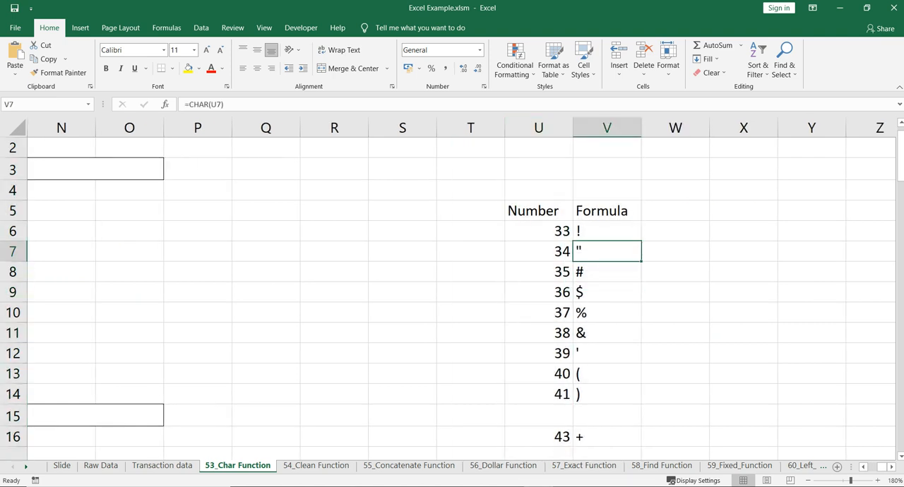
pyautogui.click(538, 231)
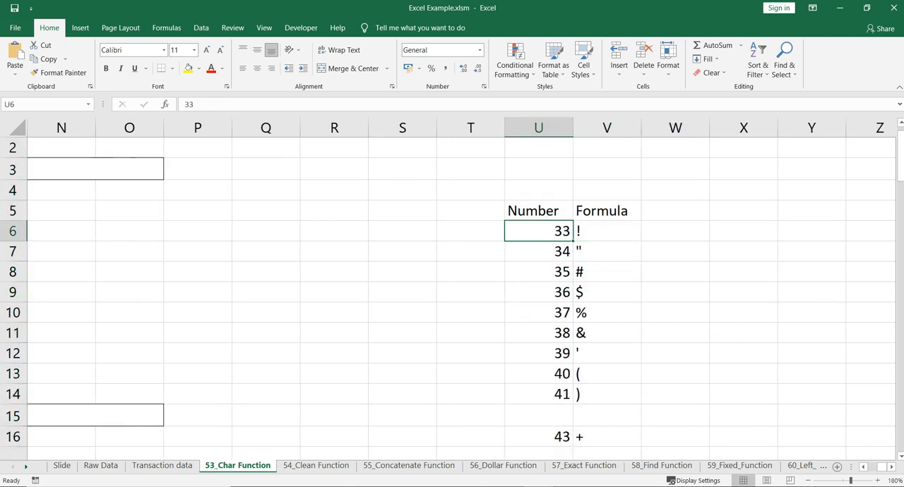
pyautogui.hotkey('ctrl', 'shift', 'Down')
pyautogui.hotkey('ctrl', 'shift', 'Right')
pyautogui.hotkey('ctrl', 'shift', 'Down')
pyautogui.hotkey('ctrl', 'shift', 'Down')
pyautogui.hotkey('ctrl', 'shift', 'Down')
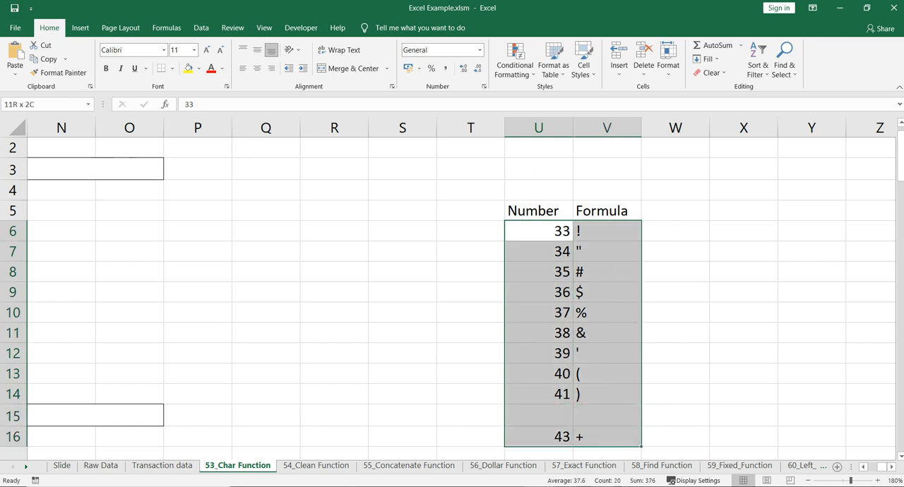
pyautogui.press('Delete')
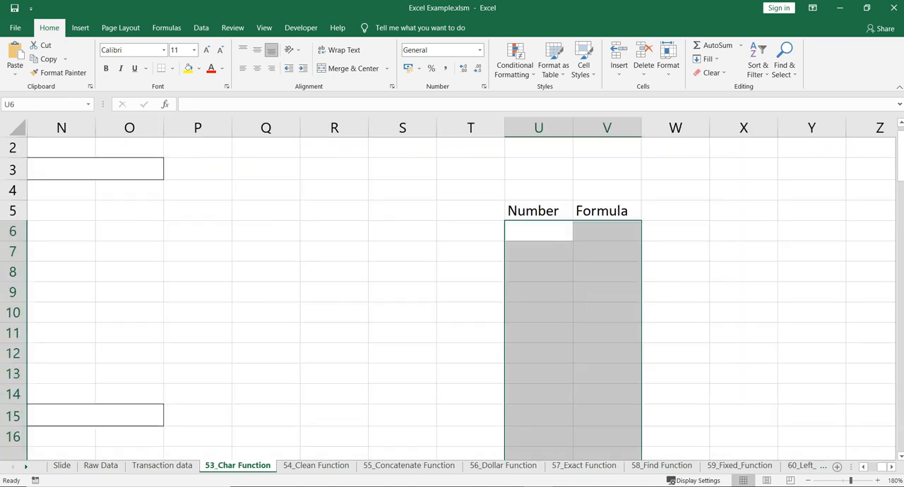
# Enter 1 in U6 as the first value of the Number column.
pyautogui.press('Up')
pyautogui.press('Down')
pyautogui.write('1')
pyautogui.press('Return')
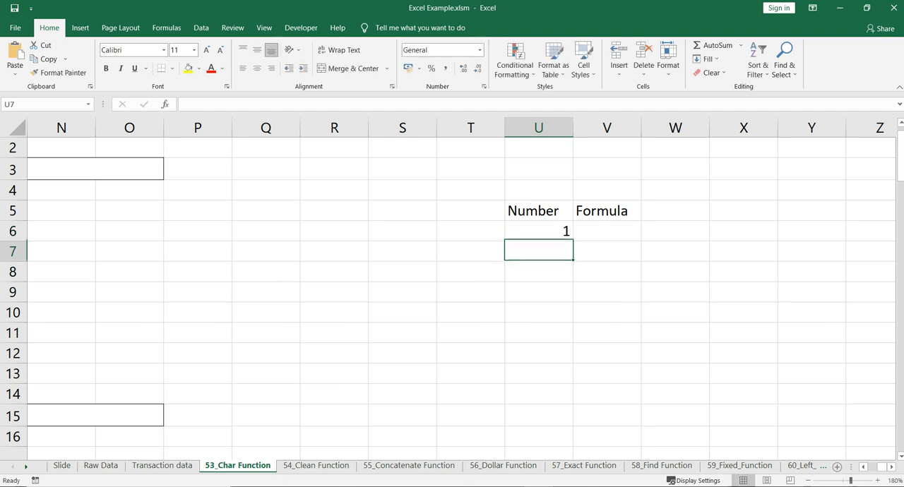
# Enter =U6+1 in U7 and fill the formula down to U14.
pyautogui.write('=')
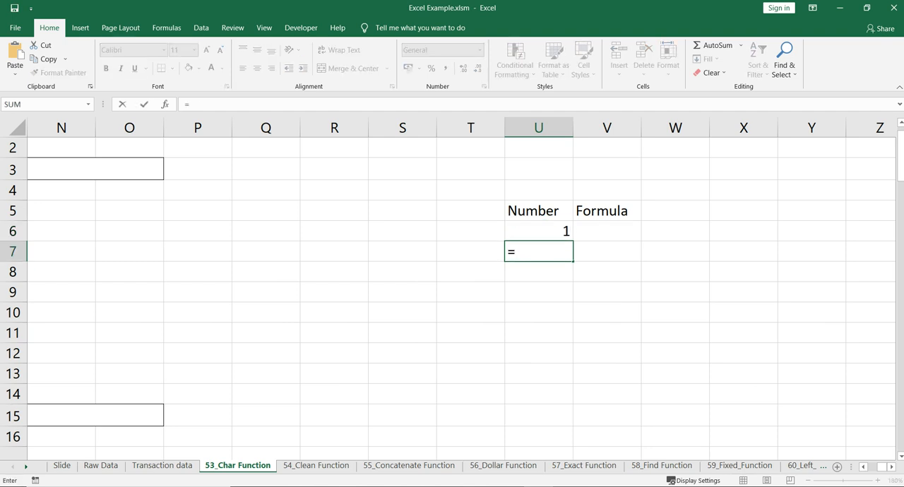
pyautogui.press('Up')
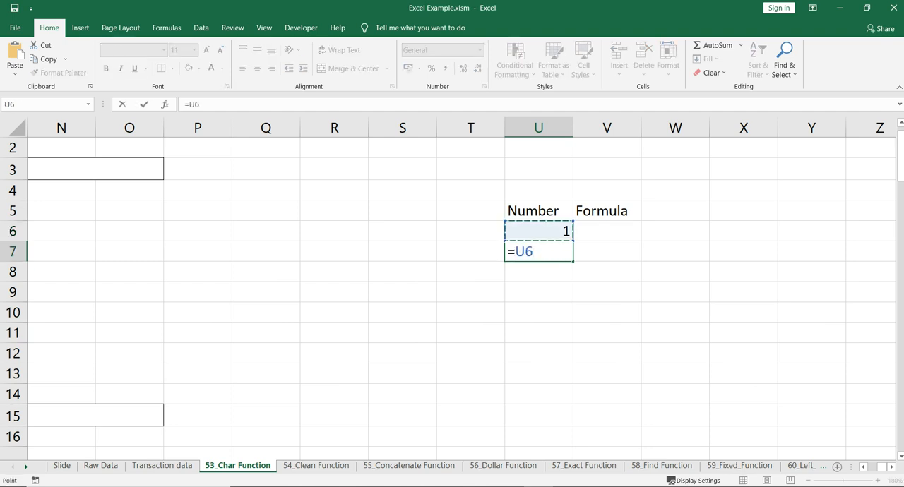
pyautogui.write('+1')
pyautogui.hotkey('ctrl', 'Return')
pyautogui.press('Return')
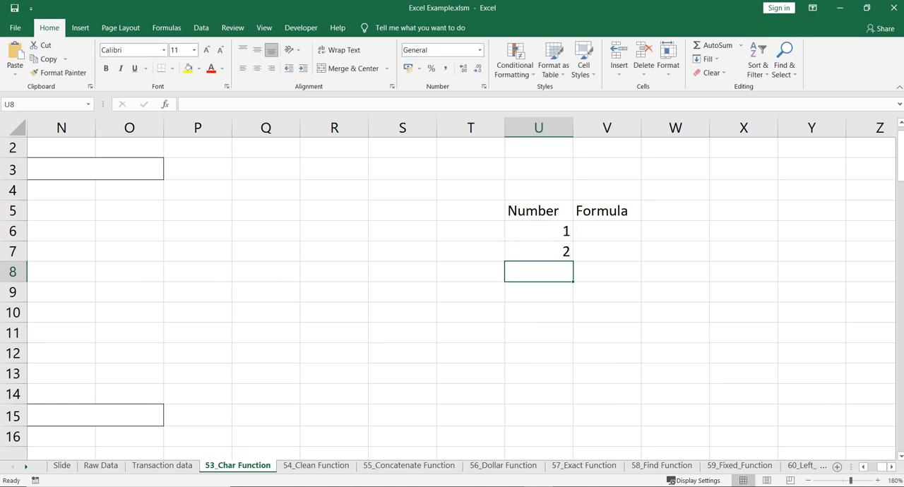
pyautogui.press('Up')
pyautogui.moveTo(573, 261); pyautogui.dragTo(573, 402)
# Enter the formula =CHAR(U6) in V6.
pyautogui.click(606, 231)
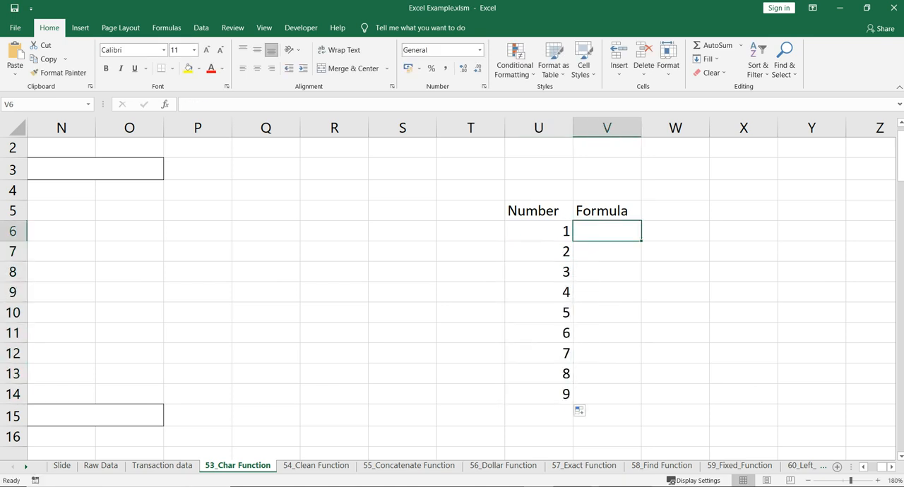
pyautogui.write('=c')
pyautogui.press('Tab')
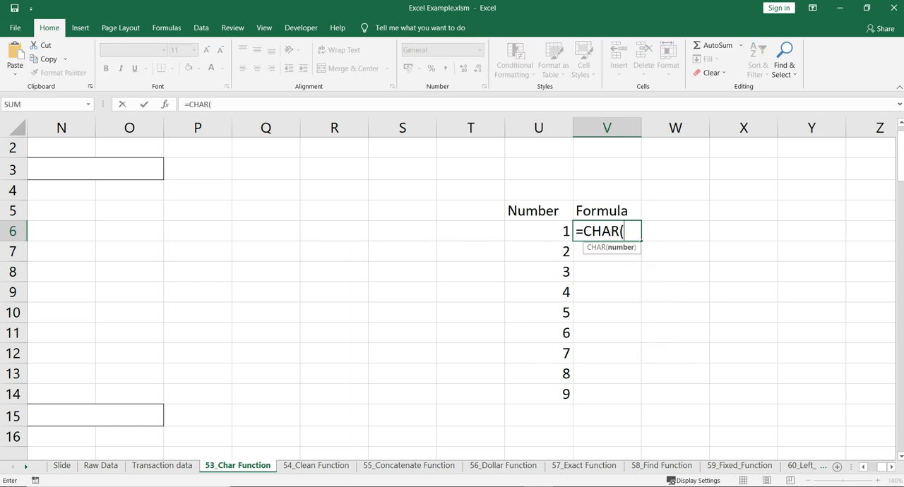
pyautogui.press('Left')
pyautogui.write(')')
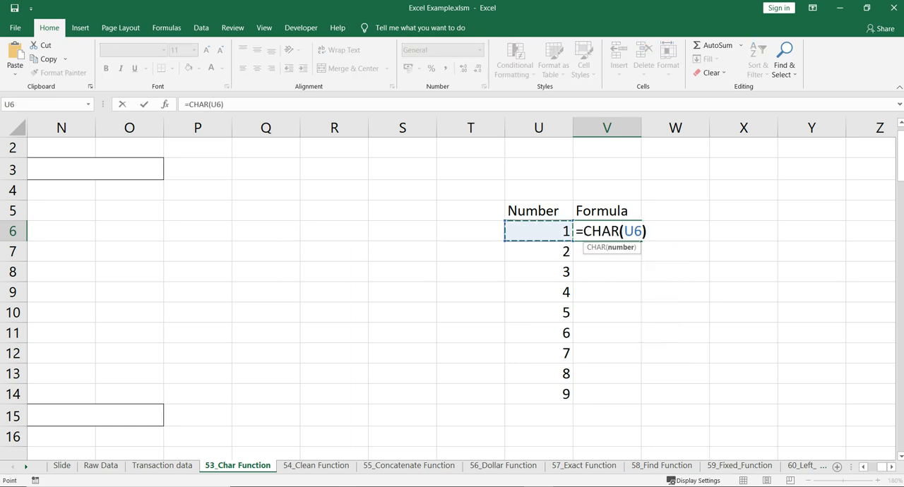
pyautogui.press('Return')
# Fill the CHAR formula from V6 down to V14.
pyautogui.click(538, 231)
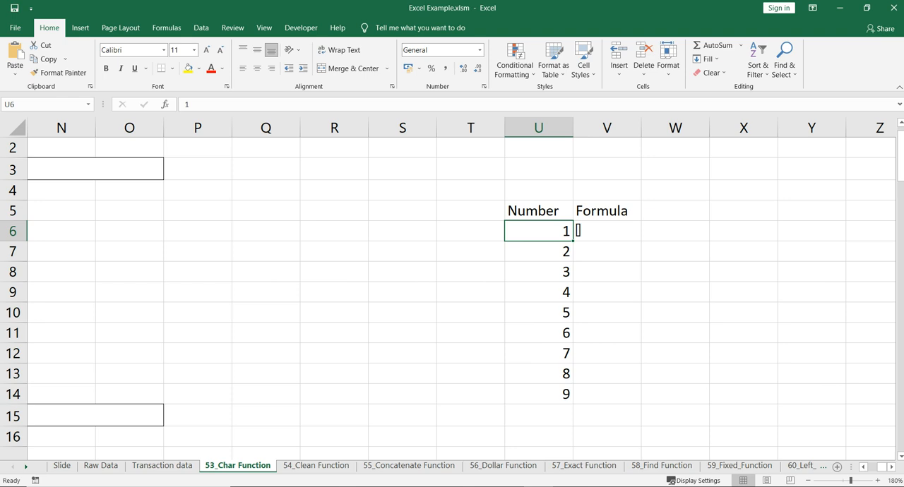
pyautogui.click(607, 232)
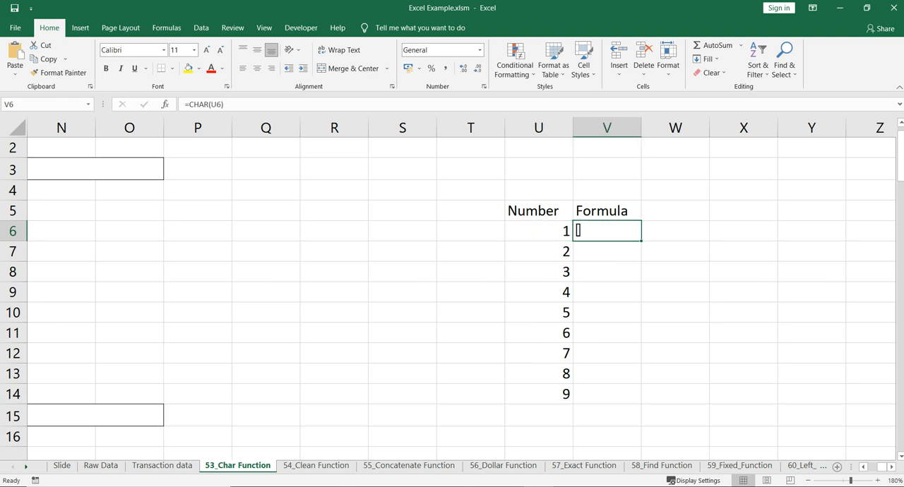
pyautogui.moveTo(641, 241); pyautogui.dragTo(639, 398)
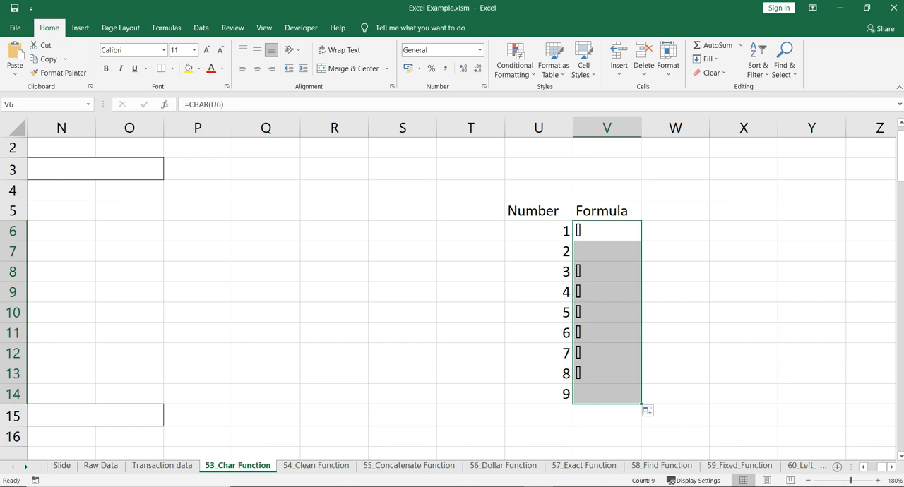
pyautogui.click(538, 252)
pyautogui.click(607, 272)
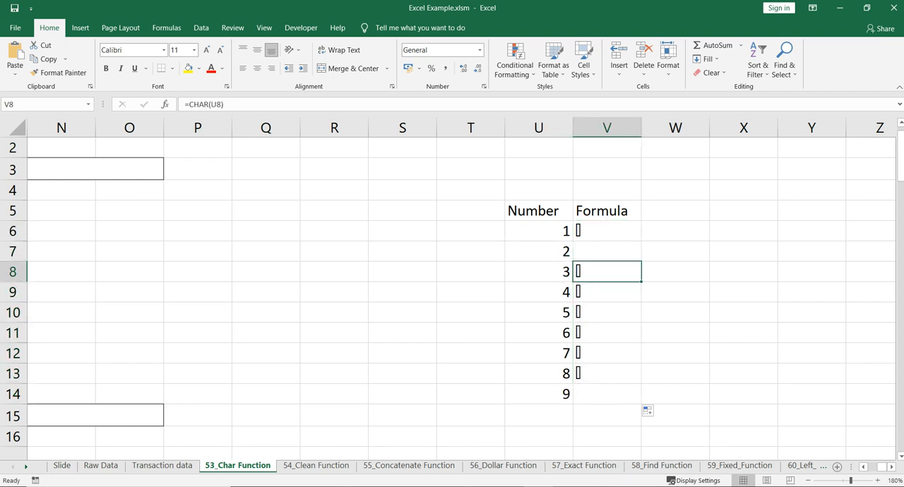
# Fill the number and CHAR formulas in U13:V13 down to row 141.
pyautogui.scroll(-3, 606, 272)
pyautogui.scroll(-1, 607, 272)
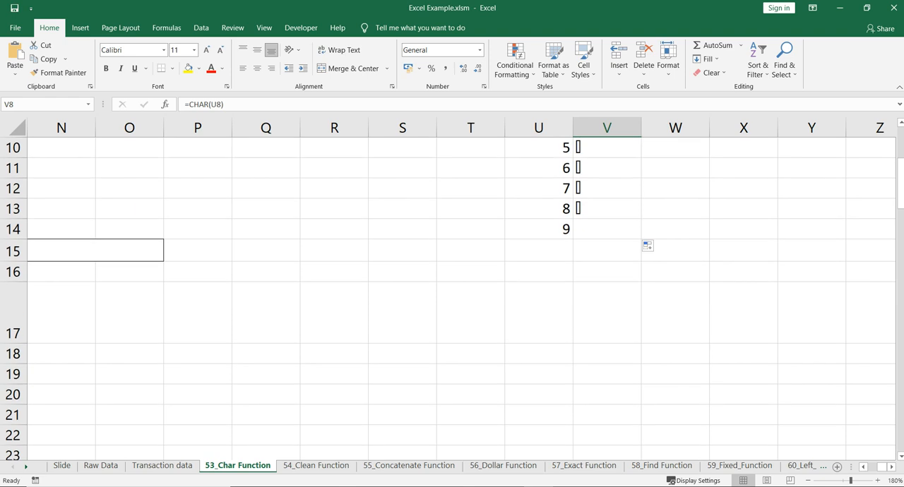
pyautogui.click(538, 230)
pyautogui.moveTo(539, 209); pyautogui.dragTo(639, 443)
pyautogui.hotkey('ctrl', 'd')
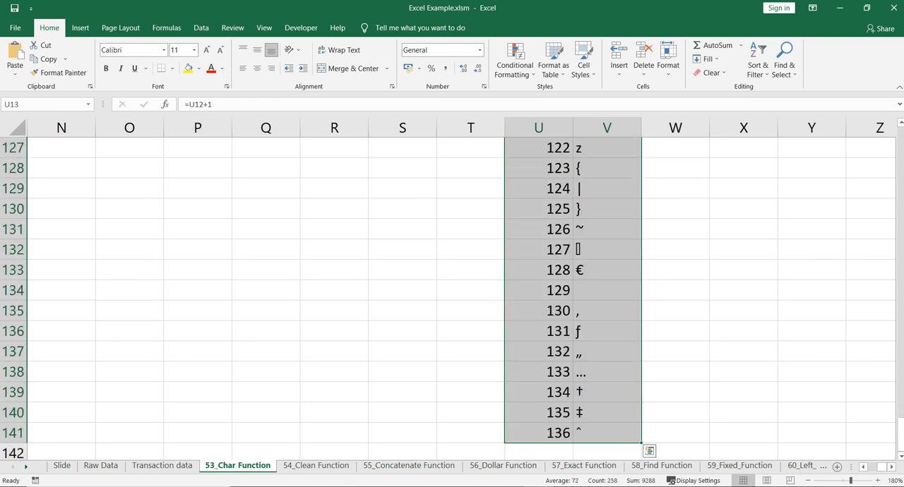
# Review the generated character list from row 141 back up to its first rows.
pyautogui.scroll(5, 452, 297)
pyautogui.scroll(3, 452, 296)
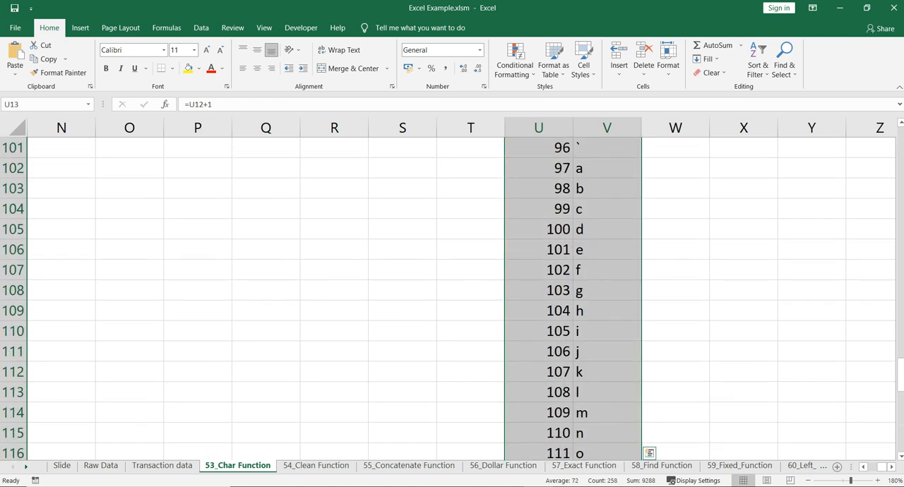
pyautogui.scroll(7, 452, 296)
pyautogui.press('ctrl')
pyautogui.moveTo(538, 230); pyautogui.dragTo(607, 290)
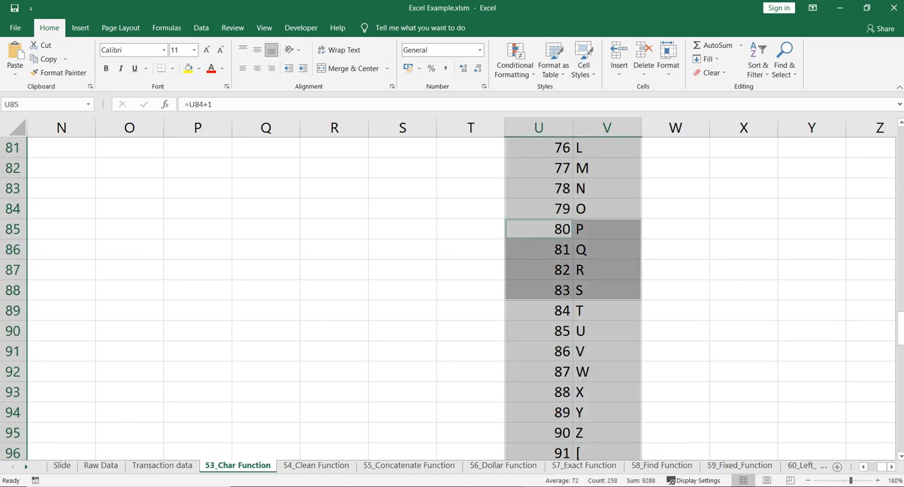
pyautogui.click(539, 250)
pyautogui.scroll(12, 539, 250)
pyautogui.scroll(14, 452, 296)
pyautogui.scroll(-3, 451, 296)
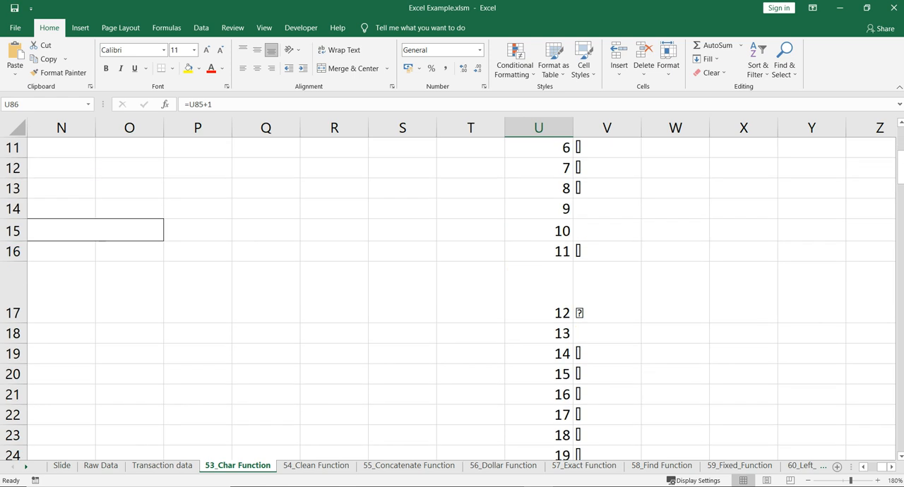
# Examine the CHAR results in column V for numbers 12 through 33.
pyautogui.scroll(-2, 452, 296)
pyautogui.click(607, 168)
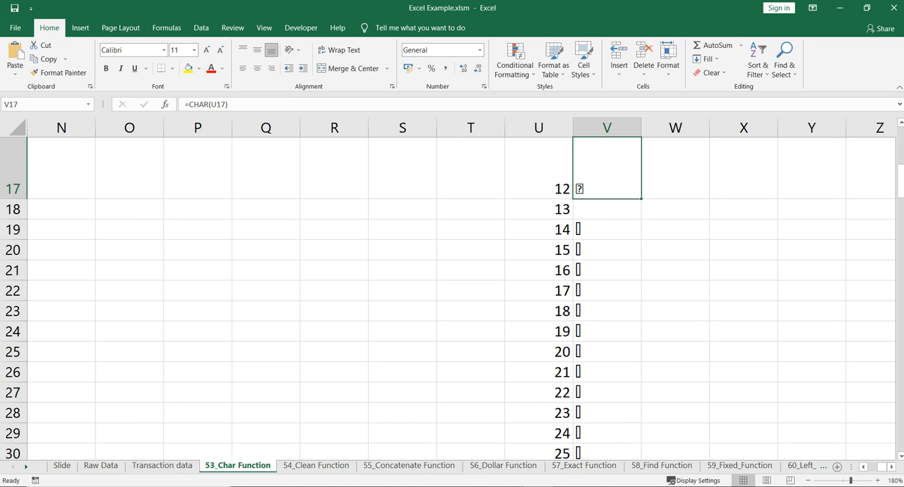
pyautogui.click(538, 169)
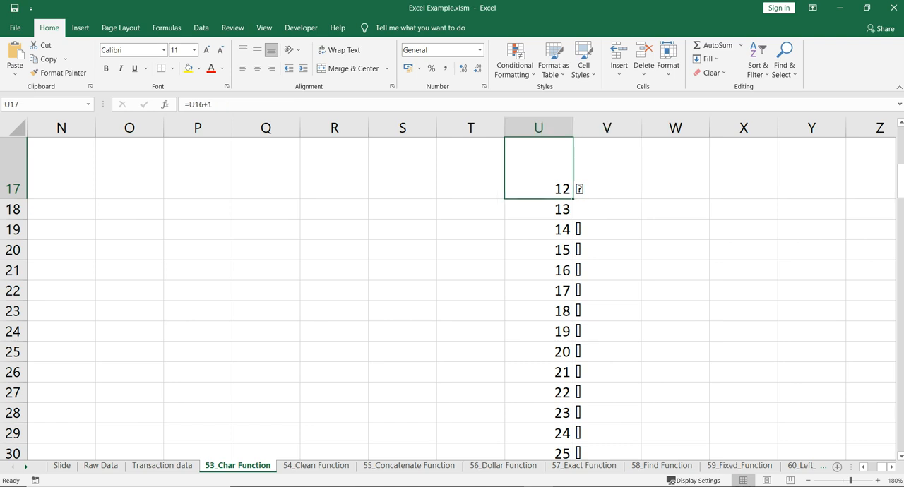
pyautogui.scroll(-2, 452, 296)
pyautogui.moveTo(606, 167); pyautogui.dragTo(606, 310)
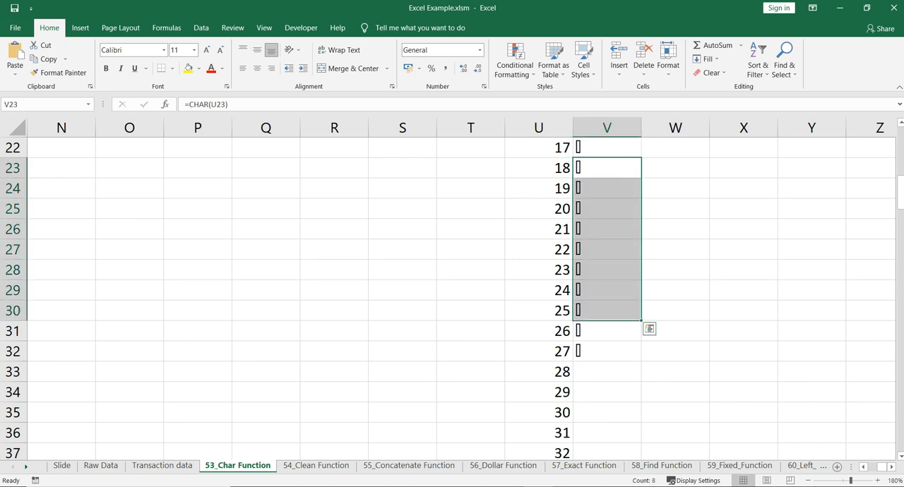
pyautogui.scroll(-3, 606, 310)
pyautogui.scroll(-1, 606, 310)
pyautogui.click(606, 249)
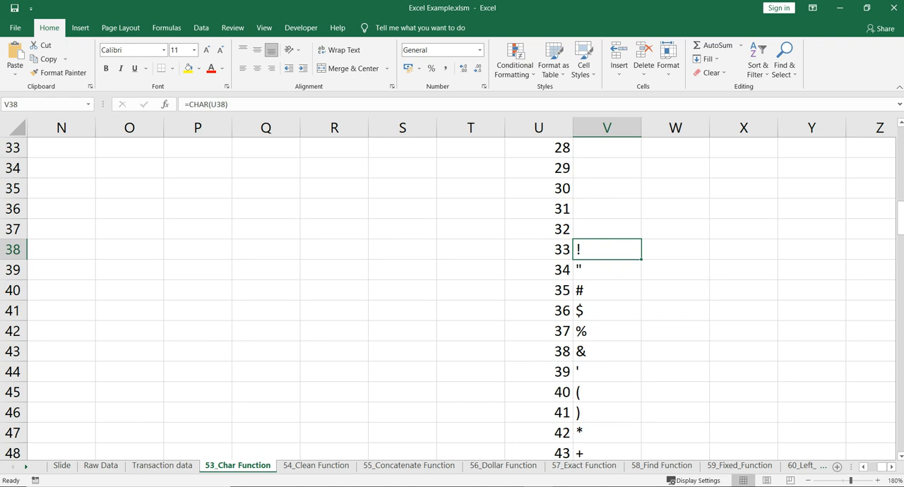
# Compare the numbers 33 to 36 in column U with their symbols in column V.
pyautogui.scroll(2, 447, 298)
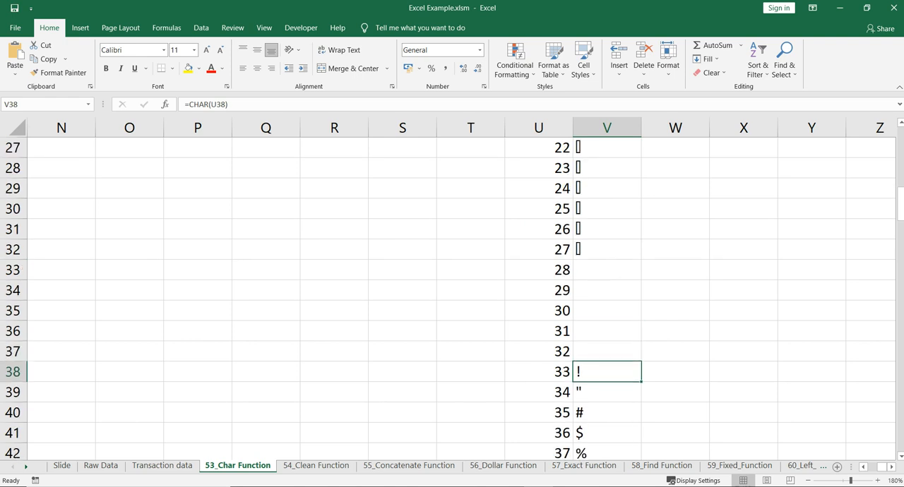
pyautogui.click(607, 392)
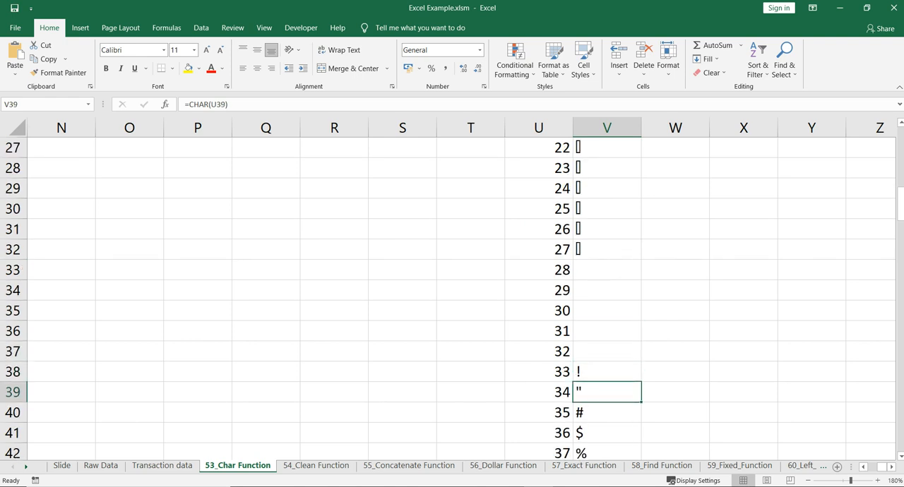
pyautogui.click(539, 392)
pyautogui.scroll(-1, 539, 391)
pyautogui.click(539, 392)
pyautogui.scroll(-2, 538, 392)
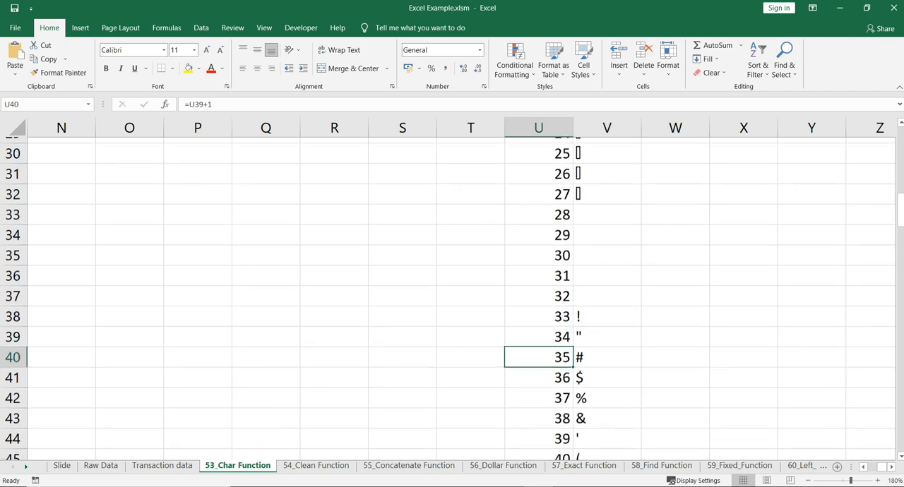
pyautogui.click(539, 311)
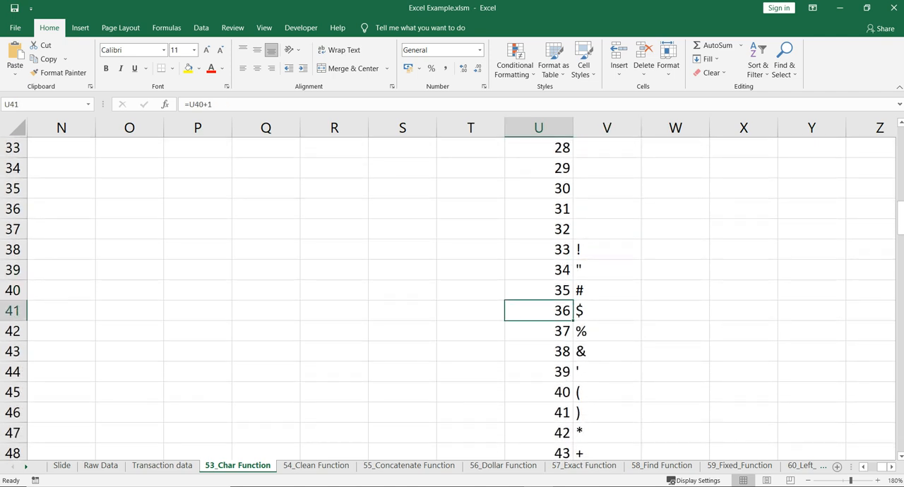
# Compare the numbers 37 to 47 in column U with their symbols in column V.
pyautogui.click(605, 331)
pyautogui.click(540, 331)
pyautogui.click(605, 352)
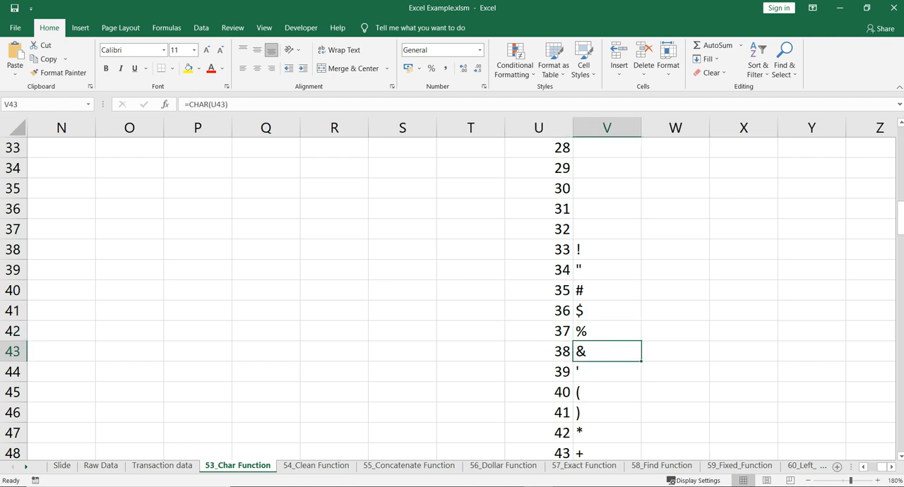
pyautogui.click(538, 352)
pyautogui.scroll(-2, 538, 352)
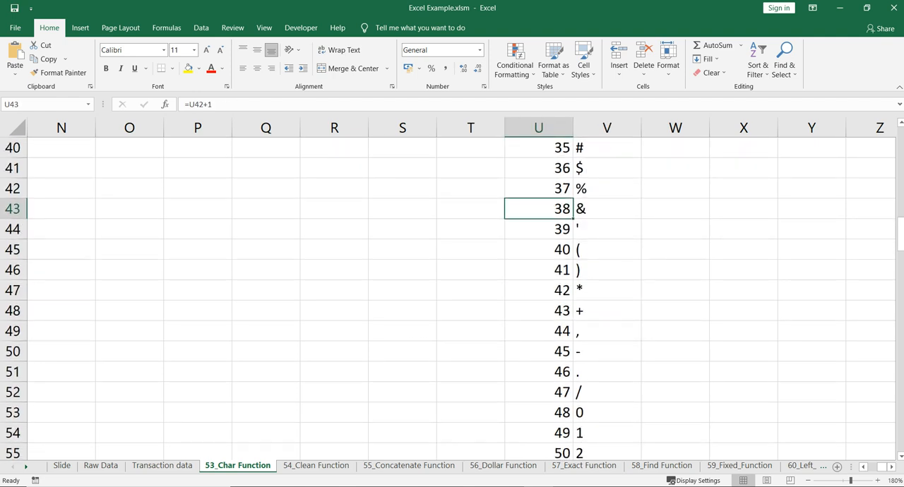
pyautogui.click(606, 250)
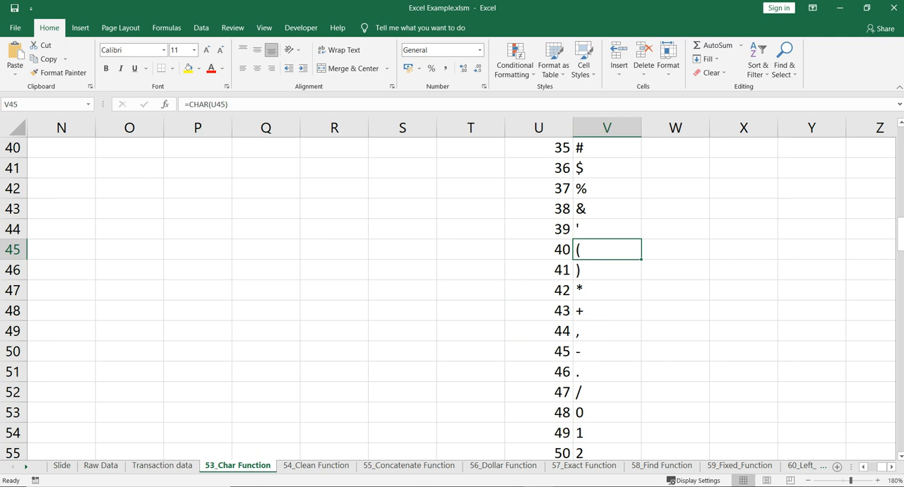
pyautogui.click(607, 290)
pyautogui.click(538, 290)
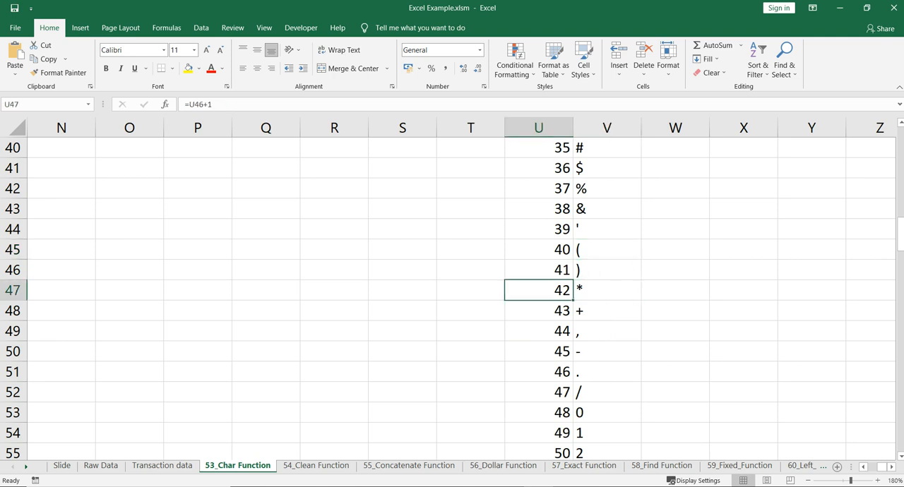
pyautogui.click(607, 393)
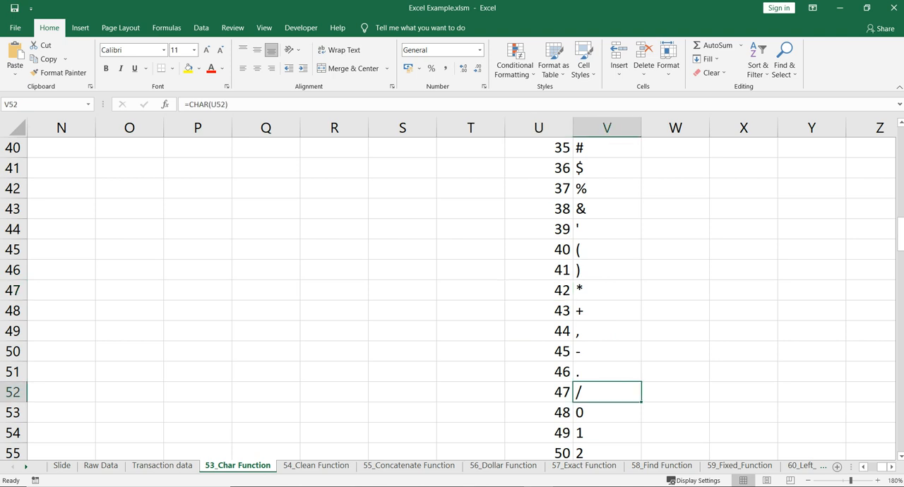
pyautogui.click(539, 393)
# Return to the Example-1 table and compare the source text with the desired text in row 11.
pyautogui.click(403, 270)
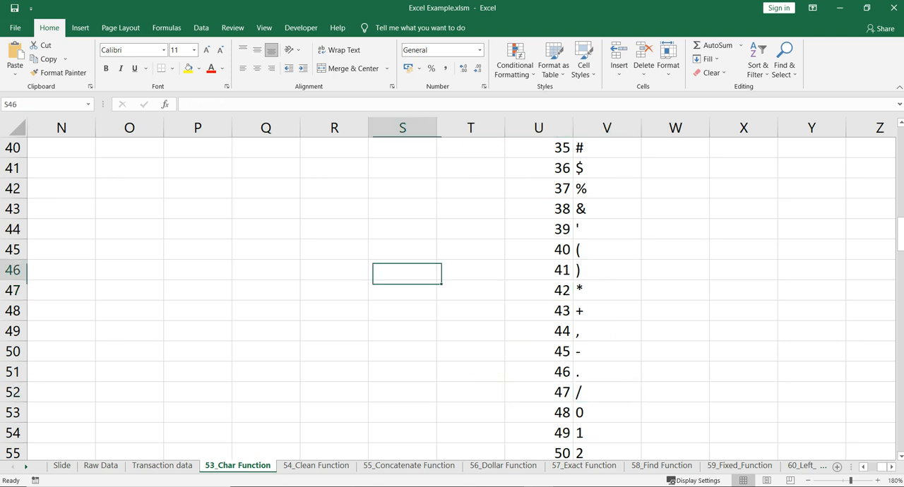
pyautogui.hotkey('ctrl', 'Left')
pyautogui.hotkey('ctrl', 'Up')
pyautogui.hotkey('ctrl', 'Up')
pyautogui.hotkey('ctrl', 'Up')
pyautogui.hotkey('ctrl', 'Up')
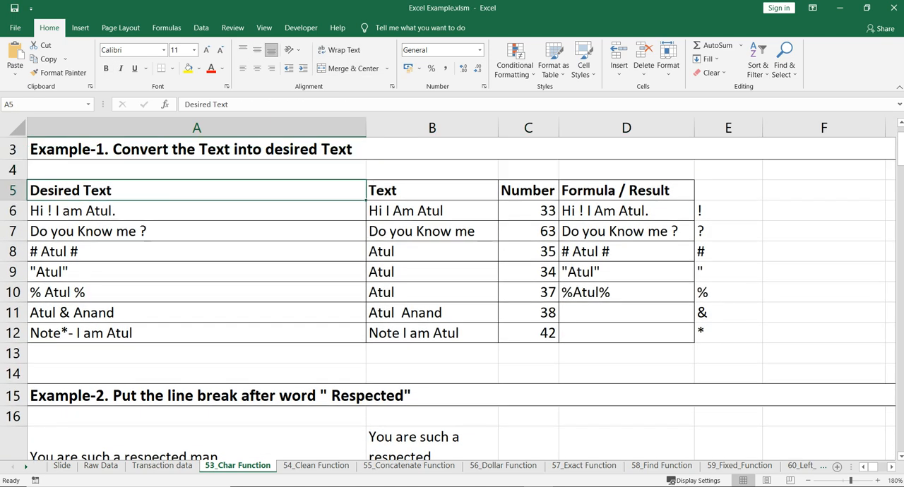
pyautogui.press('Right')
pyautogui.press('Down')
pyautogui.press('Down')
pyautogui.press('Down')
pyautogui.press('Down')
pyautogui.press('Down')
pyautogui.press('Down')
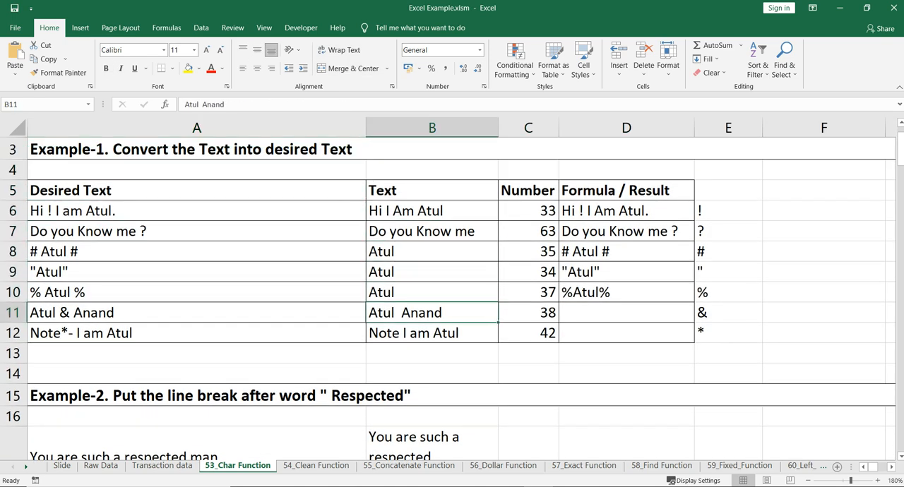
pyautogui.press('Left')
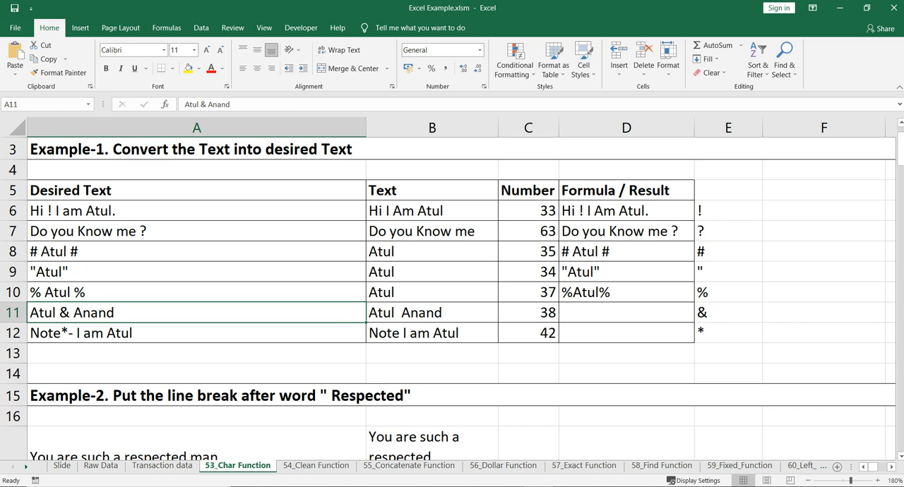
# Begin a CONCATENATE formula in D11 with LEFT(A11,4) as its first argument.
pyautogui.press('Right')
pyautogui.press('Right')
pyautogui.press('Right')
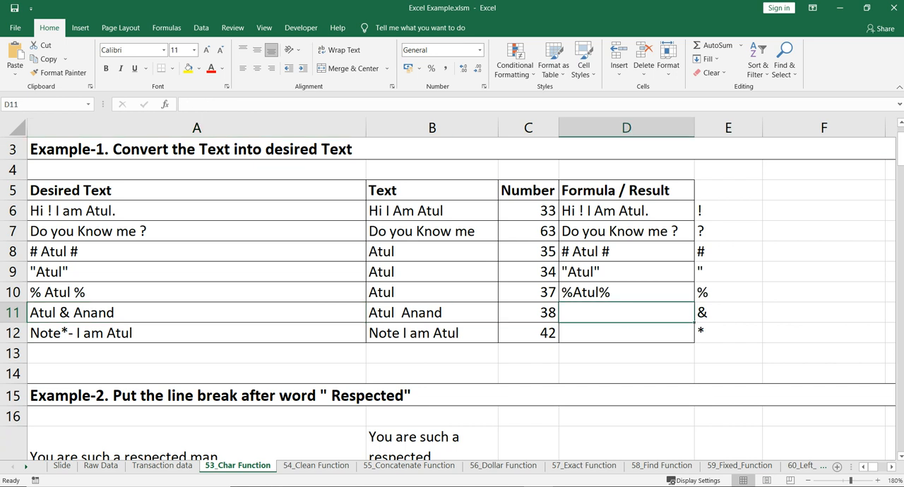
pyautogui.write('=con')
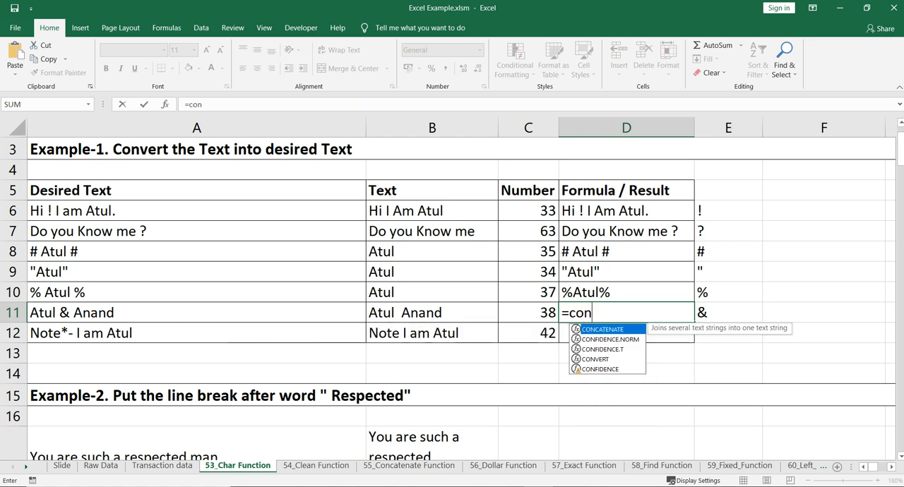
pyautogui.press('Tab')
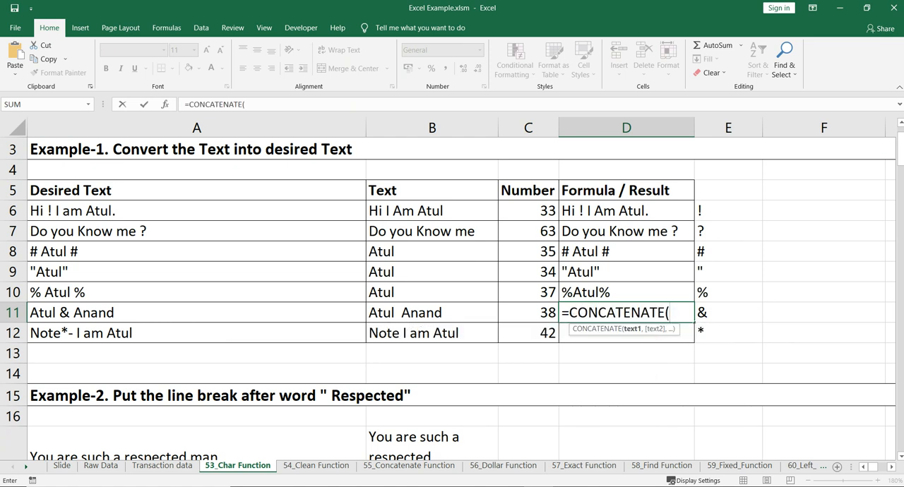
pyautogui.write('lef')
pyautogui.press('Tab')
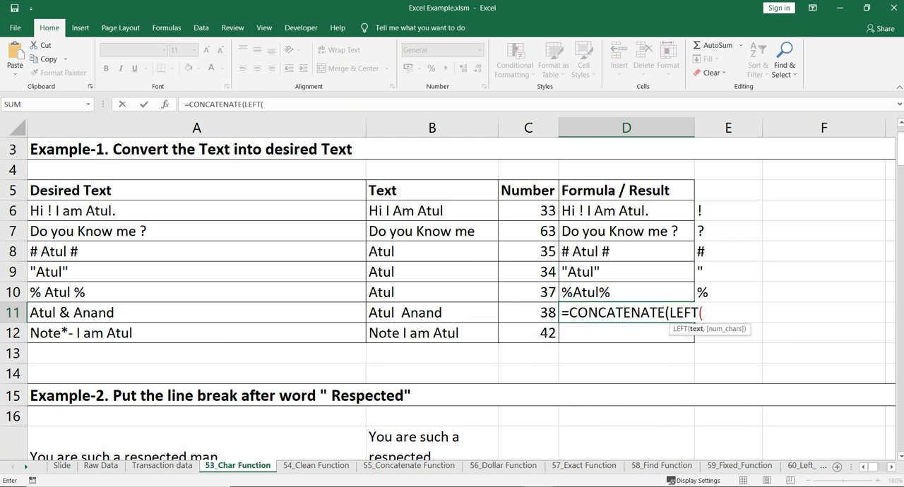
pyautogui.press('Left')
pyautogui.press('Left')
pyautogui.press('Left')
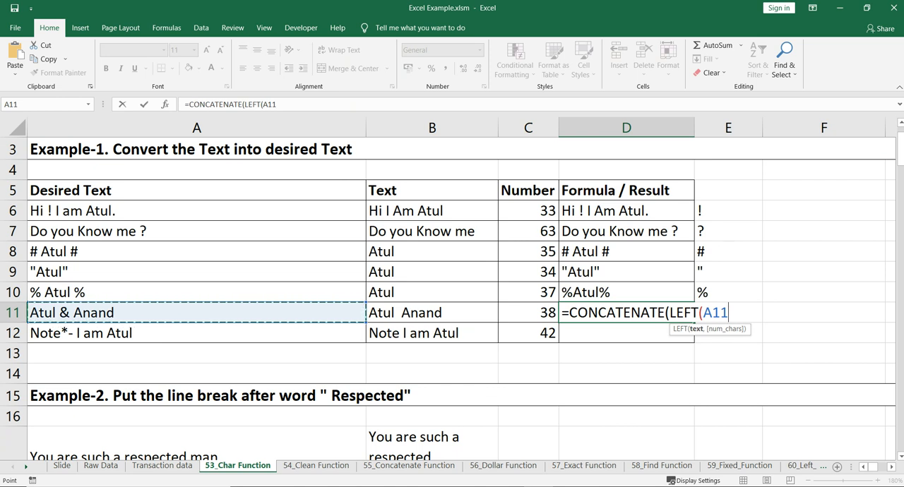
pyautogui.write(',4)')
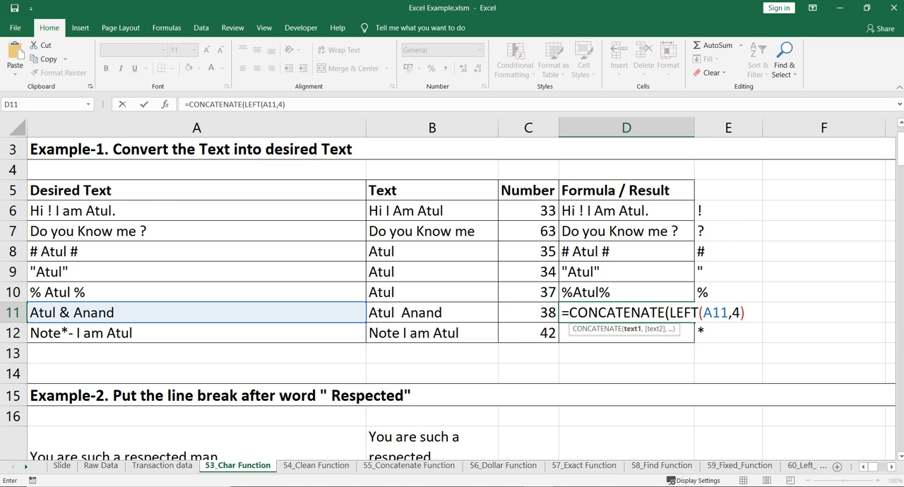
pyautogui.write('," "')
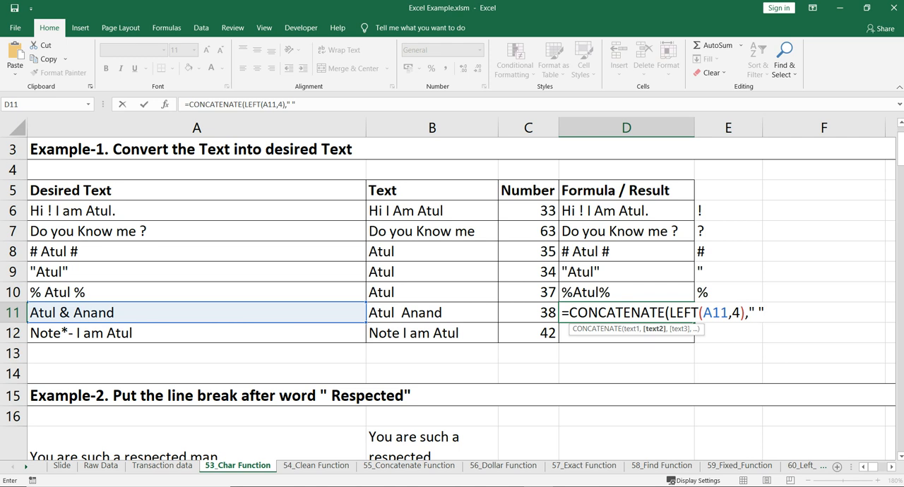
pyautogui.write(',ch')
# Add a quoted space and CHAR(C11) as the following arguments of the D11 formula.
pyautogui.press('Tab')
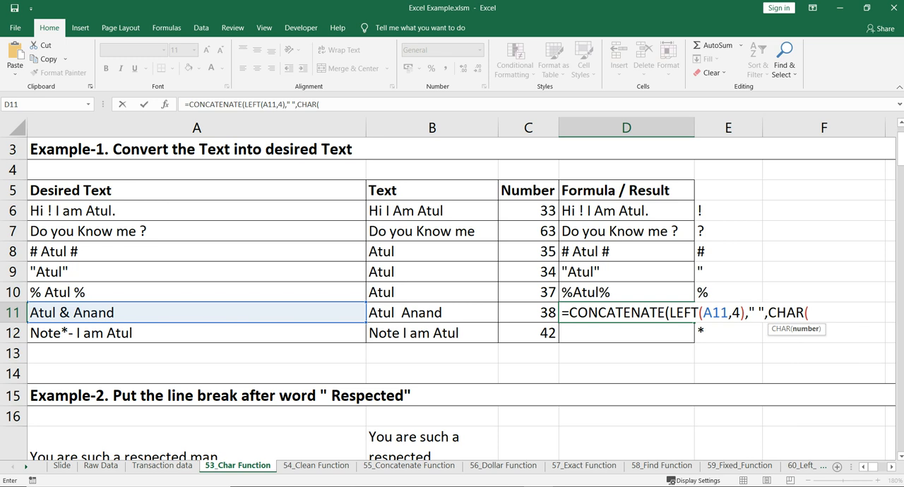
pyautogui.press('Left')
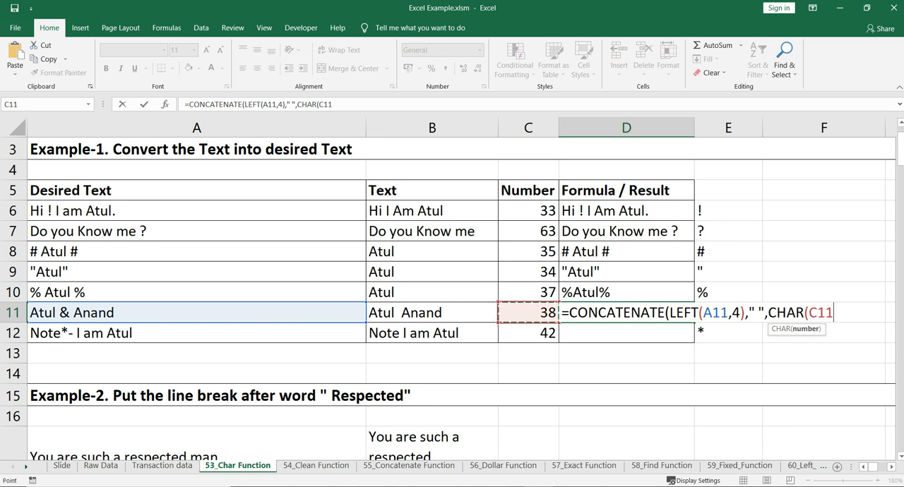
pyautogui.write(')')
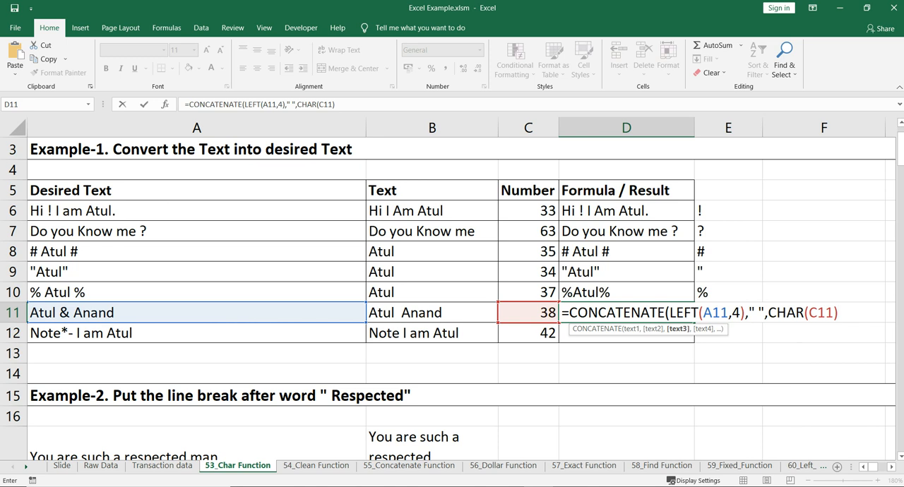
pyautogui.write(',')
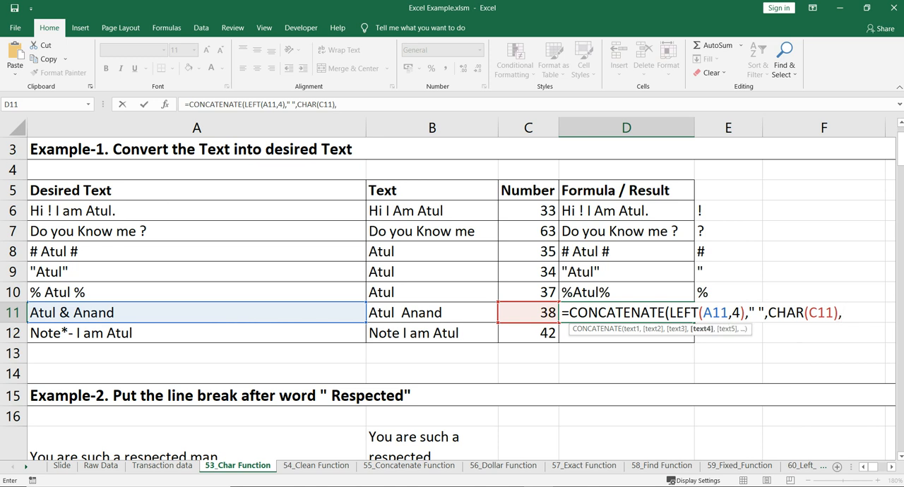
pyautogui.write('ri')
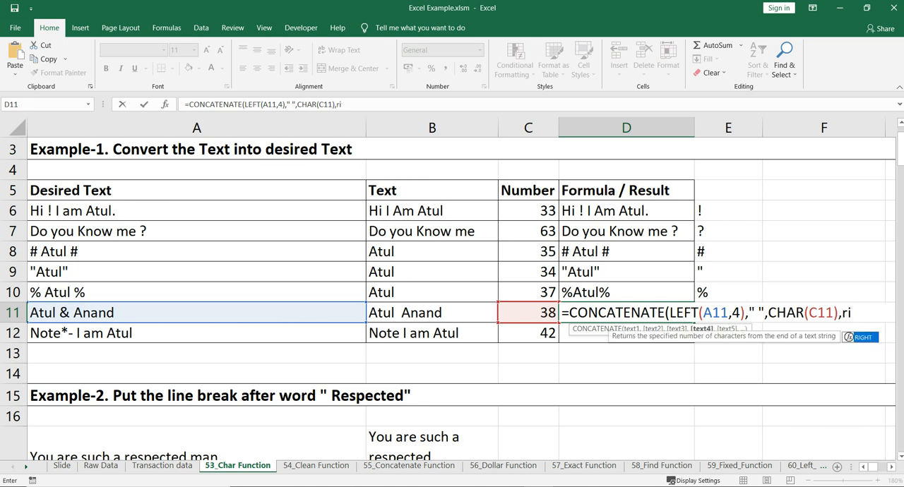
# Start a RIGHT function as the fourth argument in D11 and change the LEFT function's reference to B11.
pyautogui.press('Tab')
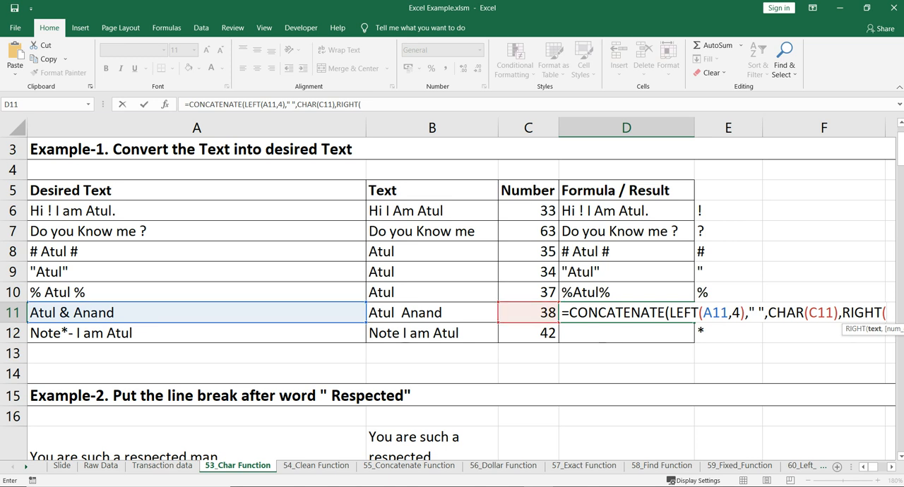
pyautogui.click(268, 105)
pyautogui.press('BackSpace')
pyautogui.write('B')
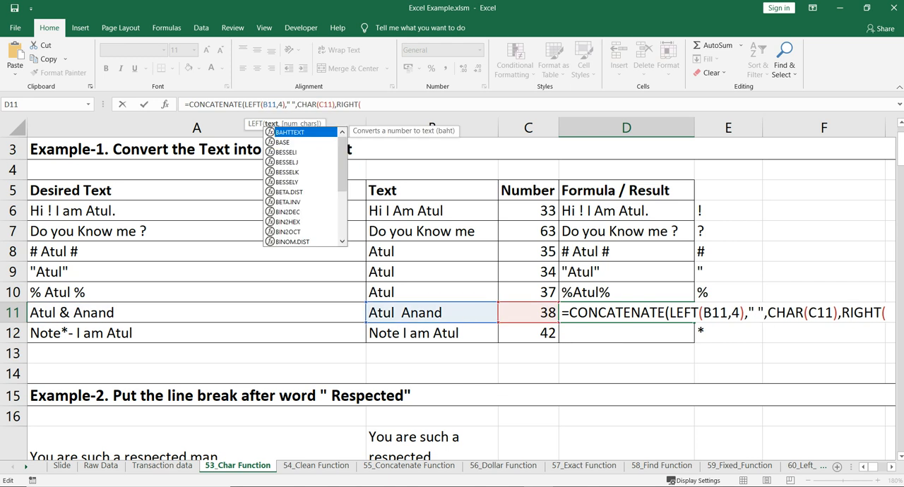
# Complete the RIGHT function in D11 with B11 and 6 characters, and enter the finished formula.
pyautogui.click(361, 104)
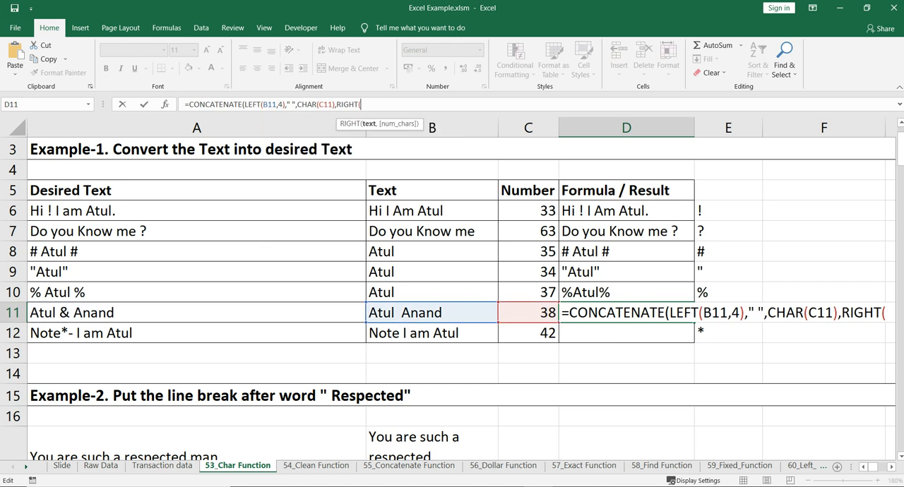
pyautogui.click(432, 313)
pyautogui.write(',5')
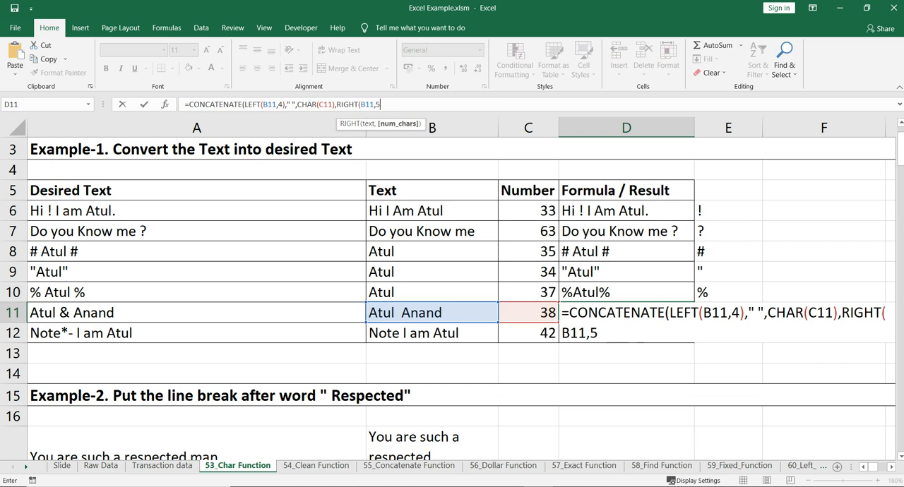
pyautogui.press('BackSpace')
pyautogui.write('6))')
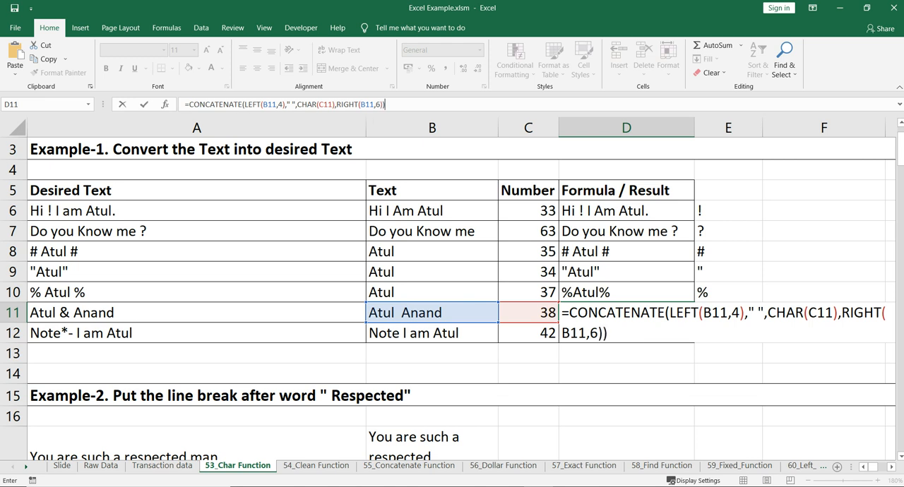
pyautogui.press('Return')
pyautogui.press('Up')
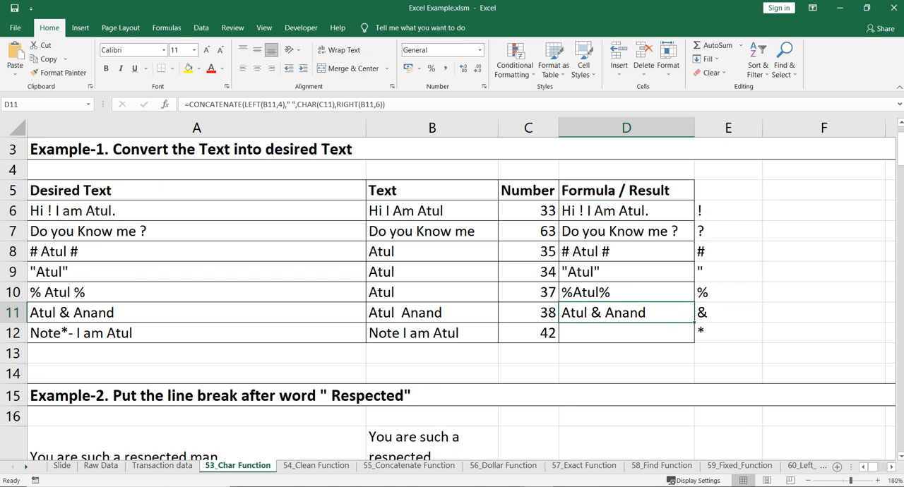
# Begin a CONCATENATE formula in D12 with LEFT(B12,4) as its first argument.
pyautogui.press('Down')
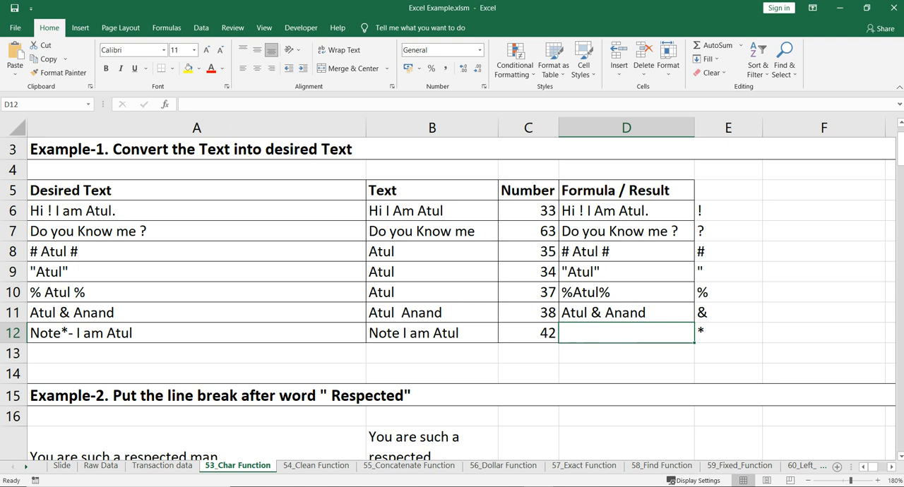
pyautogui.write('=')
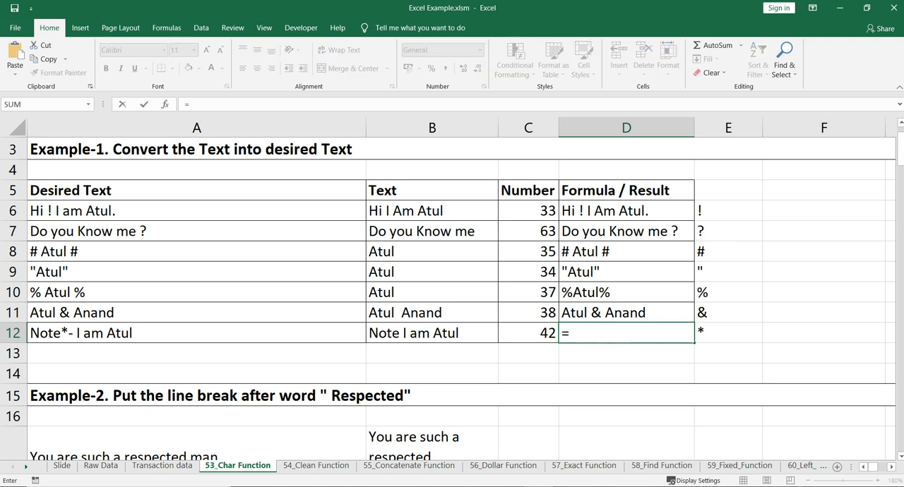
pyautogui.write('con')
pyautogui.press('Down')
pyautogui.press('Tab')
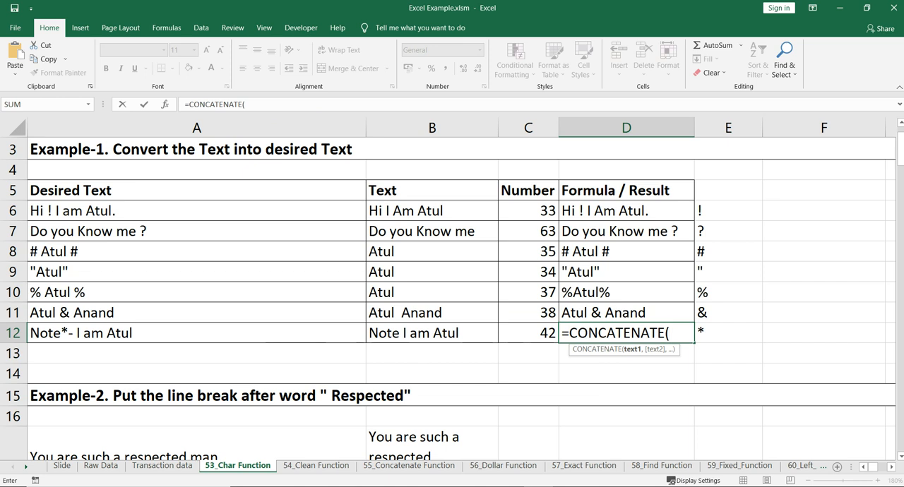
pyautogui.write('left')
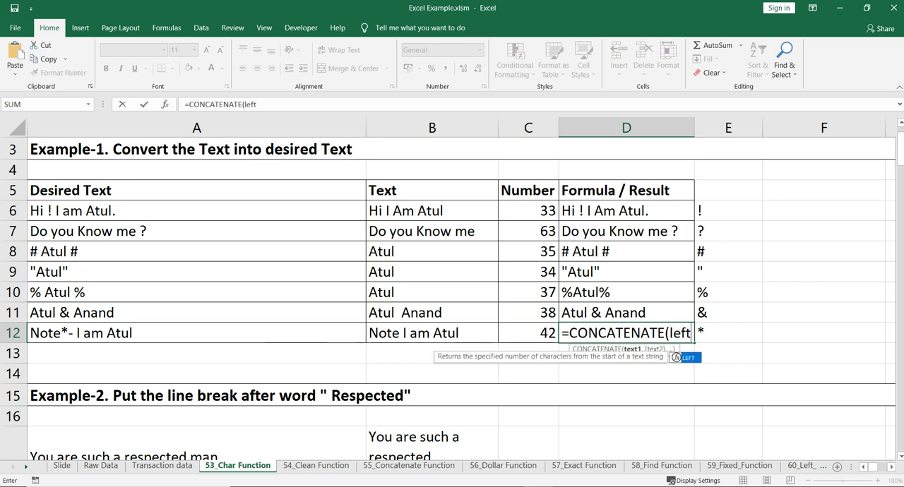
pyautogui.press('Tab')
pyautogui.click(432, 333)
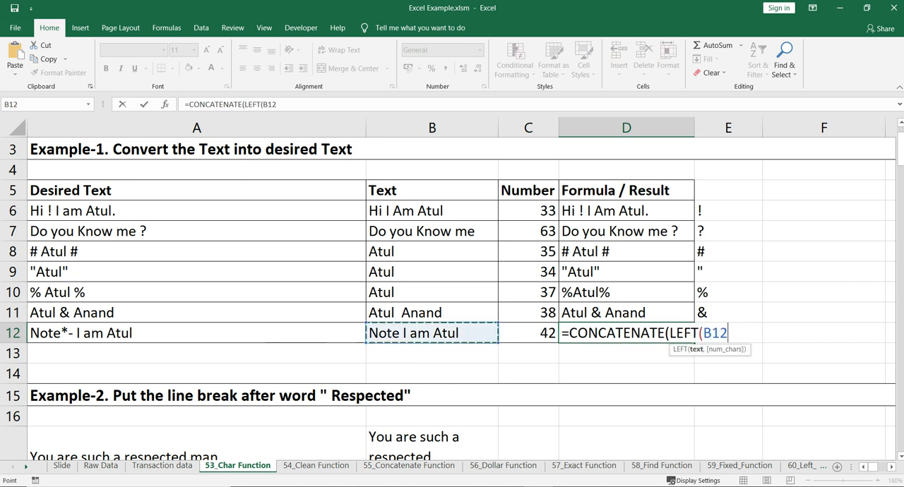
pyautogui.write(',4')
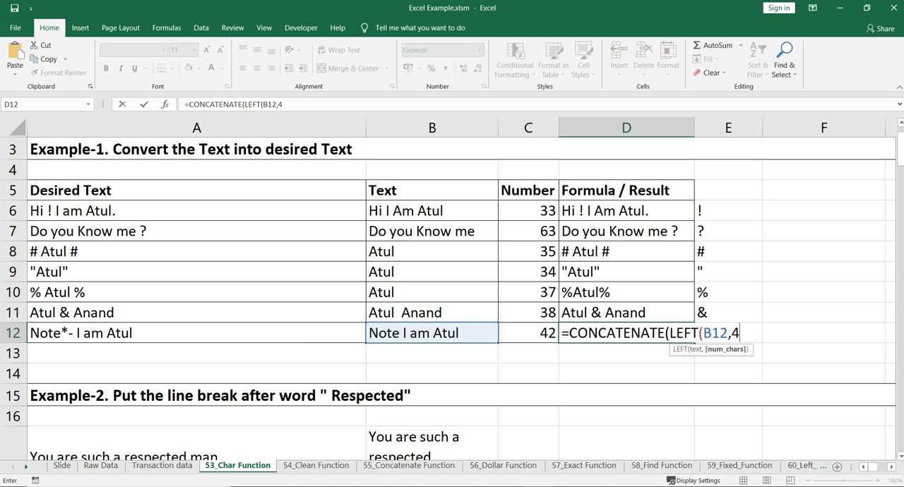
pyautogui.write(')')
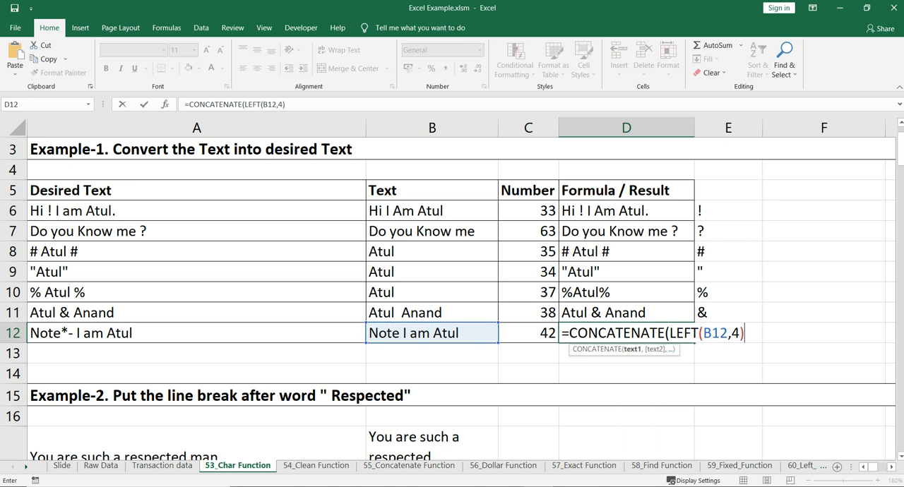
pyautogui.write('.char(')
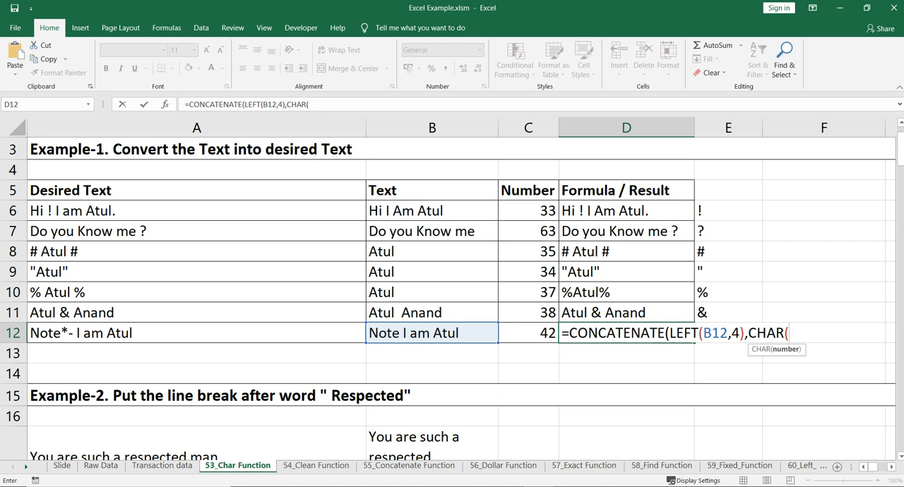
# Add CHAR(C12) and the quoted text "- " as the following arguments of the D12 formula.
pyautogui.press('Left')
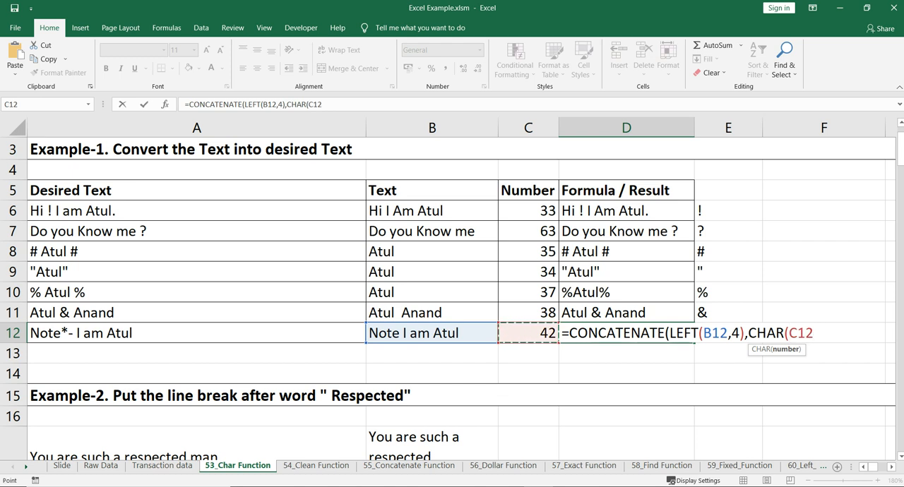
pyautogui.write(')')
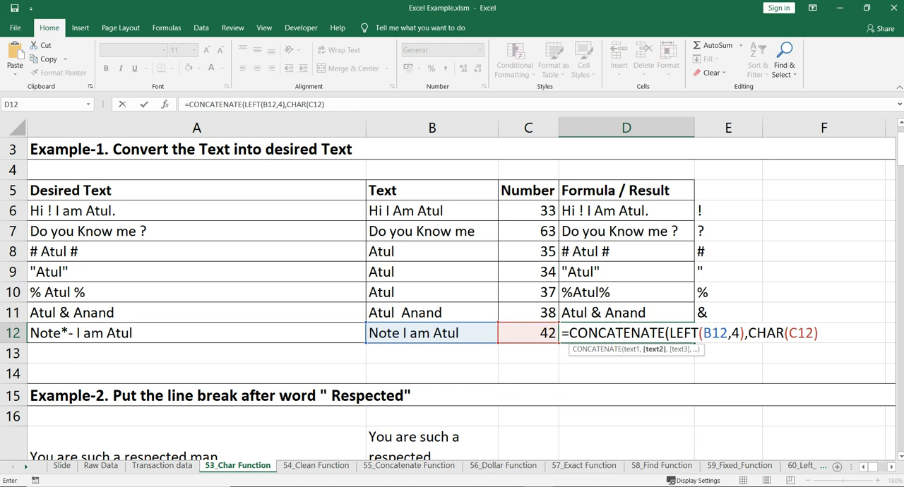
pyautogui.write(',"-')
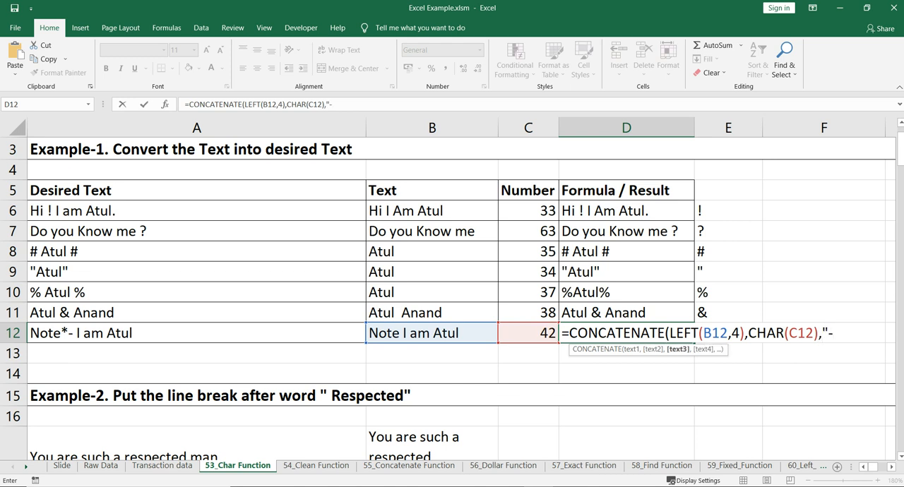
pyautogui.write(' ",')
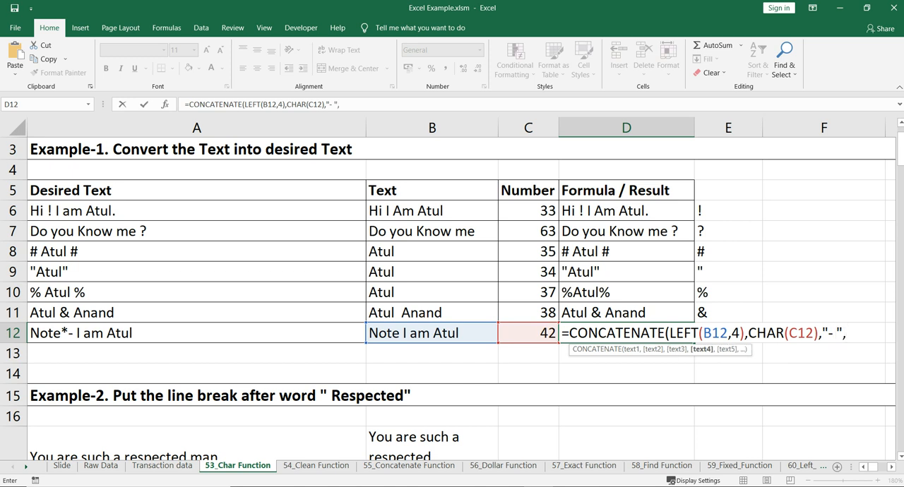
pyautogui.write('RIGHT(')
# Add RIGHT(B12,LEN(B12)-4) as the last argument in D12 and enter the finished formula.
pyautogui.click(432, 332)
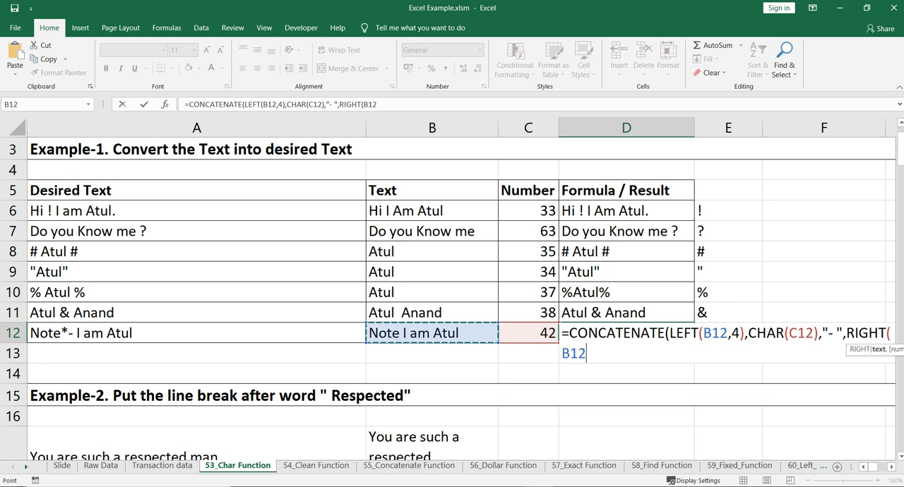
pyautogui.write(',len')
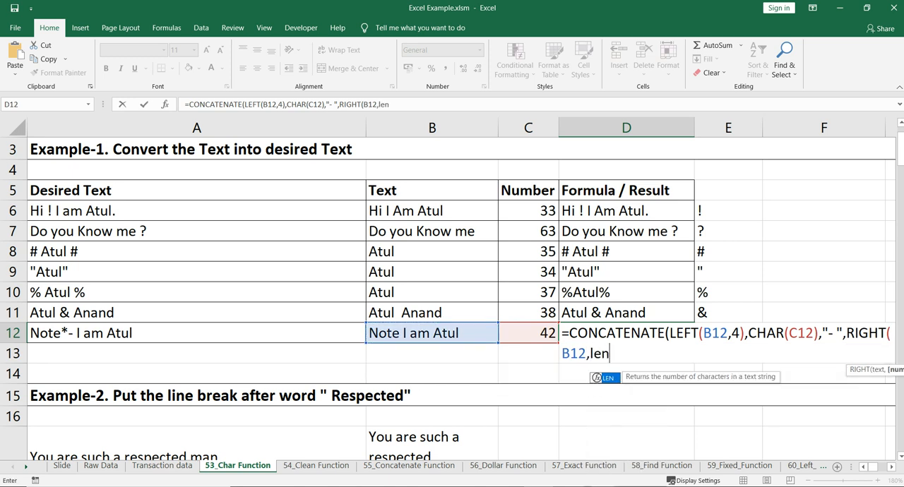
pyautogui.press('Tab')
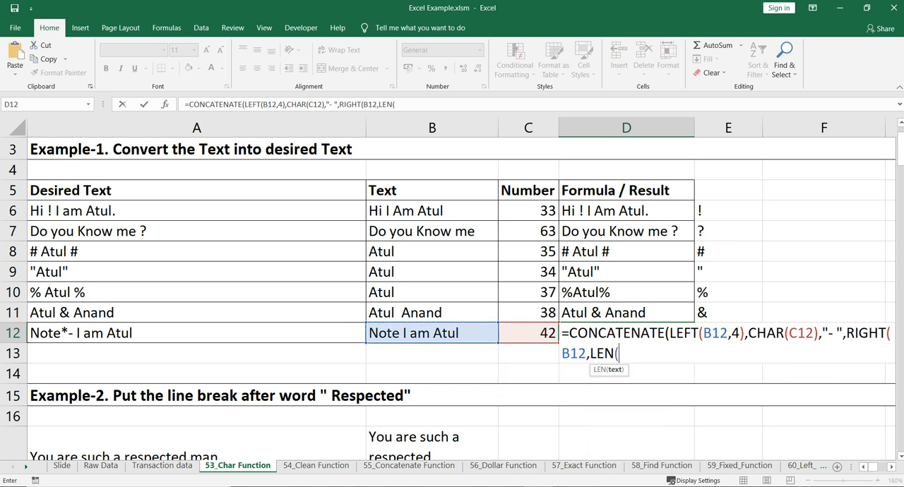
pyautogui.click(432, 332)
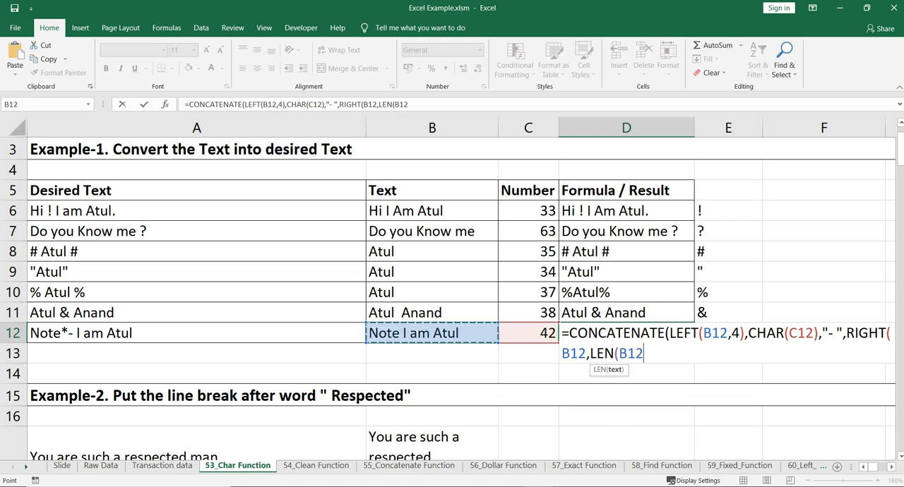
pyautogui.write(')-4')
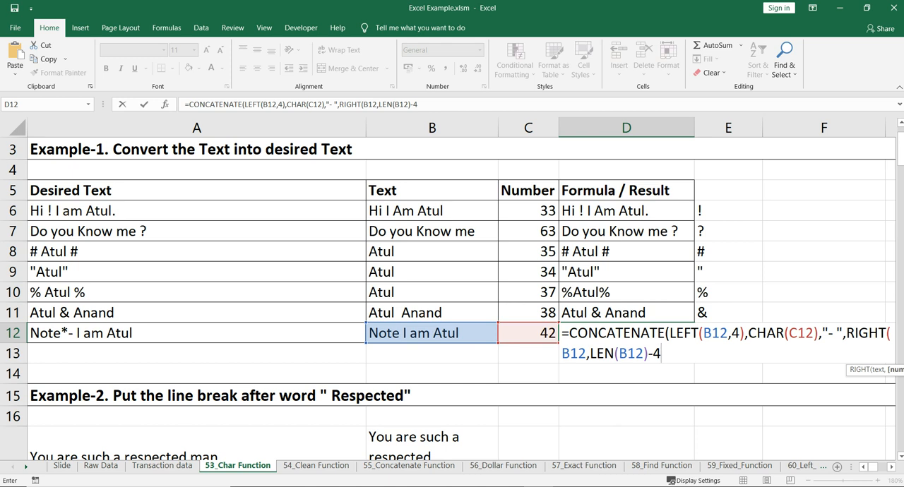
pyautogui.write('))')
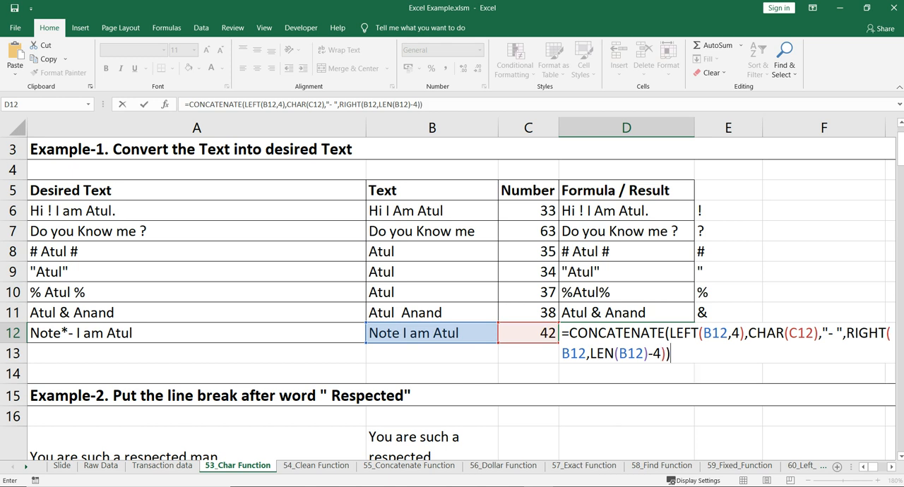
pyautogui.press('Return')
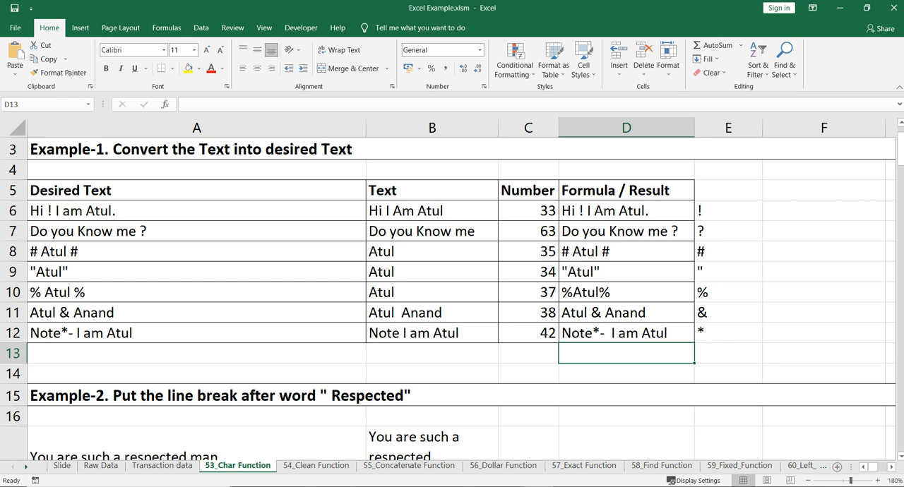
# Review the D12 formula, then examine the Example-2 heading, the source sentence in A17 and the line-break formula in B17.
pyautogui.click(626, 333)
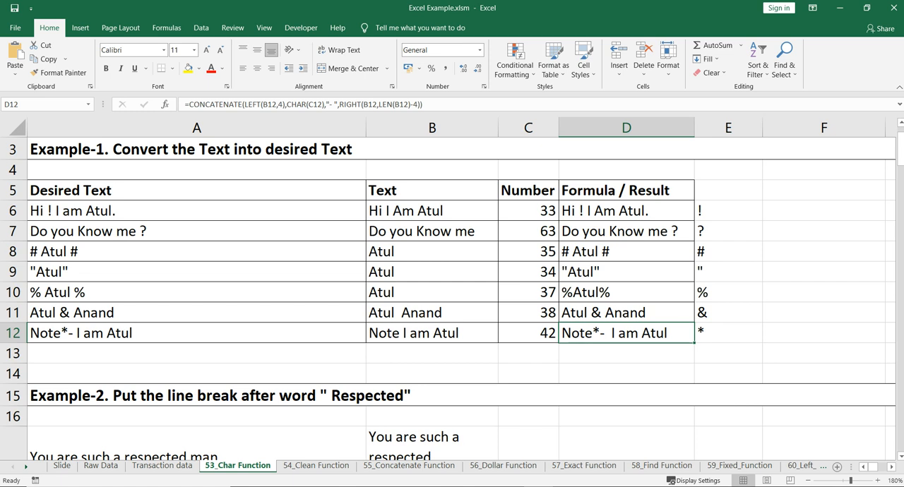
pyautogui.scroll(-1, 432, 331)
pyautogui.click(433, 331)
pyautogui.scroll(-1, 432, 331)
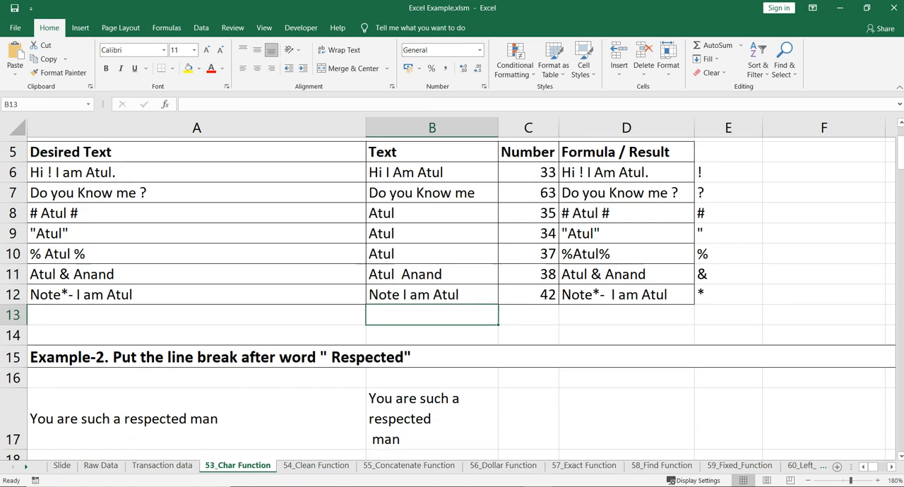
pyautogui.scroll(-1, 432, 311)
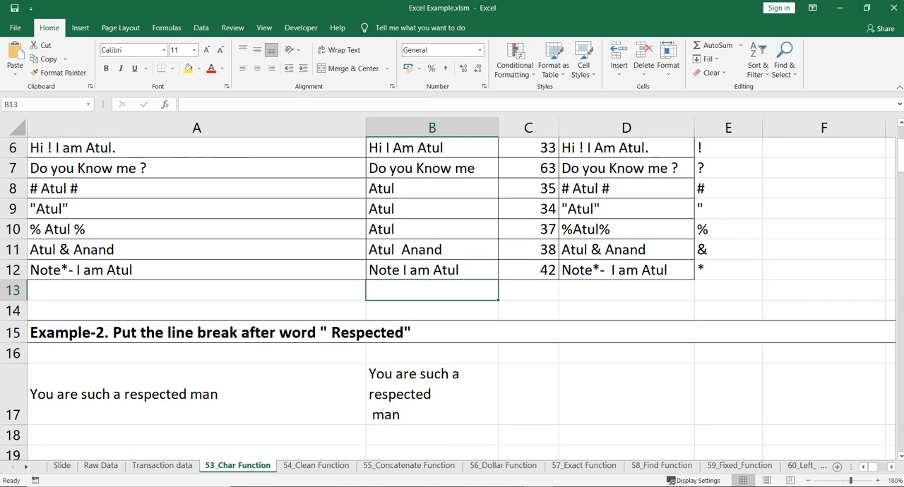
pyautogui.click(432, 333)
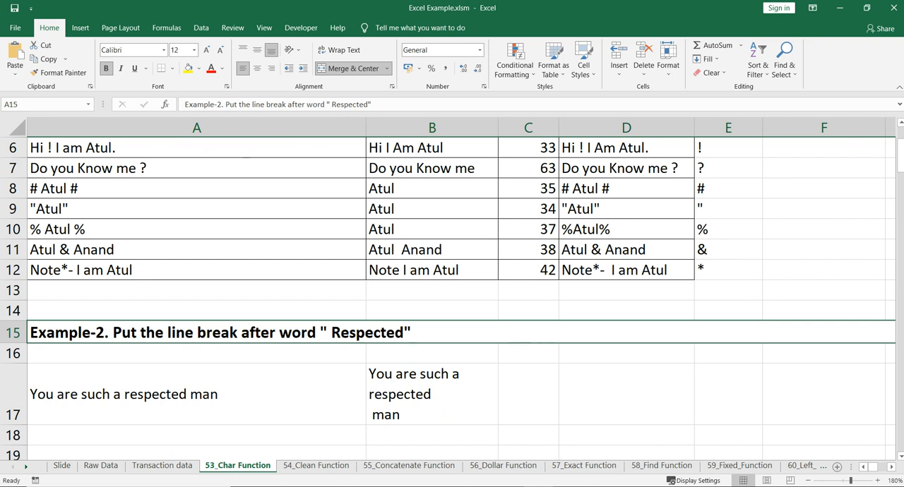
pyautogui.click(197, 394)
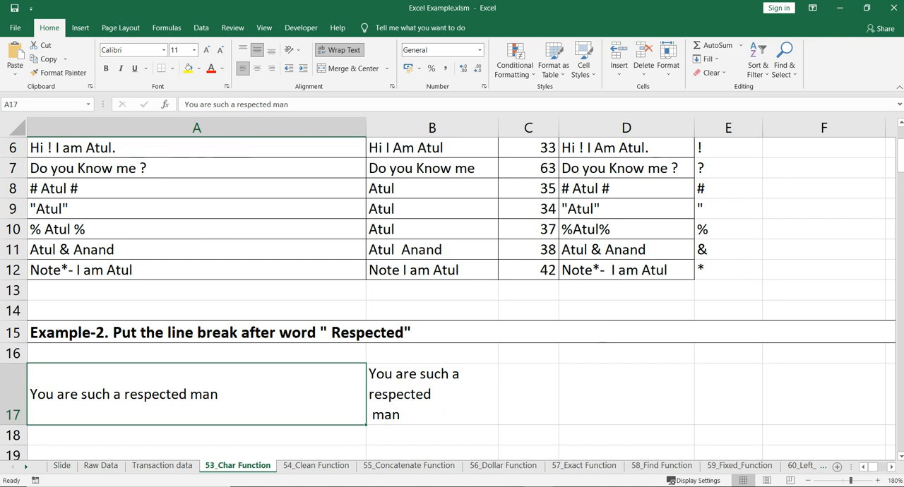
pyautogui.click(432, 394)
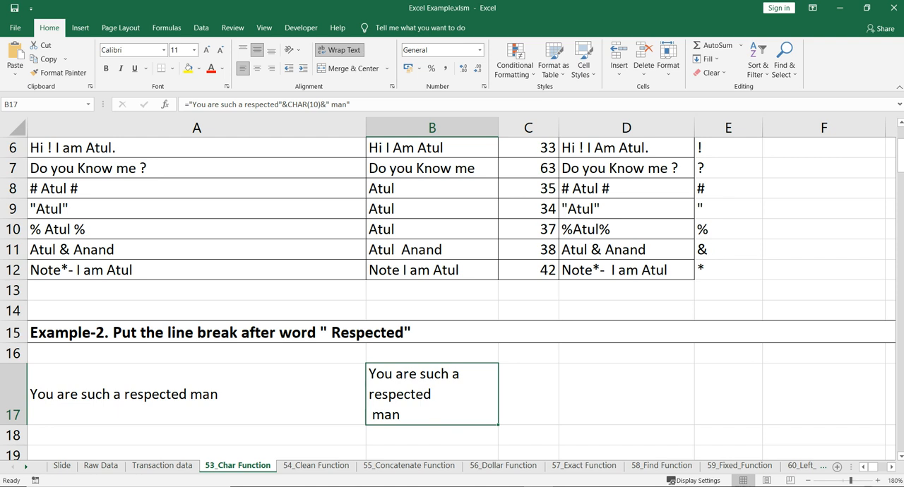
pyautogui.click(196, 394)
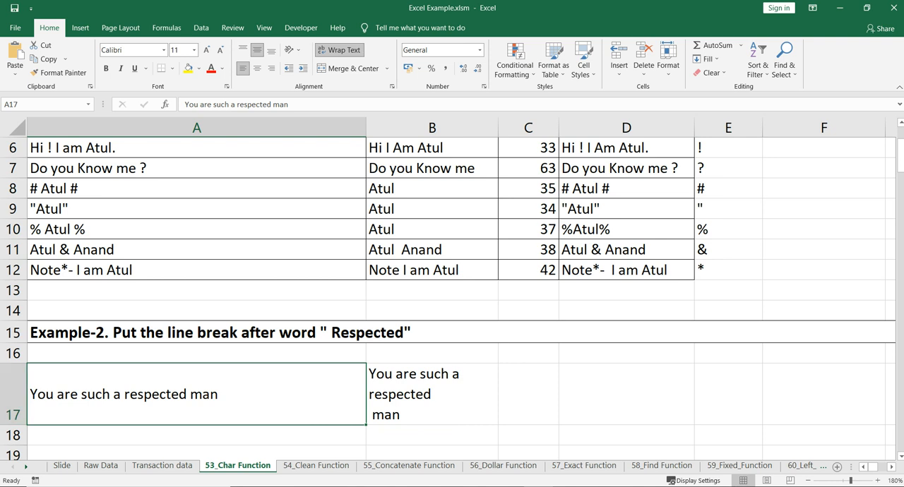
# Narrow column A so the sentence in A17 wraps, and compare it with the line-break formula in B17.
pyautogui.moveTo(366, 127); pyautogui.dragTo(89, 127)
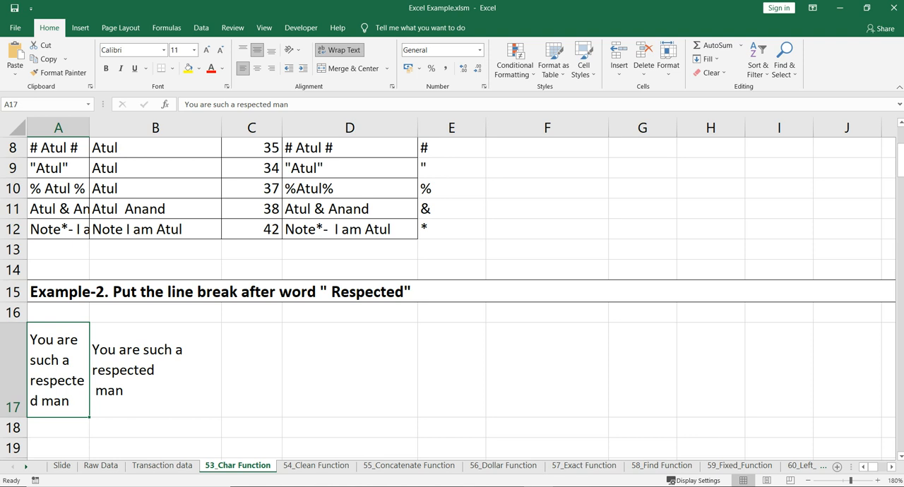
pyautogui.click(156, 370)
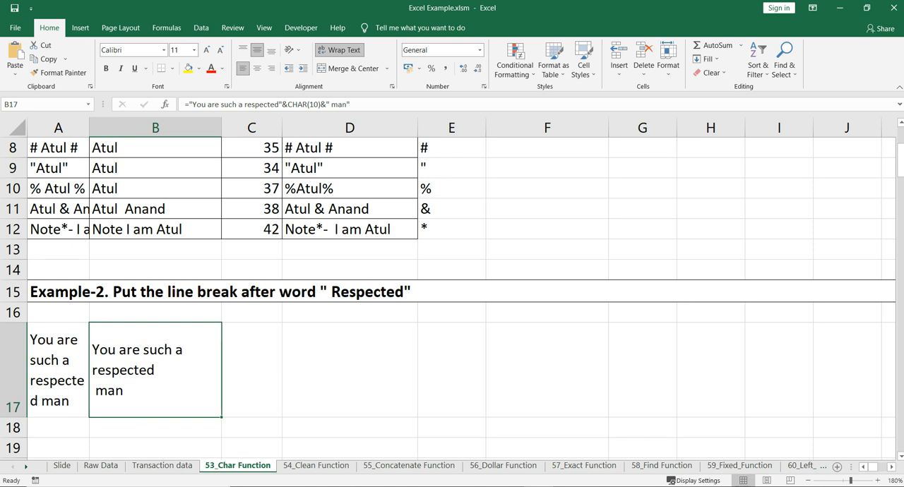
pyautogui.click(252, 370)
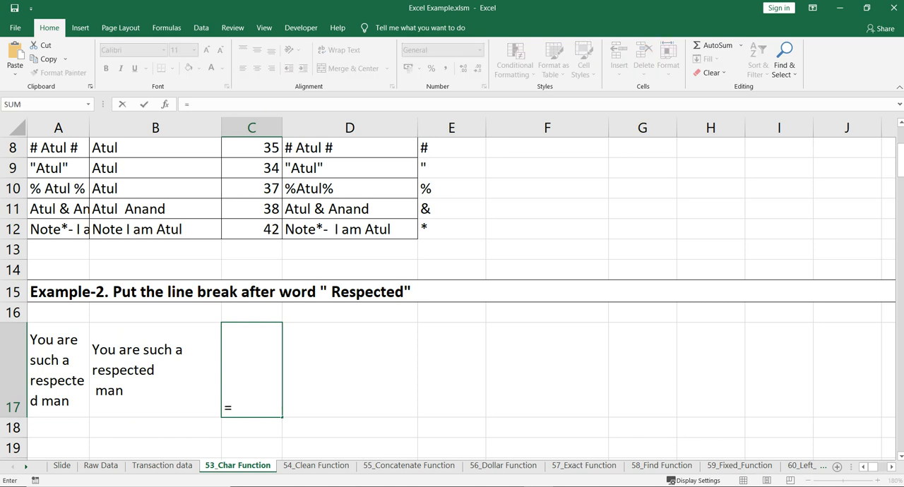
pyautogui.click(155, 370)
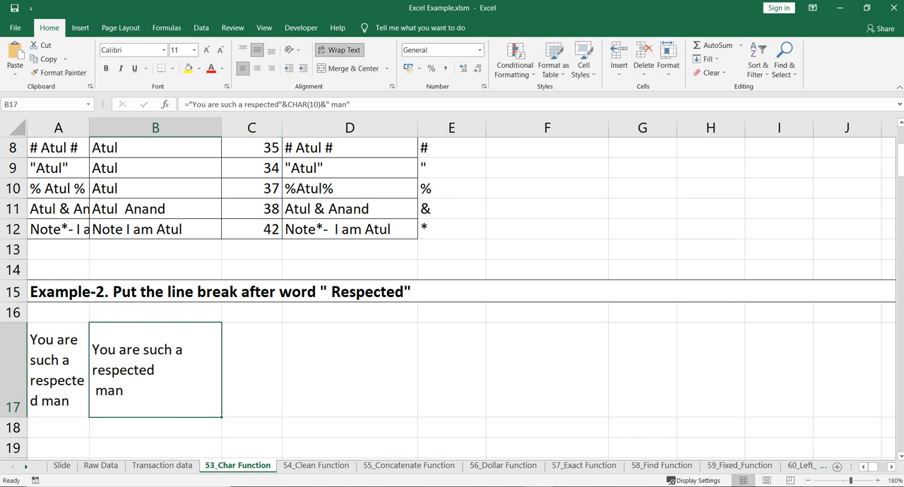
# Start a CONCATENATE formula in C17 with A17 and CHAR(10) as its first two arguments.
pyautogui.click(251, 370)
pyautogui.write('=con')
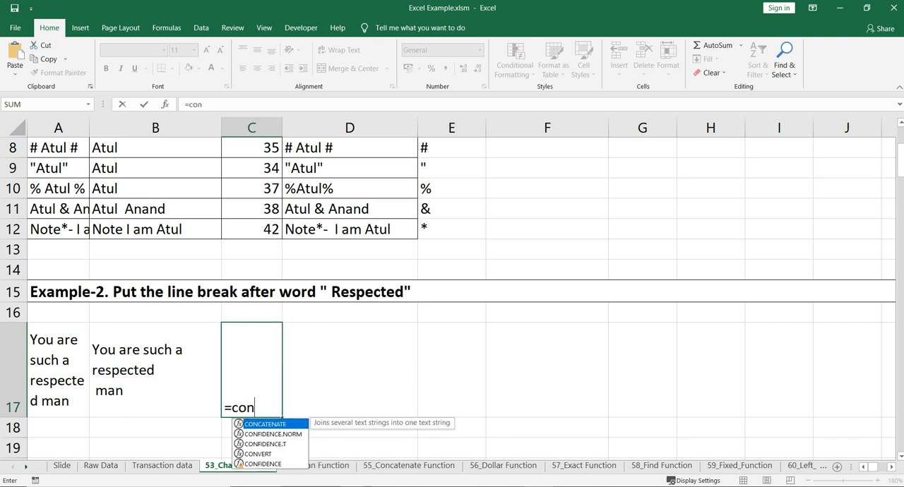
pyautogui.press('Tab')
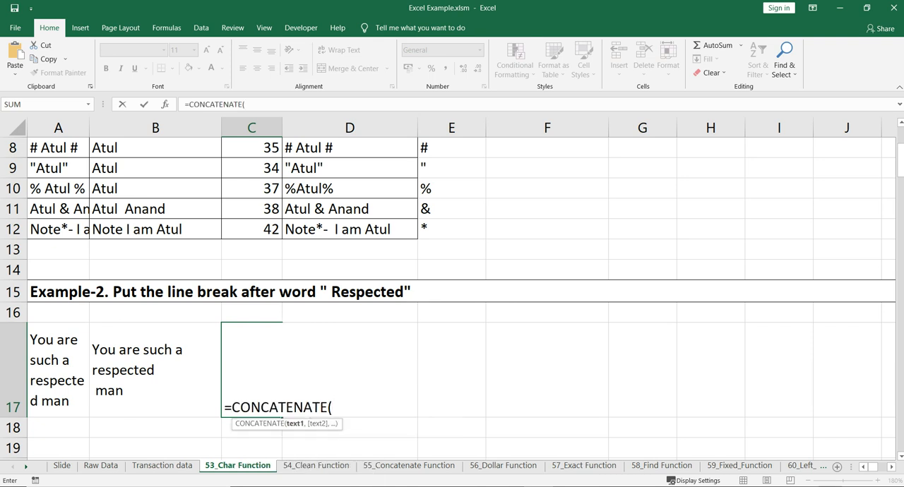
pyautogui.click(57, 370)
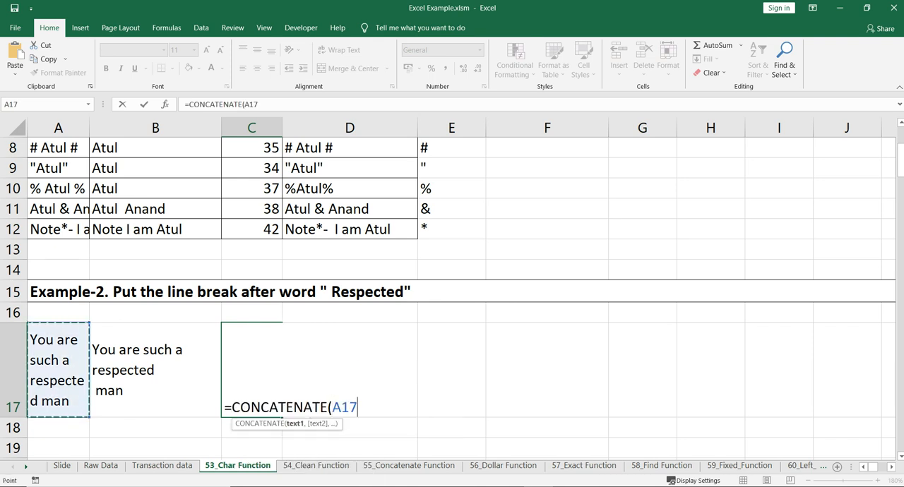
pyautogui.write(',ch')
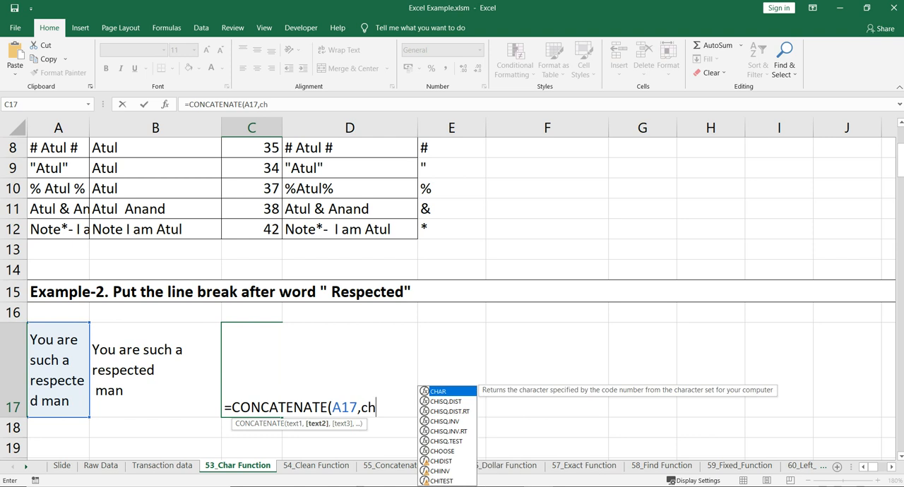
pyautogui.press('Tab')
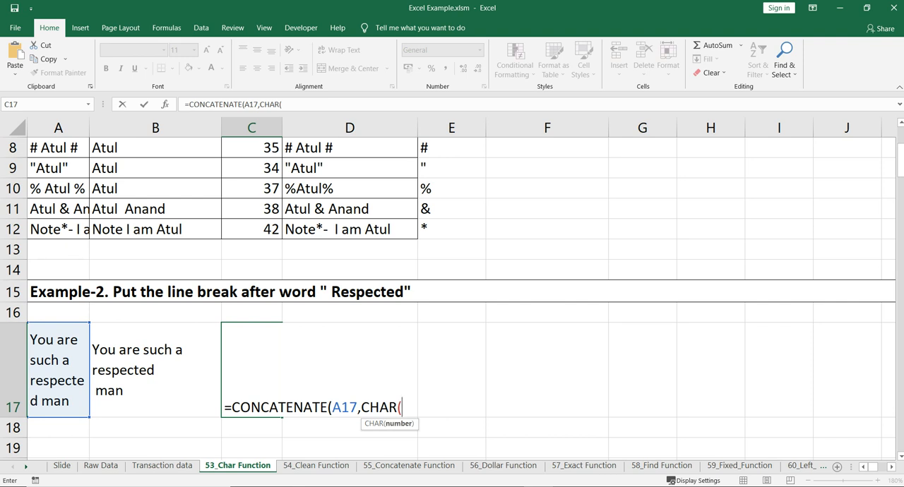
pyautogui.write('10),')
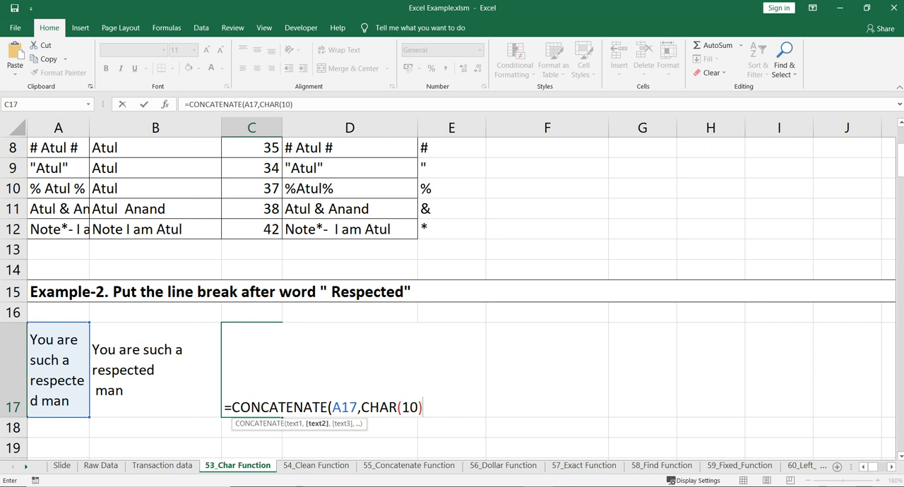
pyautogui.write('ri')
# Add RIGHT(A17,3) as the last argument of the C17 formula and enter it.
pyautogui.press('Tab')
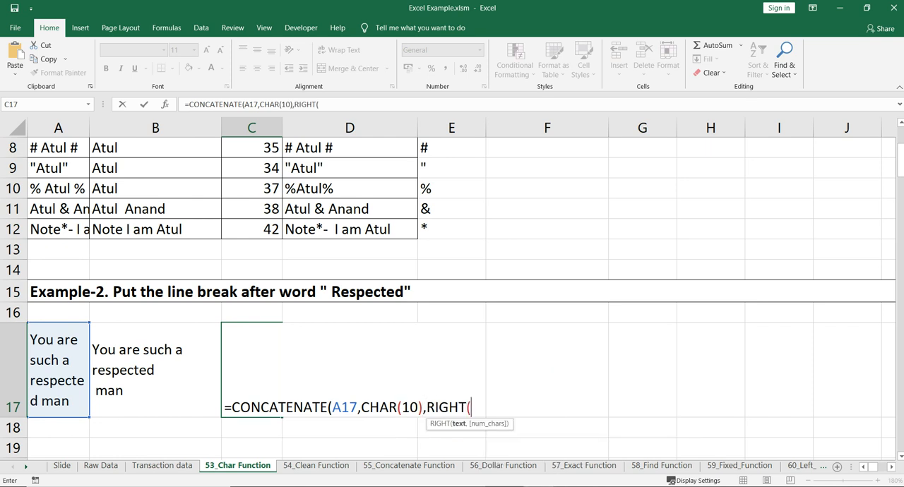
pyautogui.press('Left')
pyautogui.press('Left')
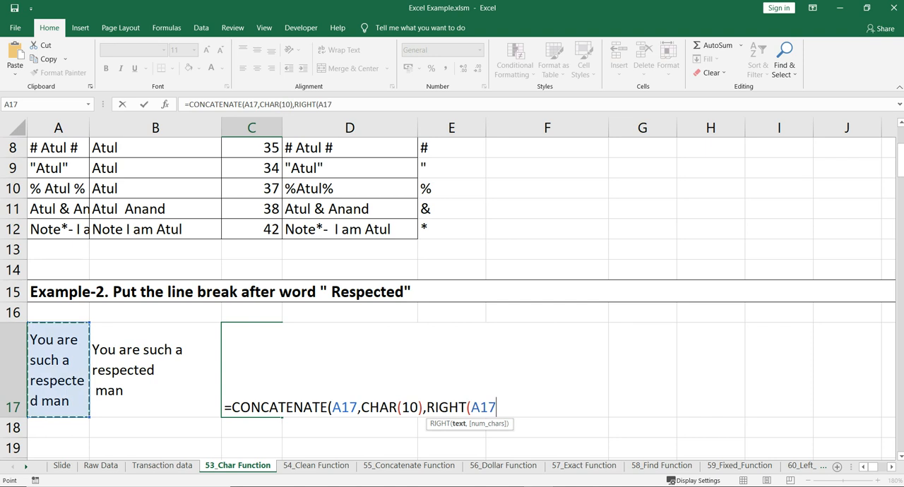
pyautogui.write(',3')
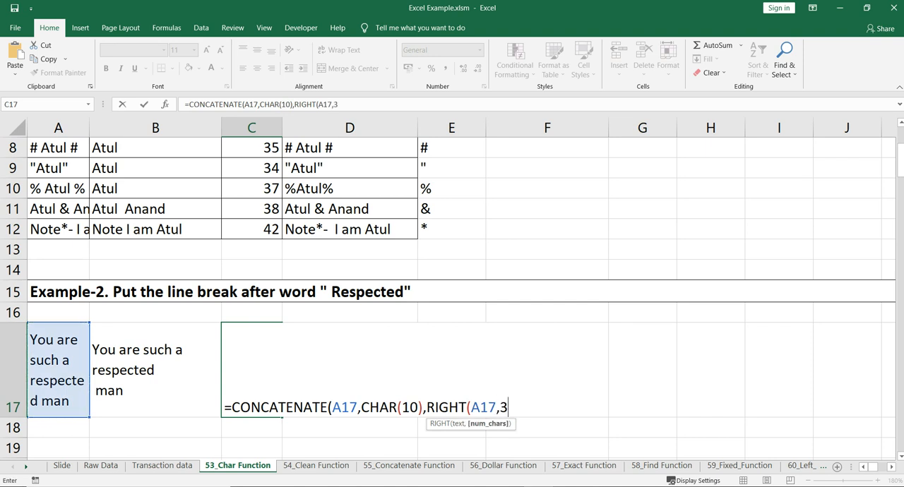
pyautogui.write('))')
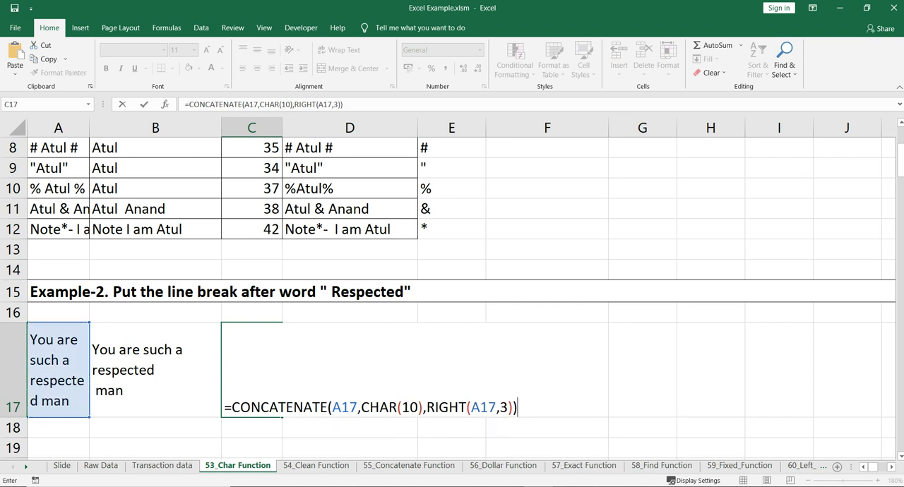
pyautogui.press('Return')
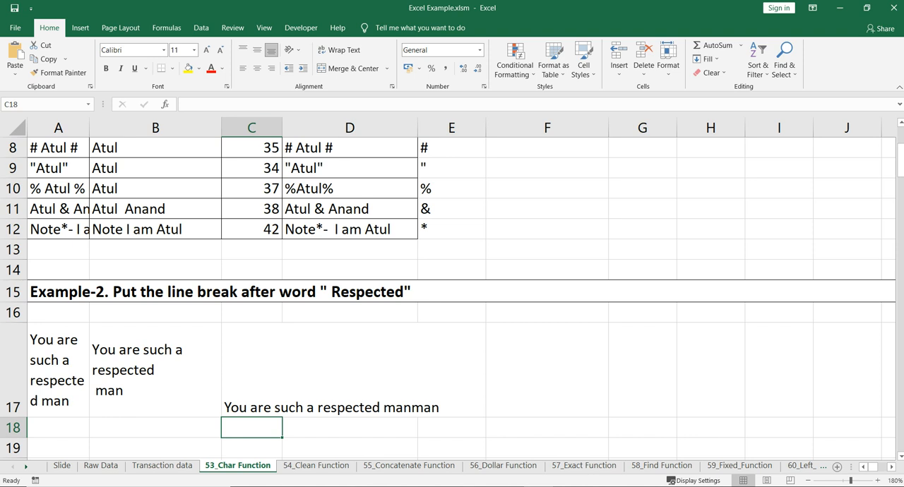
# Try to wrap the first A17 argument of the C17 formula in LEFT, discard the edit and clear the cell.
pyautogui.press('Up')
pyautogui.click(247, 103)
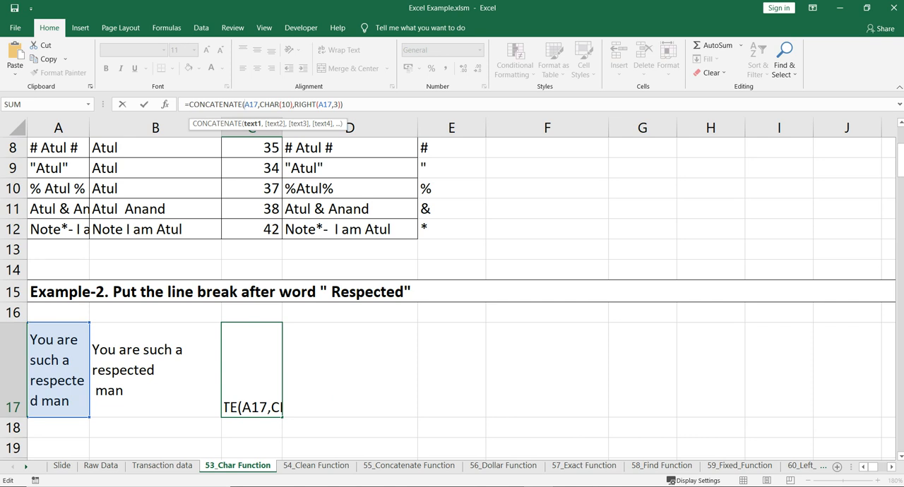
pyautogui.write('left(')
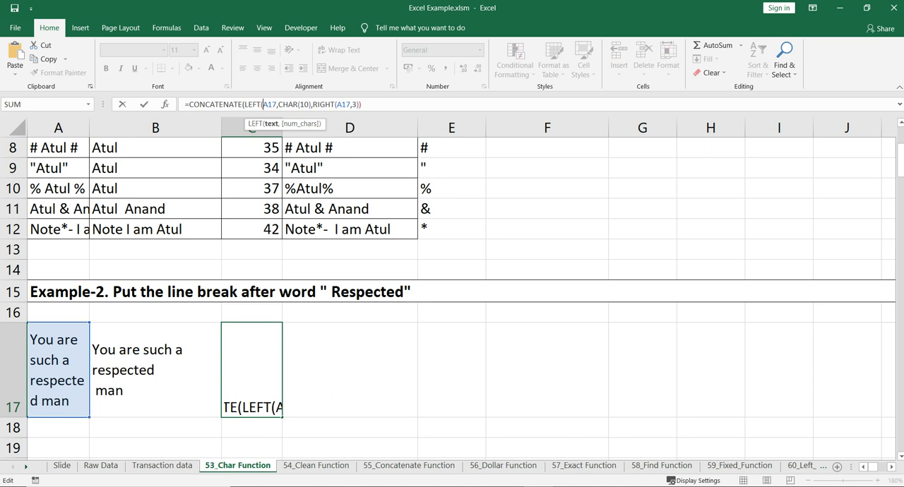
pyautogui.click(276, 105)
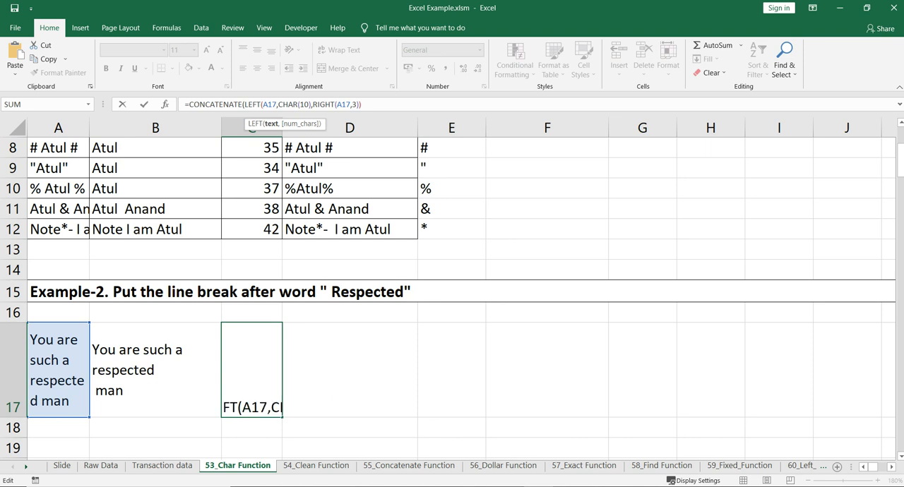
pyautogui.write(',')
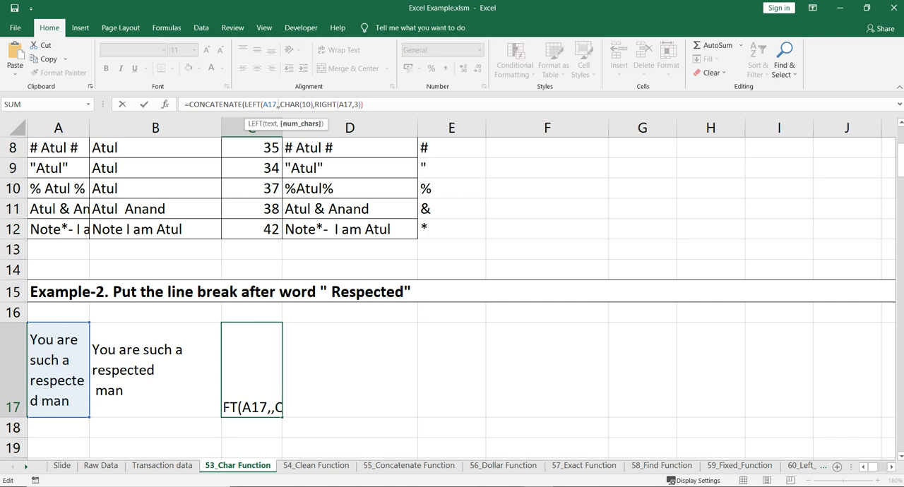
pyautogui.press('Escape')
pyautogui.press('Delete')
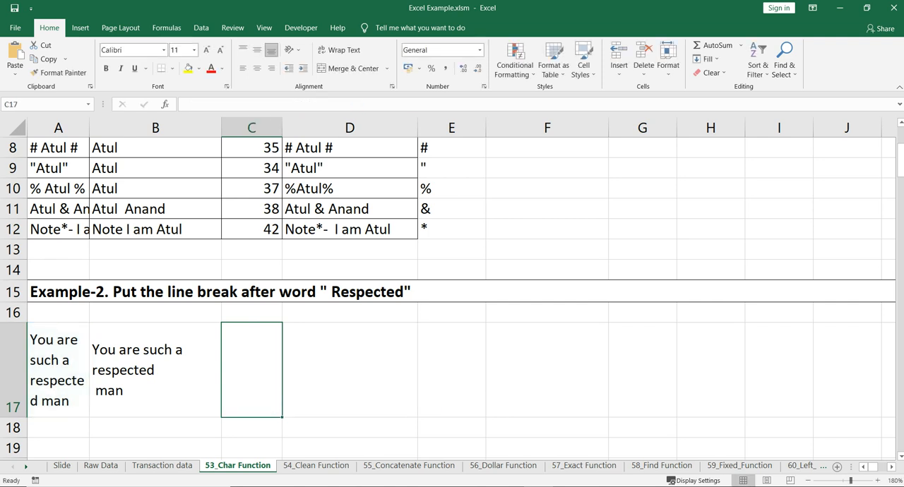
# Start a new CONCATENATE formula in C17 with LEFT(A17,LEN(A17)-3) as its first argument.
pyautogui.write('=con')
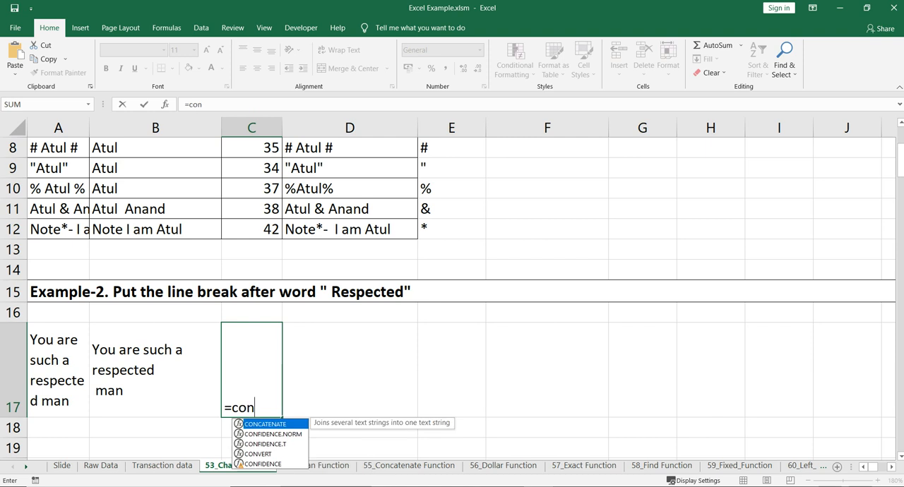
pyautogui.press('Tab')
pyautogui.click(58, 370)
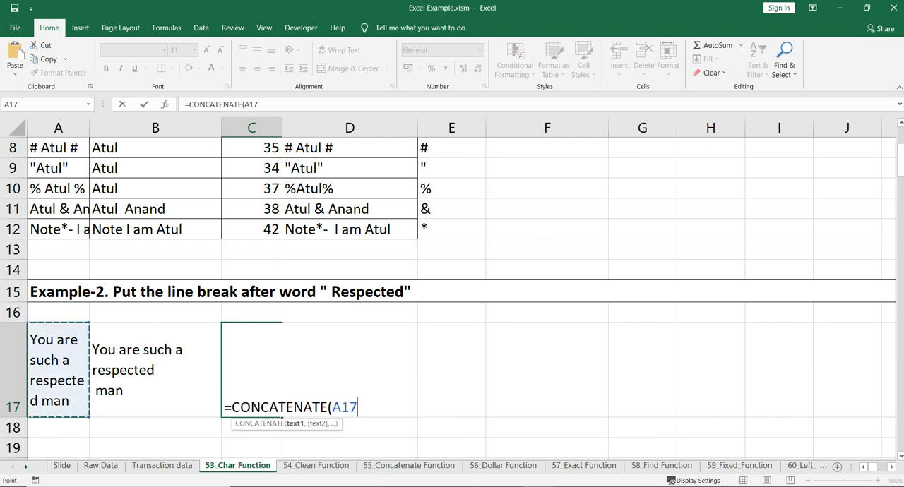
pyautogui.write(',LEN(')
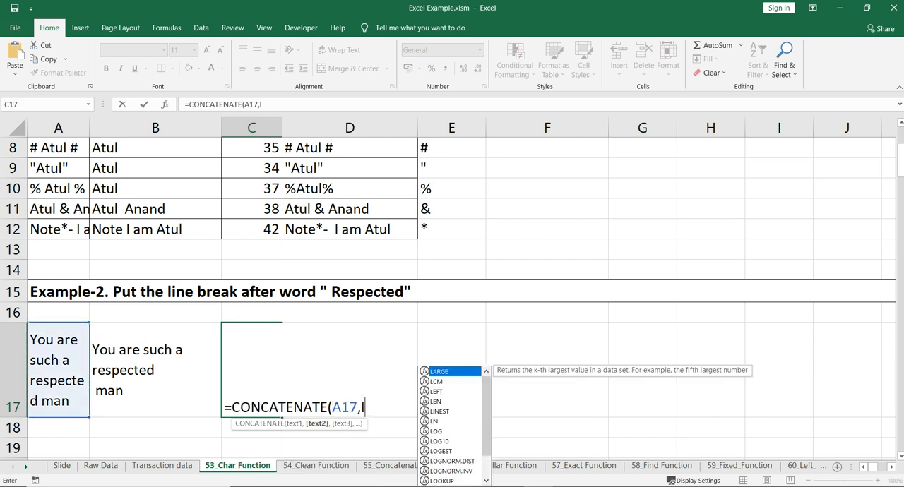
pyautogui.click(58, 370)
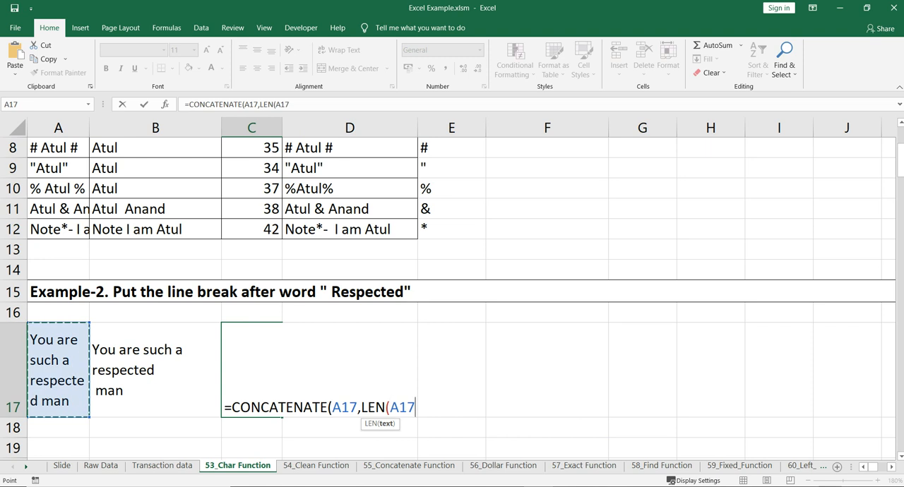
pyautogui.write(')')
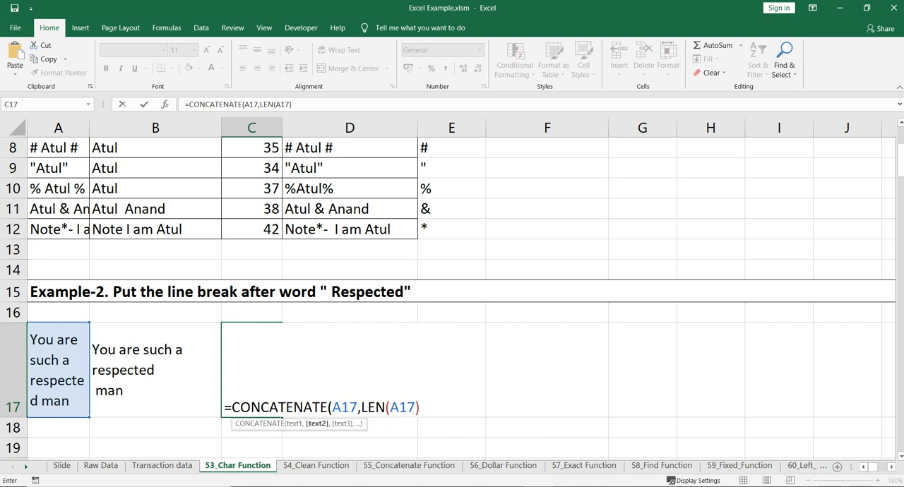
pyautogui.write('-3')
pyautogui.write(')')
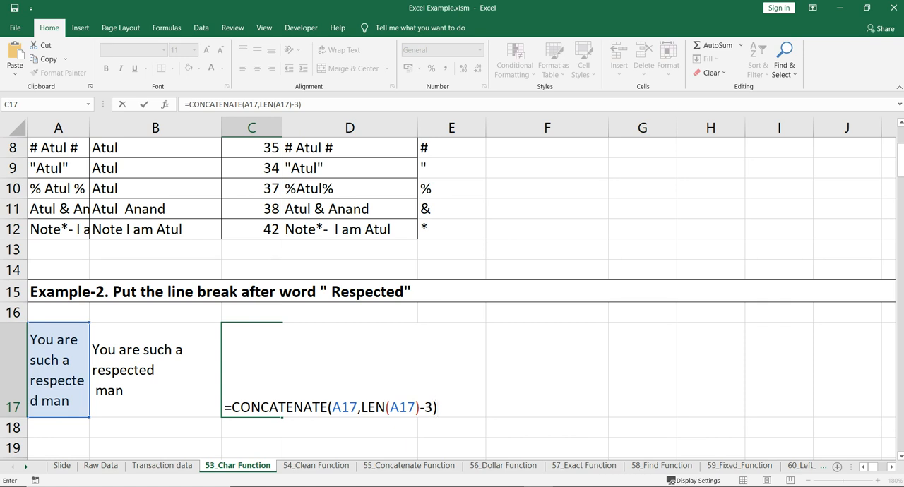
pyautogui.click(331, 408)
pyautogui.write('left(')
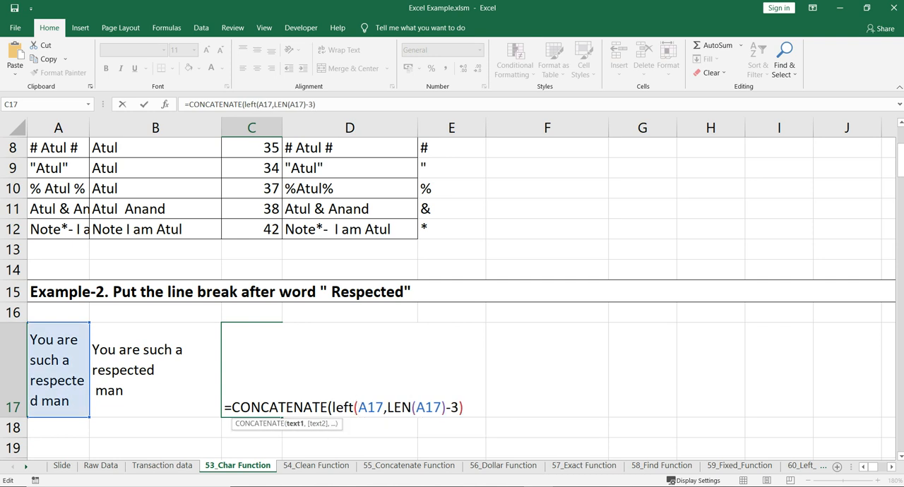
pyautogui.write(',cha')
# Add CHAR(10) and RIGHT(A17,3) as the remaining arguments of the C17 formula and enter it.
pyautogui.press('Tab')
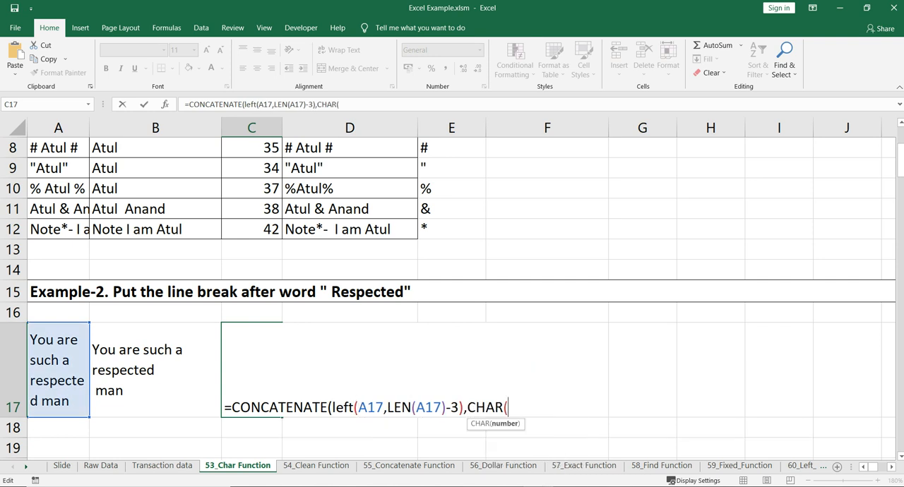
pyautogui.write('10),')
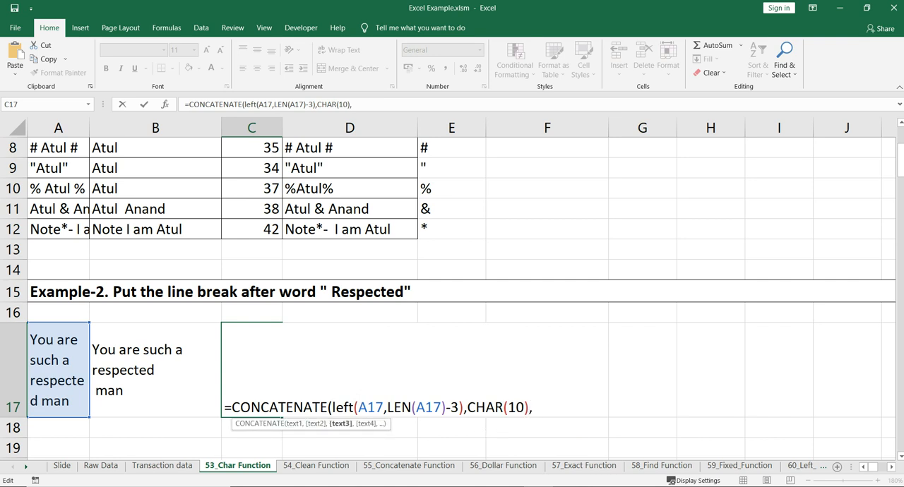
pyautogui.write('ri')
pyautogui.press('Tab')
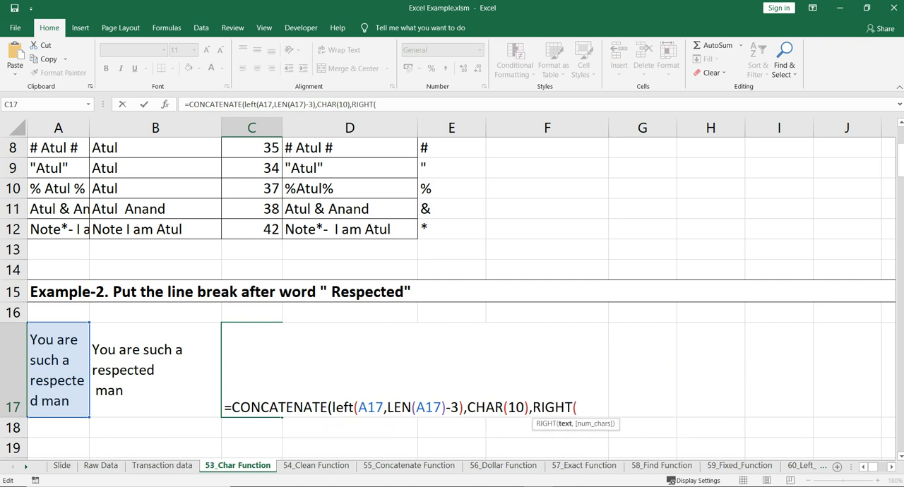
pyautogui.click(58, 370)
pyautogui.write(',3))')
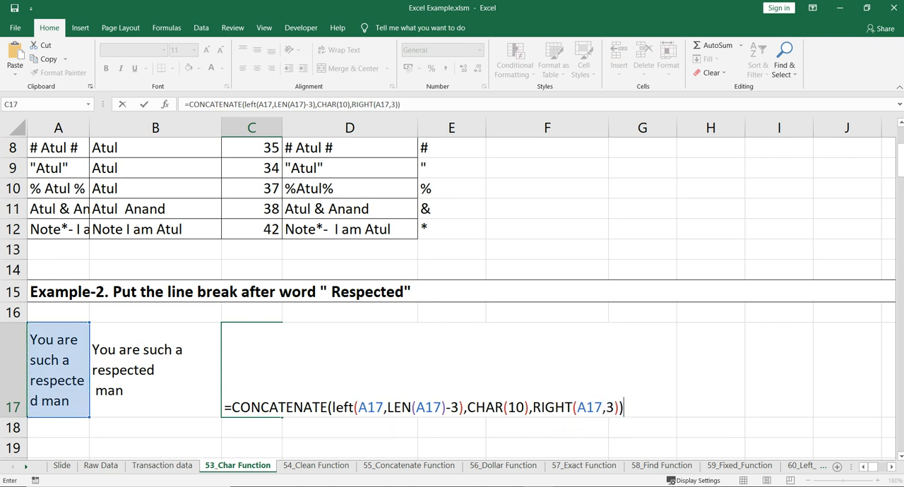
pyautogui.press('Return')
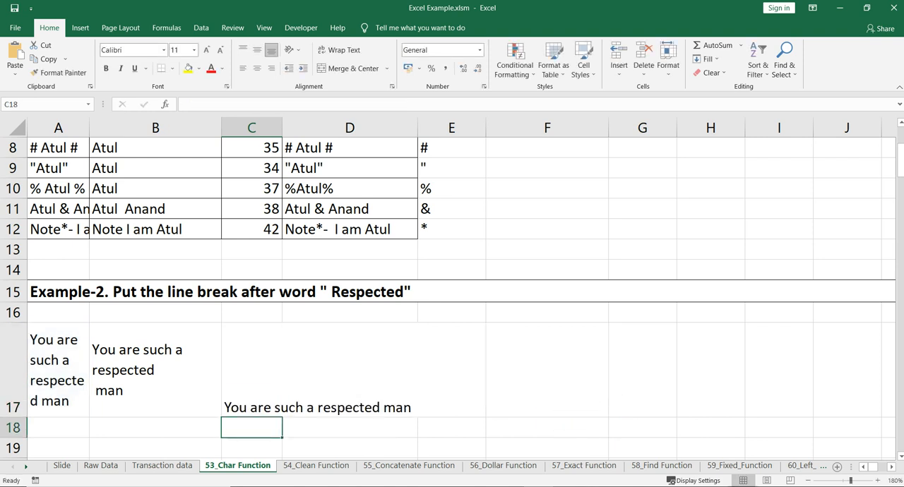
# Align C17 vertically to the middle and turn on text wrapping for the cell.
pyautogui.click(276, 407)
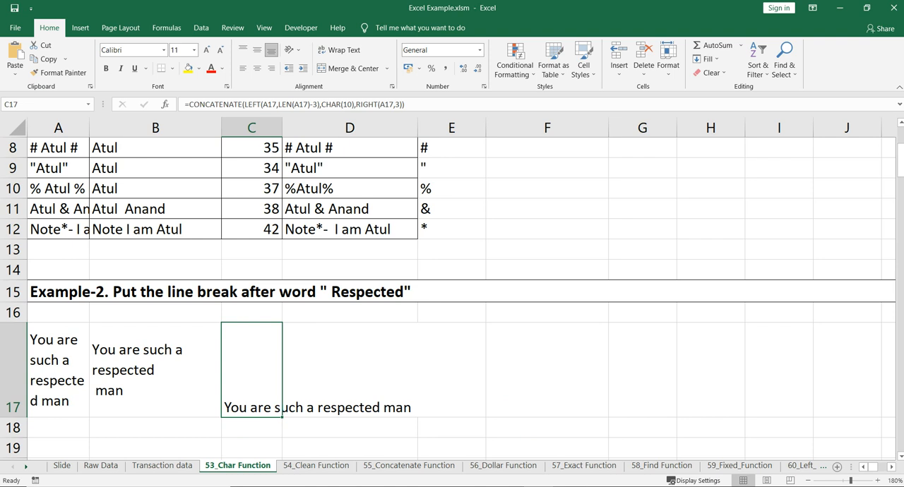
pyautogui.click(339, 428)
pyautogui.click(254, 388)
pyautogui.click(257, 50)
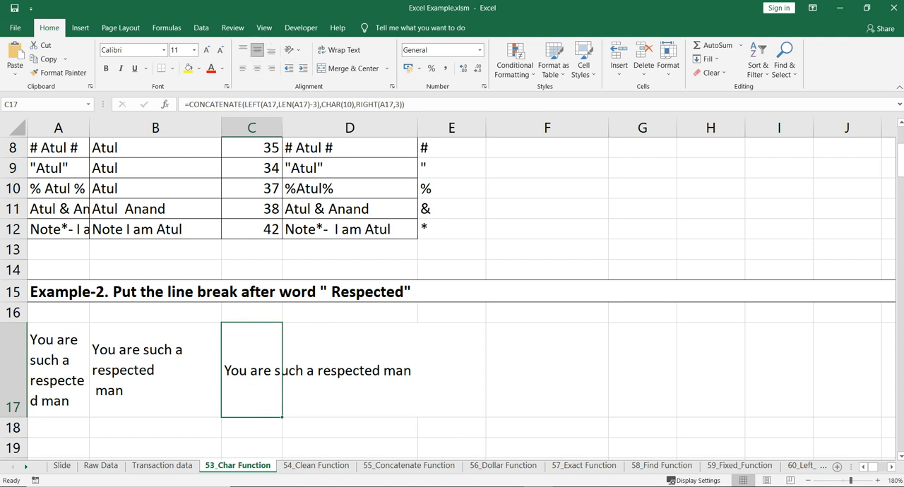
pyautogui.click(341, 51)
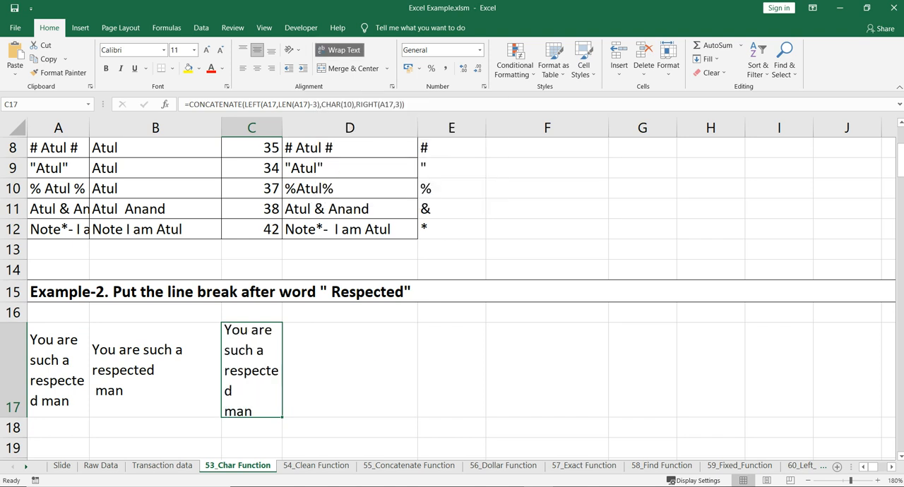
pyautogui.click(341, 50)
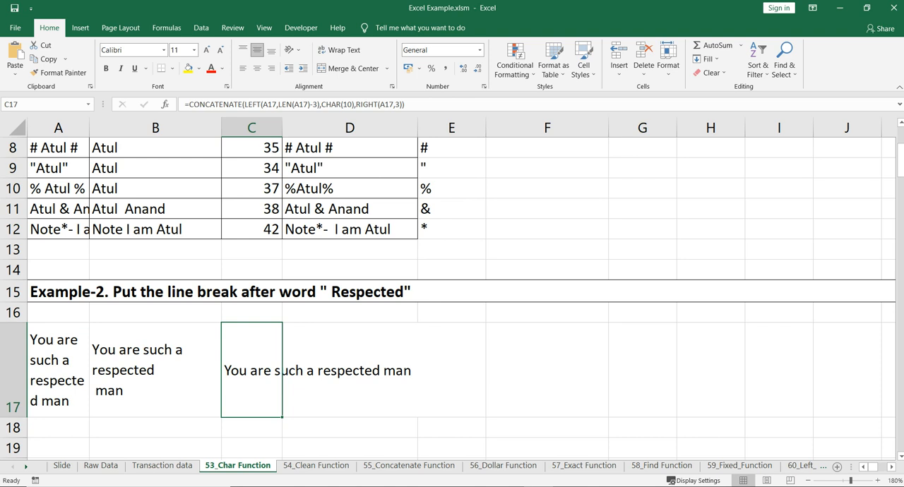
pyautogui.click(341, 50)
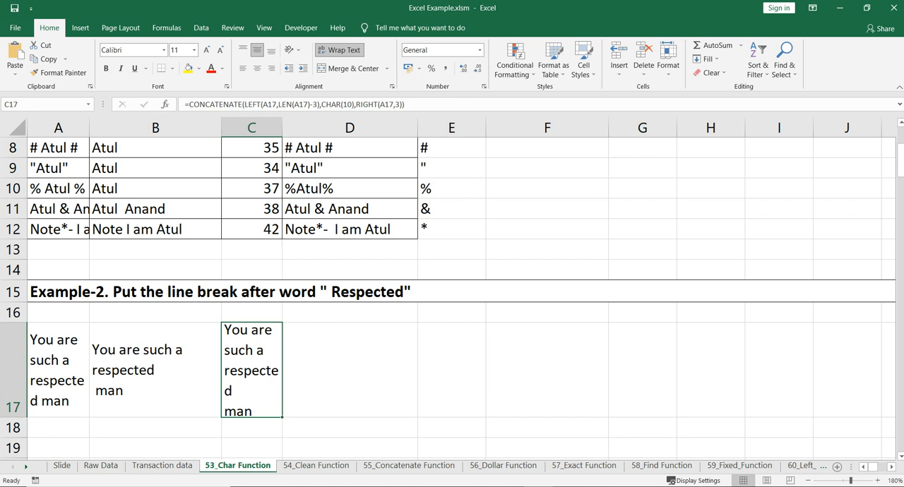
# Check column A's width and set column C to the same width, 7.33.
pyautogui.click(67, 128)
pyautogui.rightClick(68, 129)
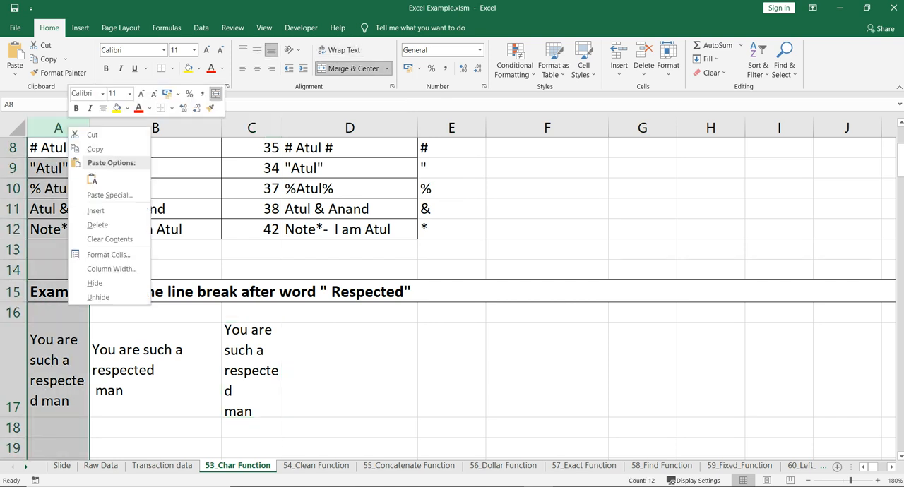
pyautogui.click(111, 269)
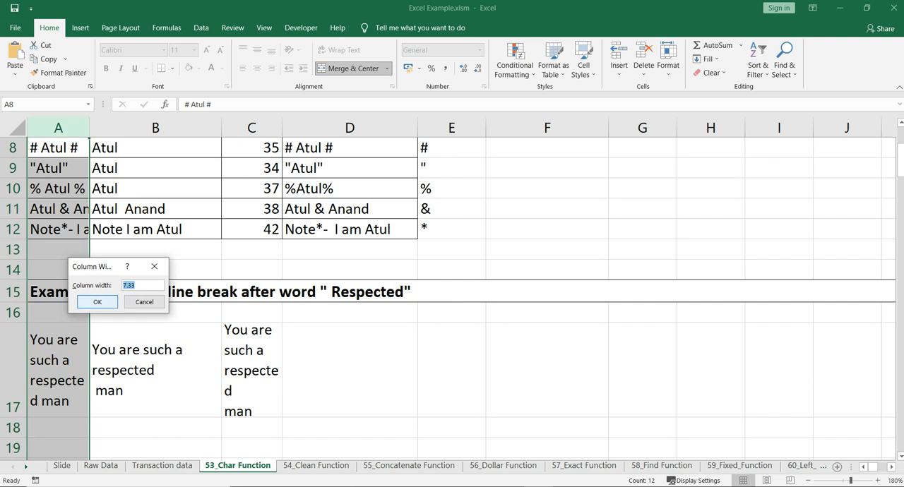
pyautogui.click(97, 302)
pyautogui.click(248, 127)
pyautogui.rightClick(247, 125)
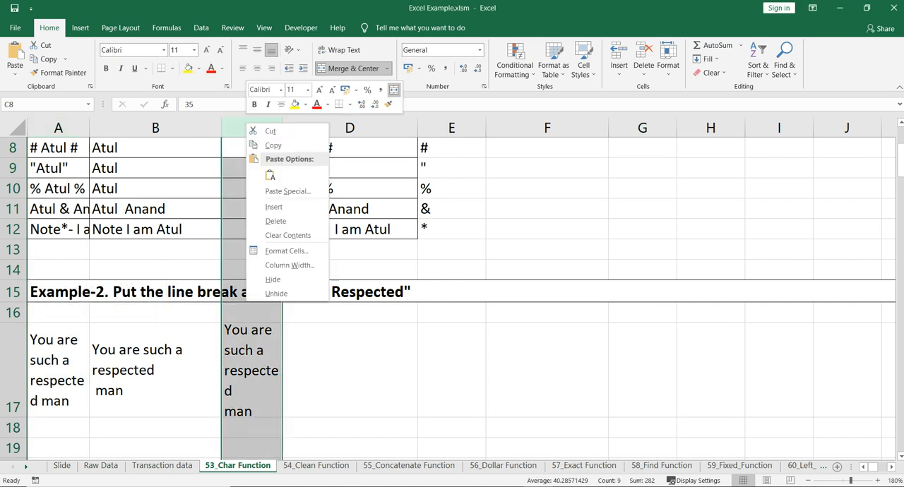
pyautogui.click(290, 265)
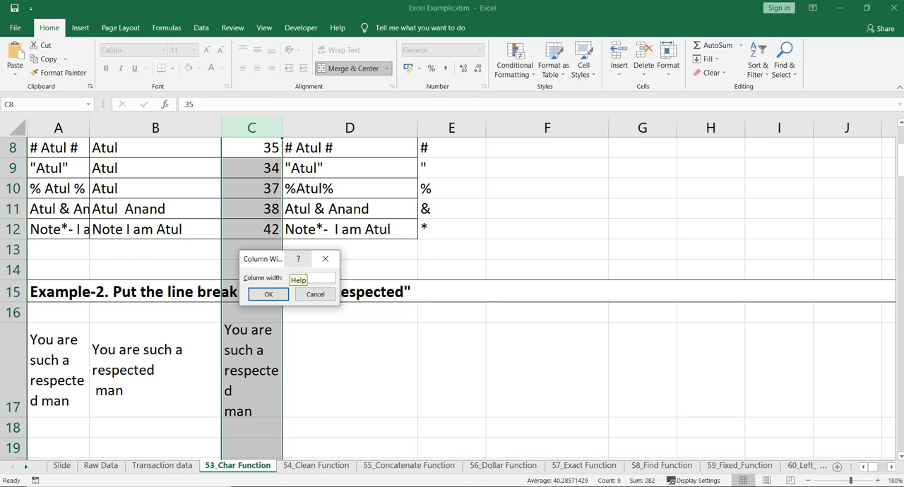
pyautogui.click(268, 294)
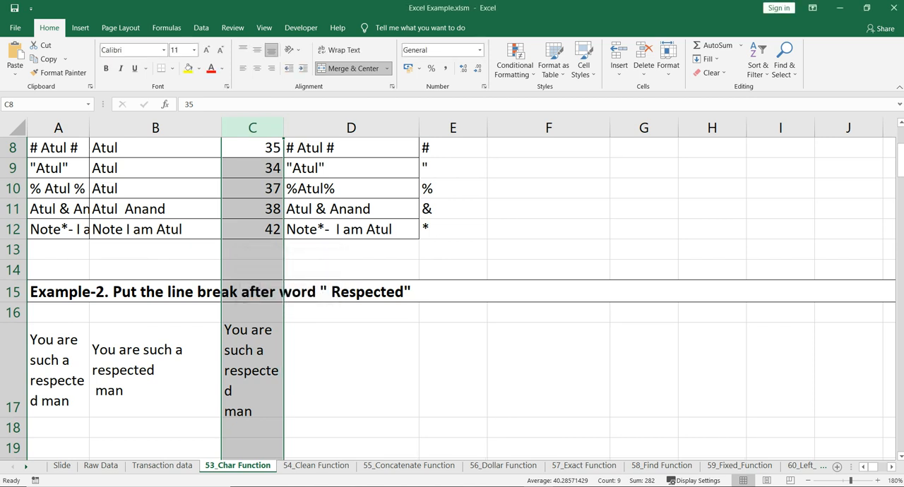
pyautogui.click(252, 371)
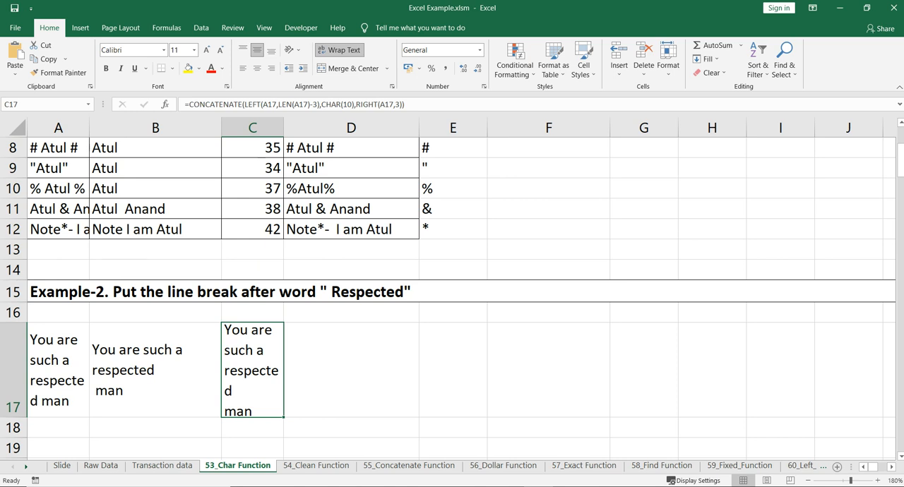
pyautogui.click(58, 371)
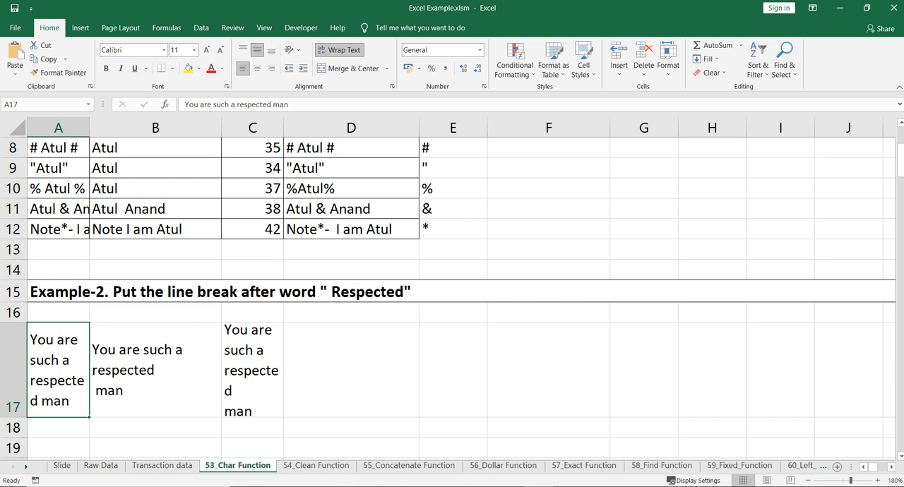
pyautogui.click(252, 371)
pyautogui.click(12, 371)
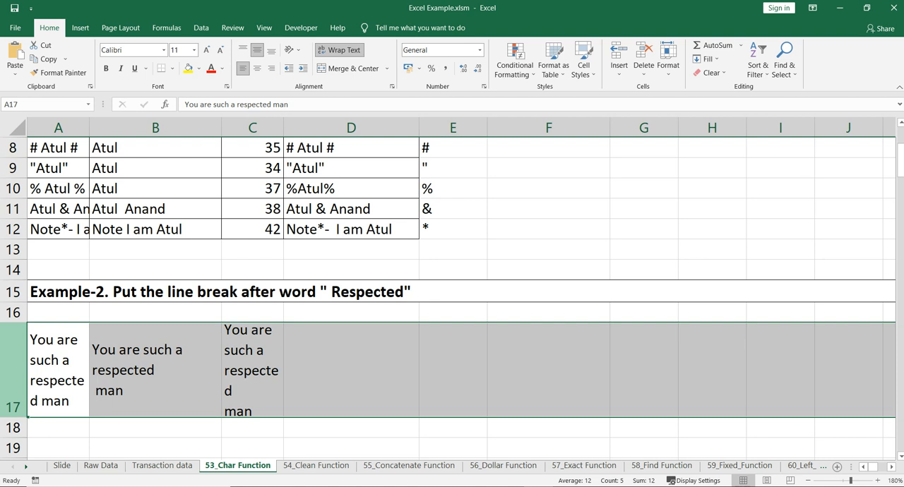
pyautogui.click(252, 370)
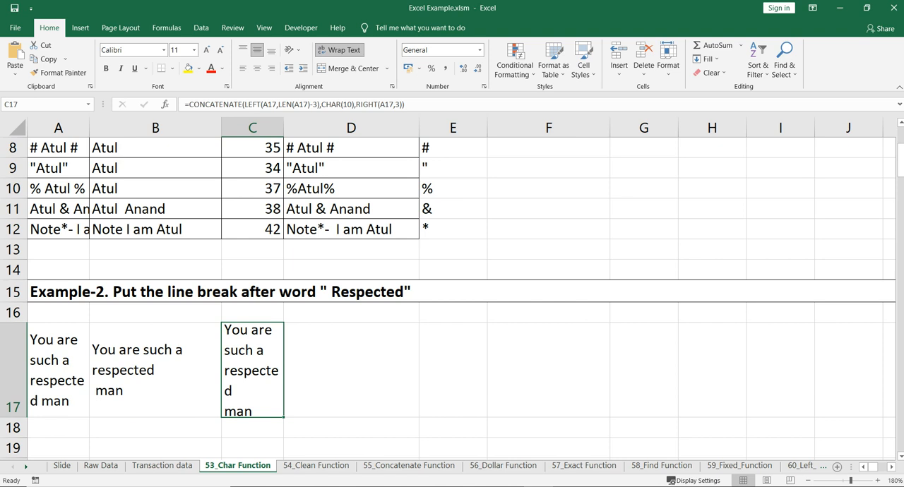